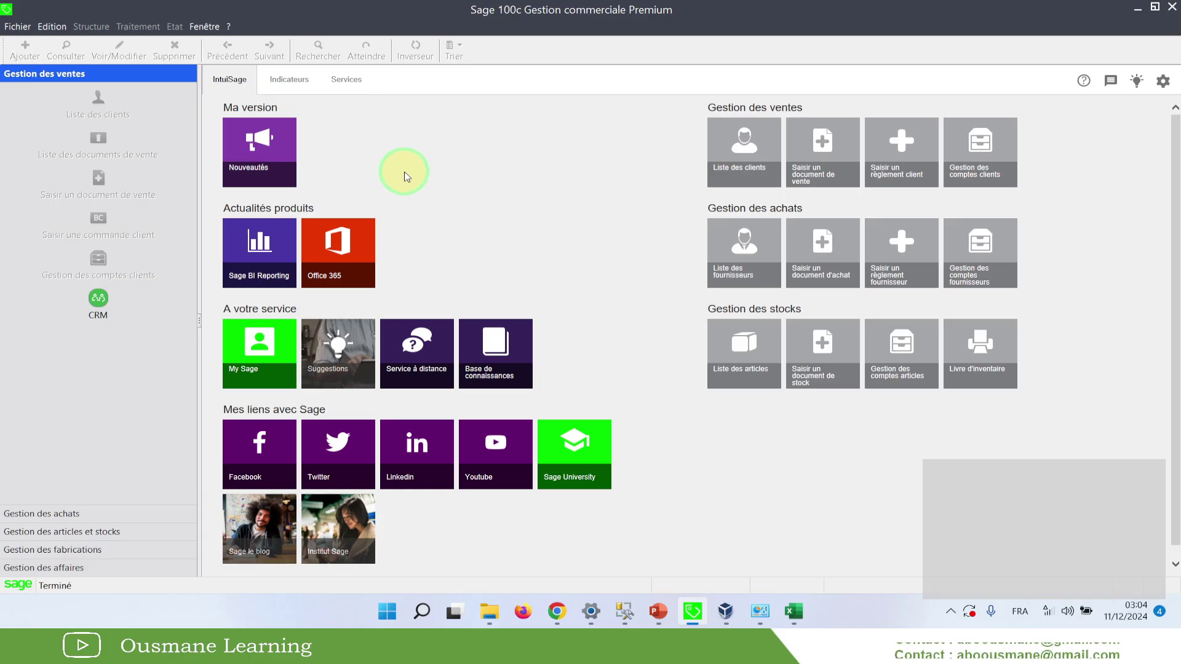
Browse the Fichier and window display menus without choosing a command
{"action": "left_click", "coordinate": [17, 26]}
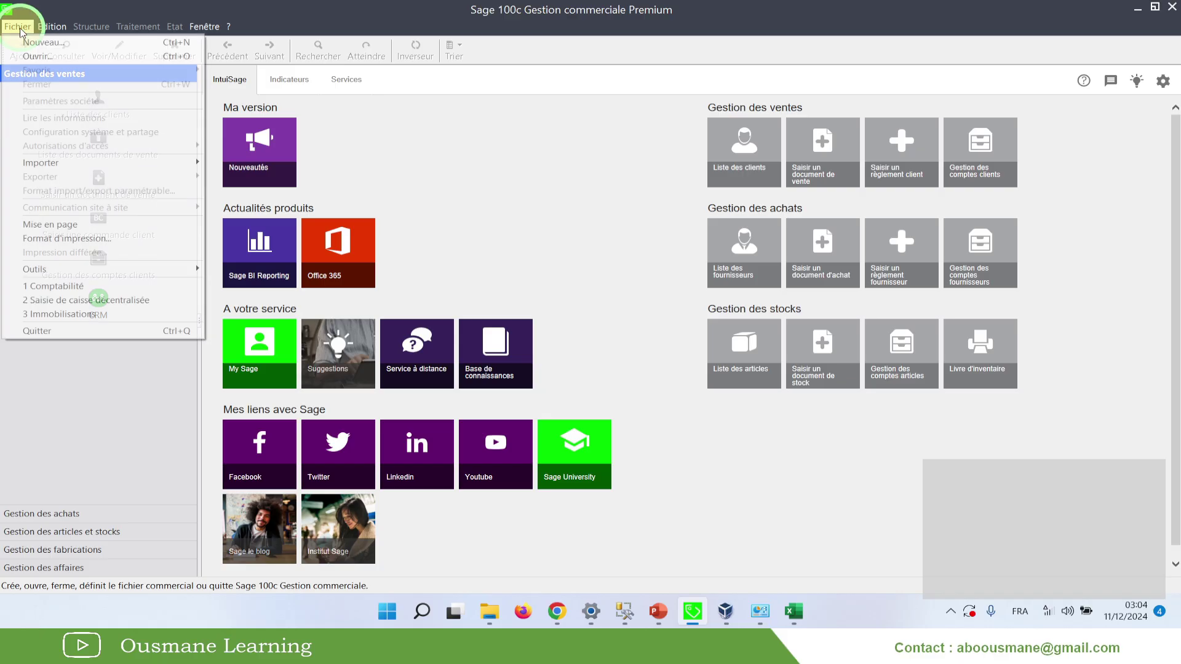
{"action": "left_click", "coordinate": [413, 148]}
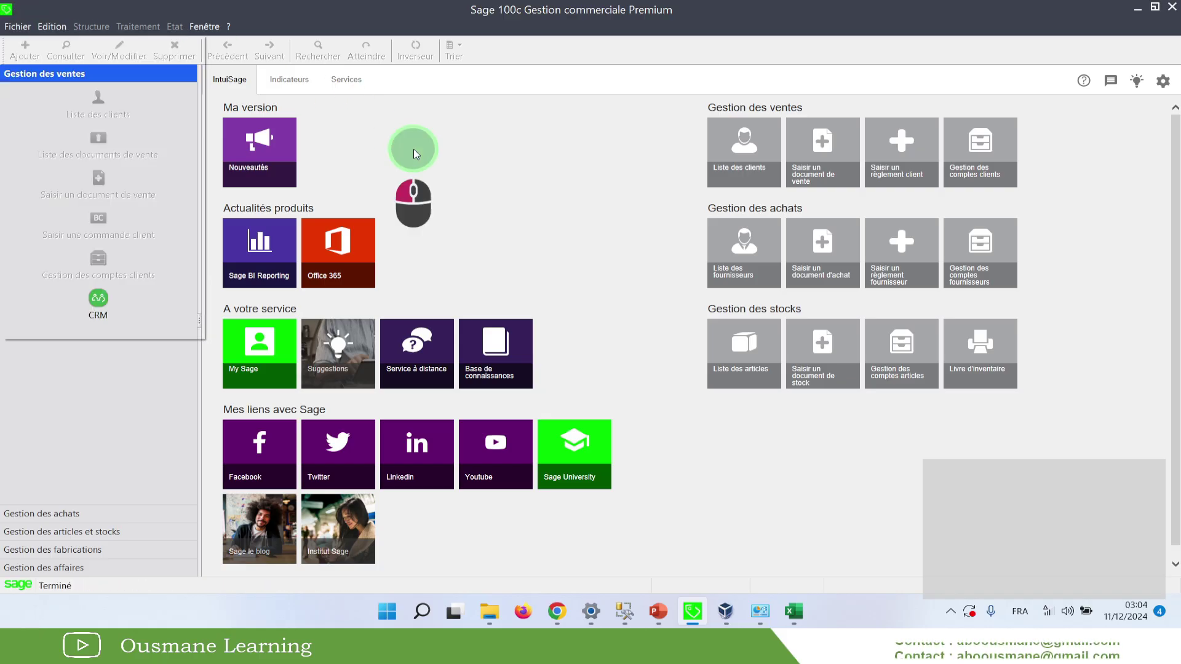
{"action": "left_click", "coordinate": [204, 26]}
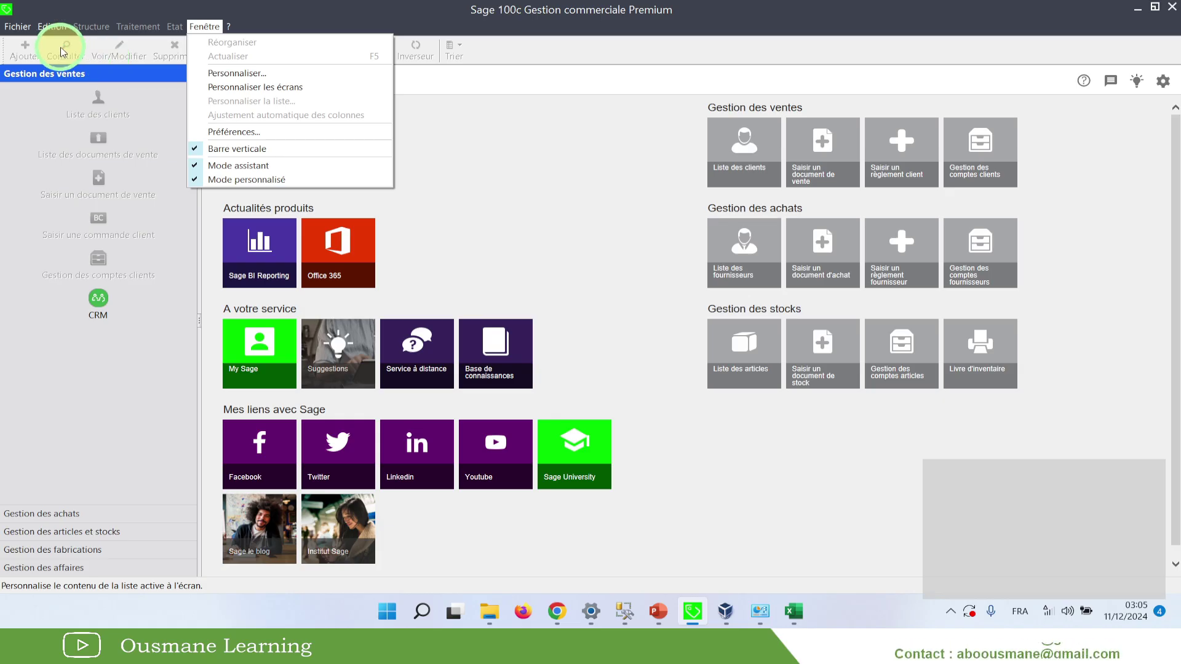
Start a new commercial file via Fichier > Nouveau, choosing 'Créer un nouveau fichier comptable'
{"action": "left_click", "coordinate": [21, 30]}
{"action": "left_click", "coordinate": [22, 32]}
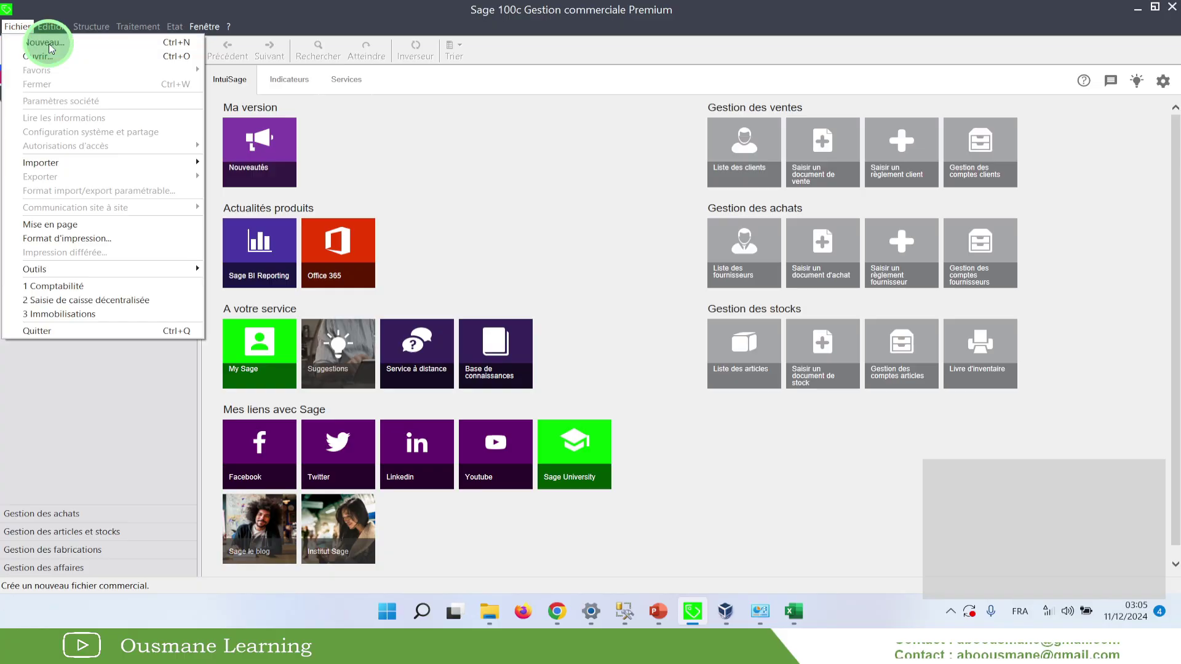
{"action": "left_click", "coordinate": [43, 41]}
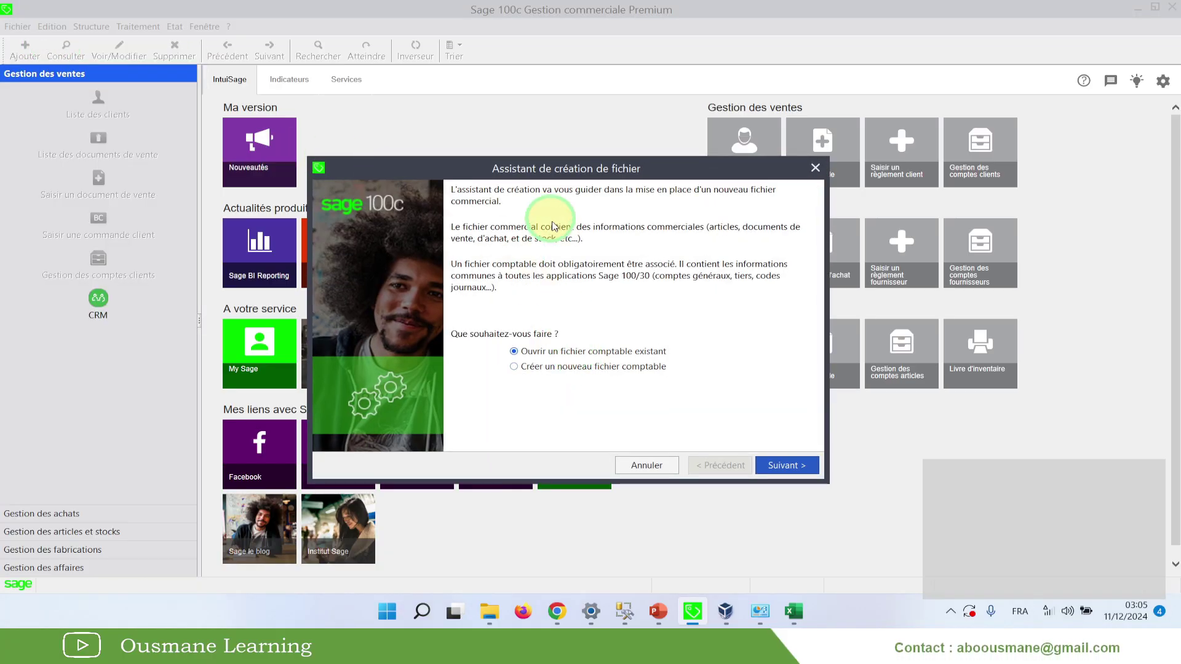
{"action": "left_click_drag", "start_coordinate": [540, 166], "coordinate": [523, 165]}
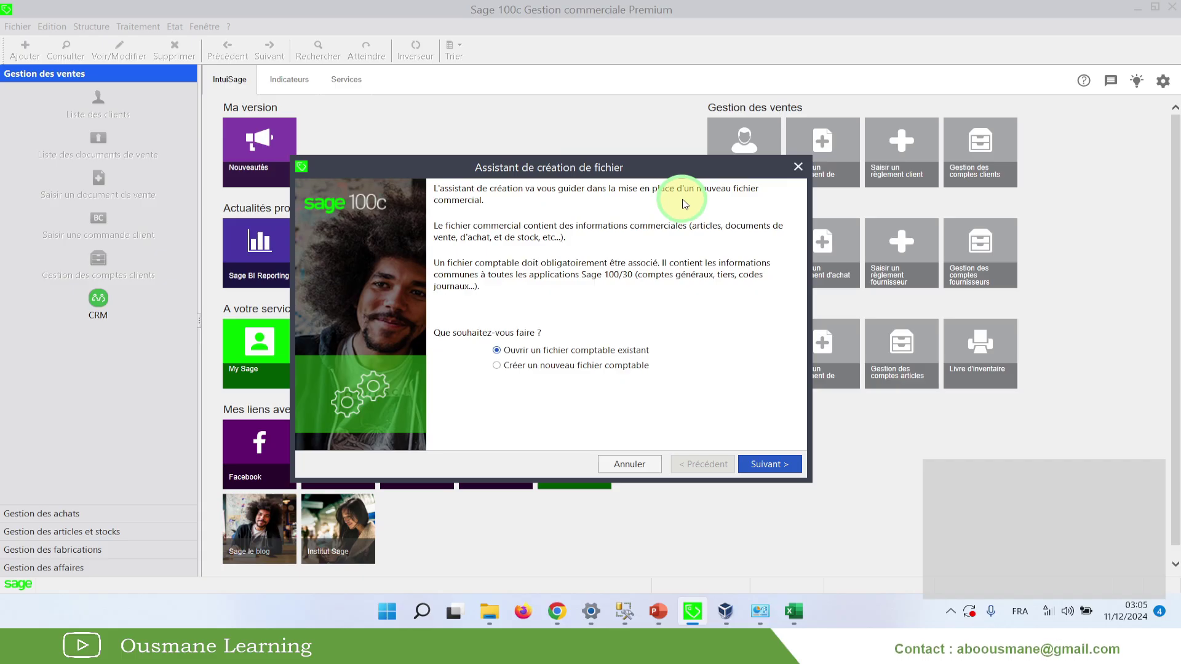
{"action": "left_click_drag", "start_coordinate": [562, 162], "coordinate": [532, 128]}
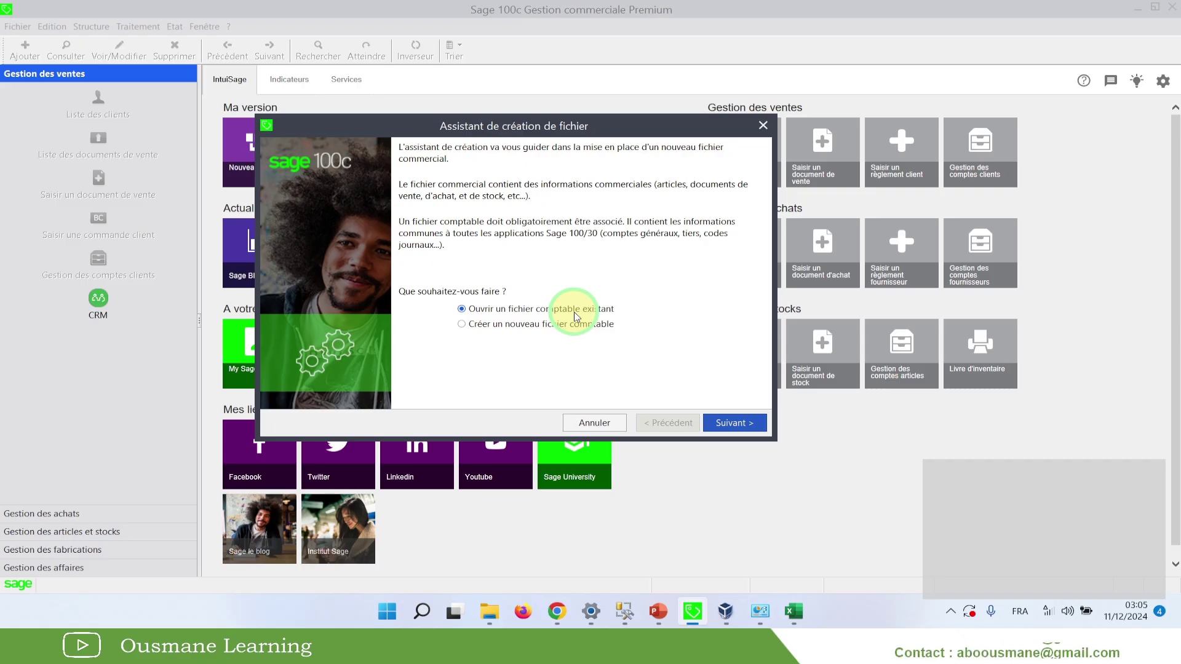
{"action": "left_click", "coordinate": [502, 326]}
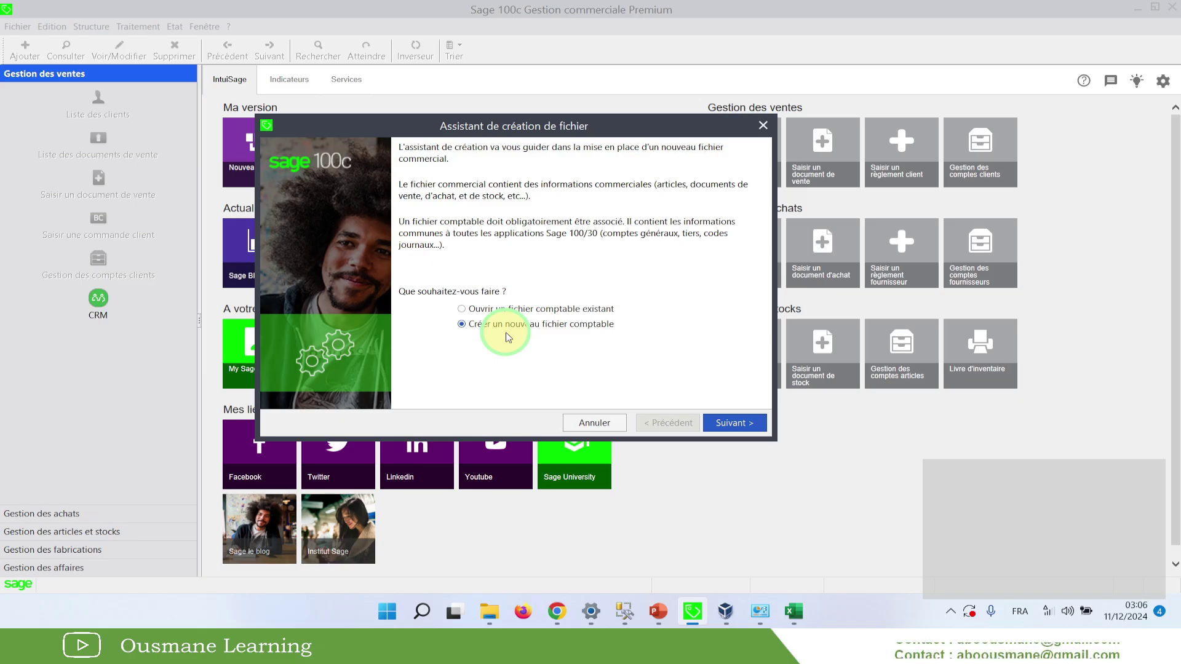
{"action": "left_click", "coordinate": [726, 424]}
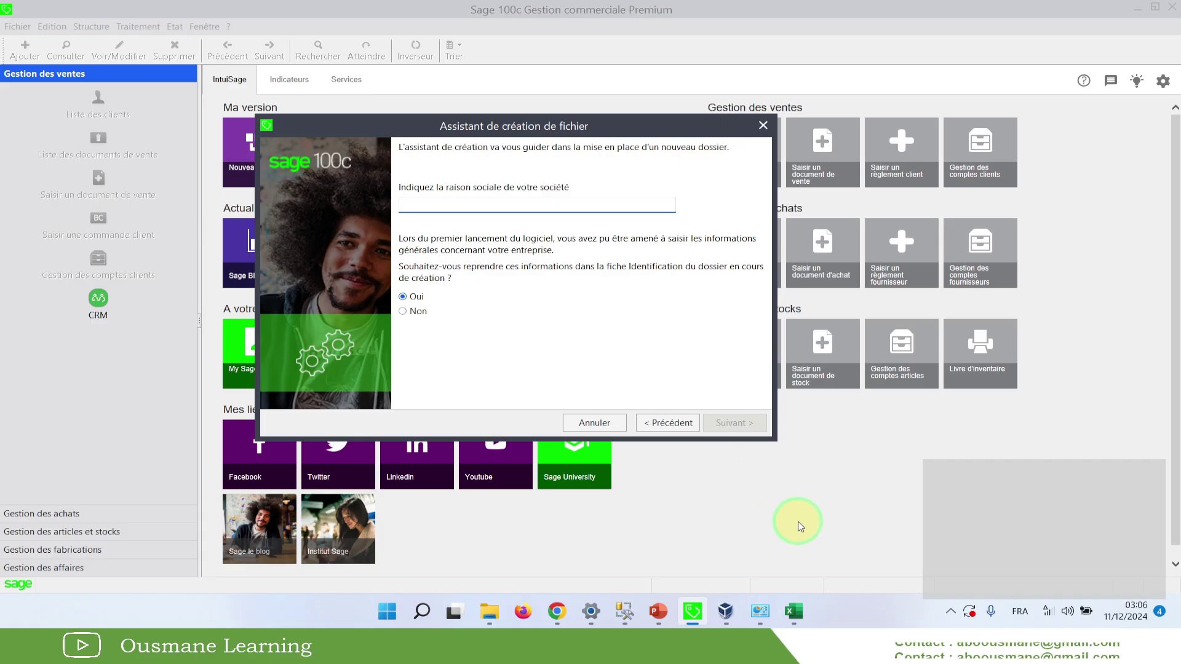
{"action": "left_click", "coordinate": [793, 611]}
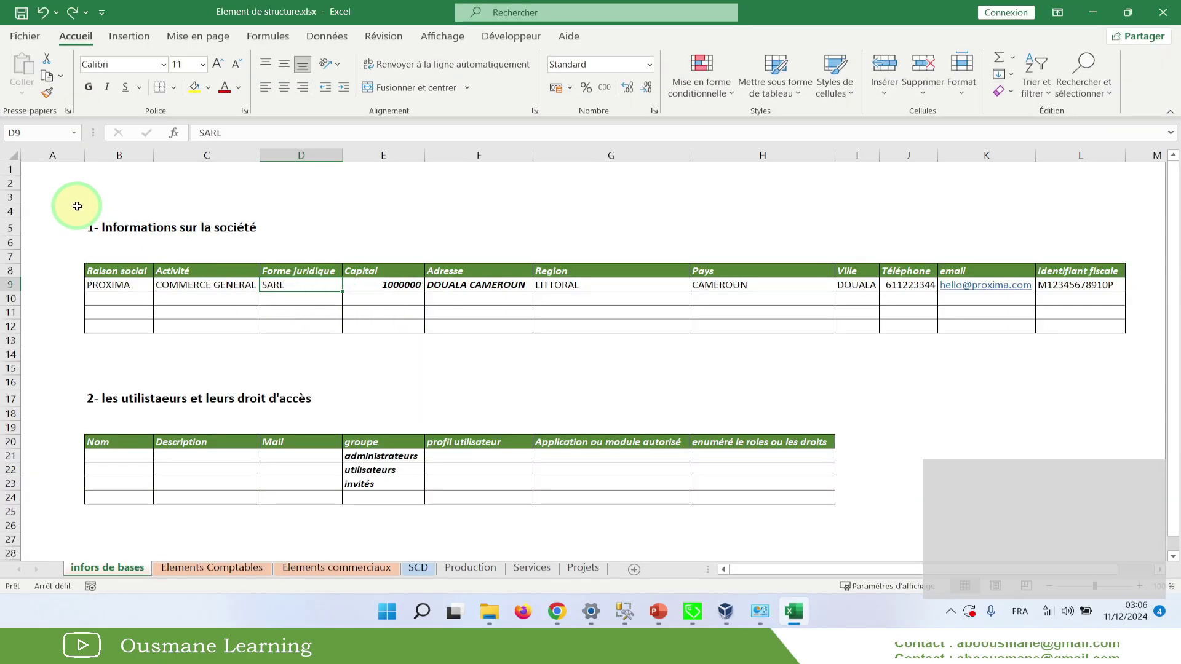
{"action": "left_click", "coordinate": [74, 221]}
{"action": "left_click_drag", "start_coordinate": [74, 221], "coordinate": [1152, 356]}
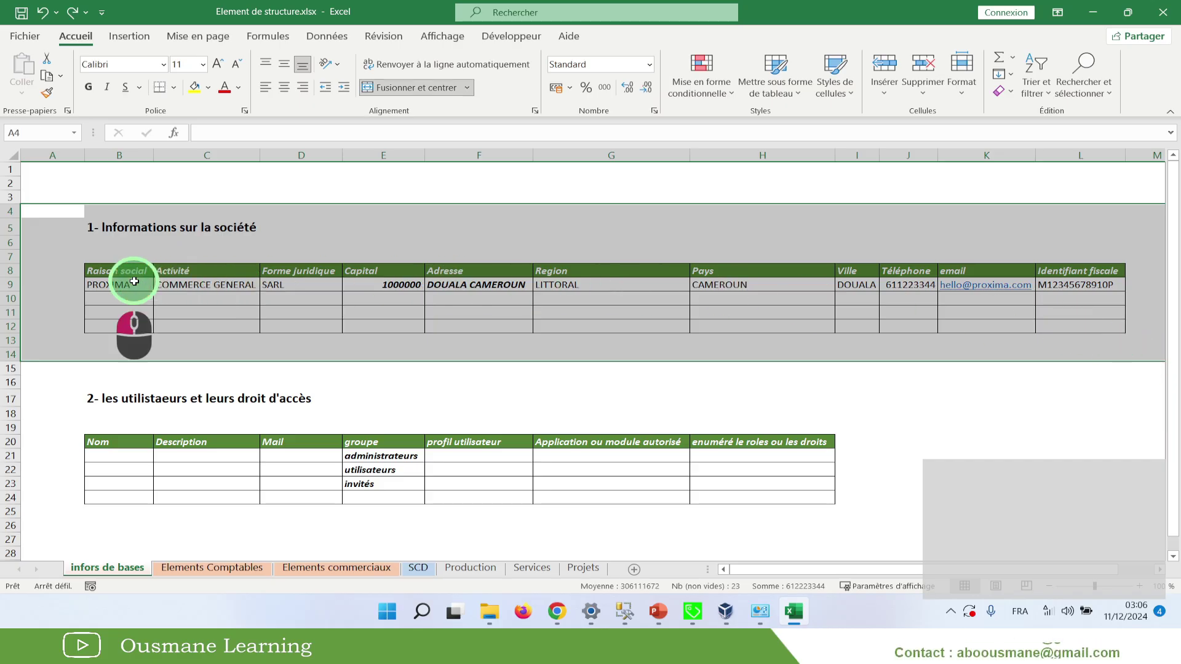
{"action": "left_click", "coordinate": [134, 281]}
{"action": "left_click", "coordinate": [241, 286]}
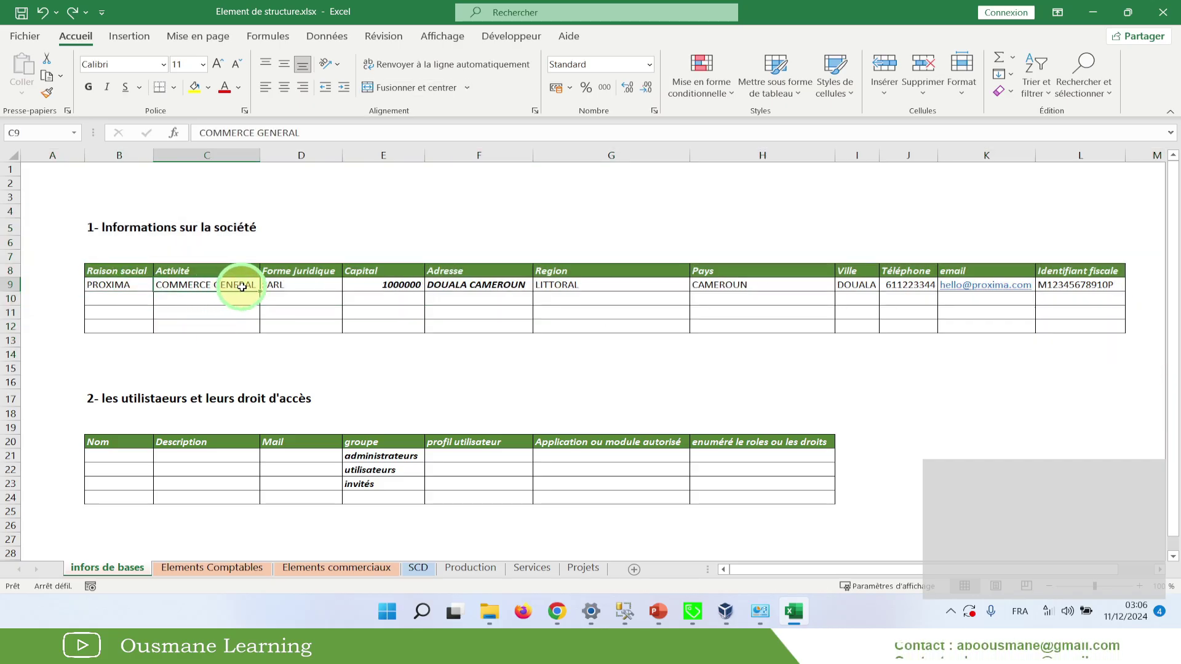
{"action": "left_click", "coordinate": [302, 285]}
{"action": "left_click", "coordinate": [397, 285]}
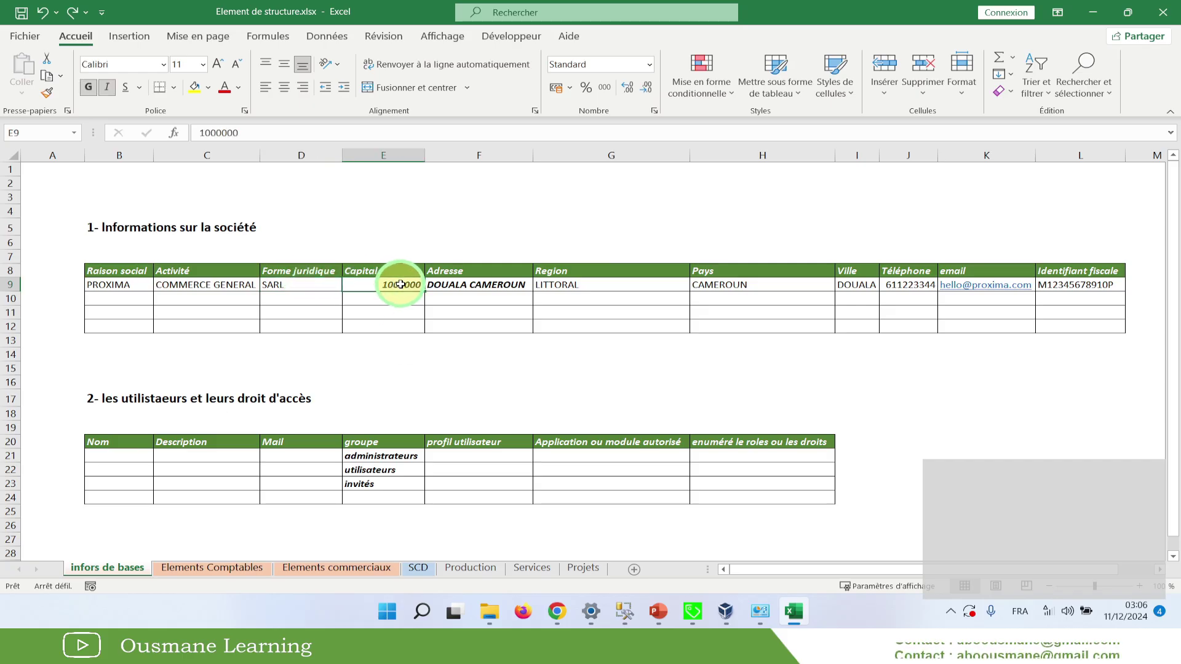
{"action": "left_click", "coordinate": [474, 286]}
{"action": "left_click_drag", "start_coordinate": [368, 13], "coordinate": [1180, 238]}
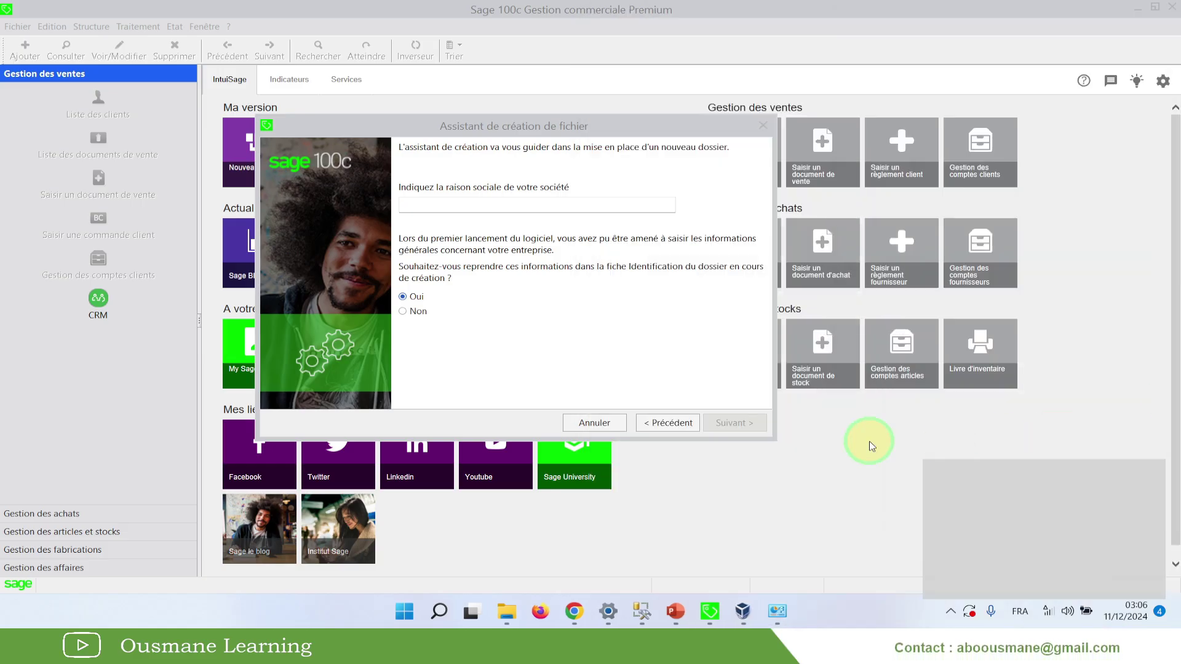
Enter 'PROXIMA TECHNOLOGIES CAMEROON' as the raison sociale and continue to contact details
{"action": "left_click", "coordinate": [455, 205]}
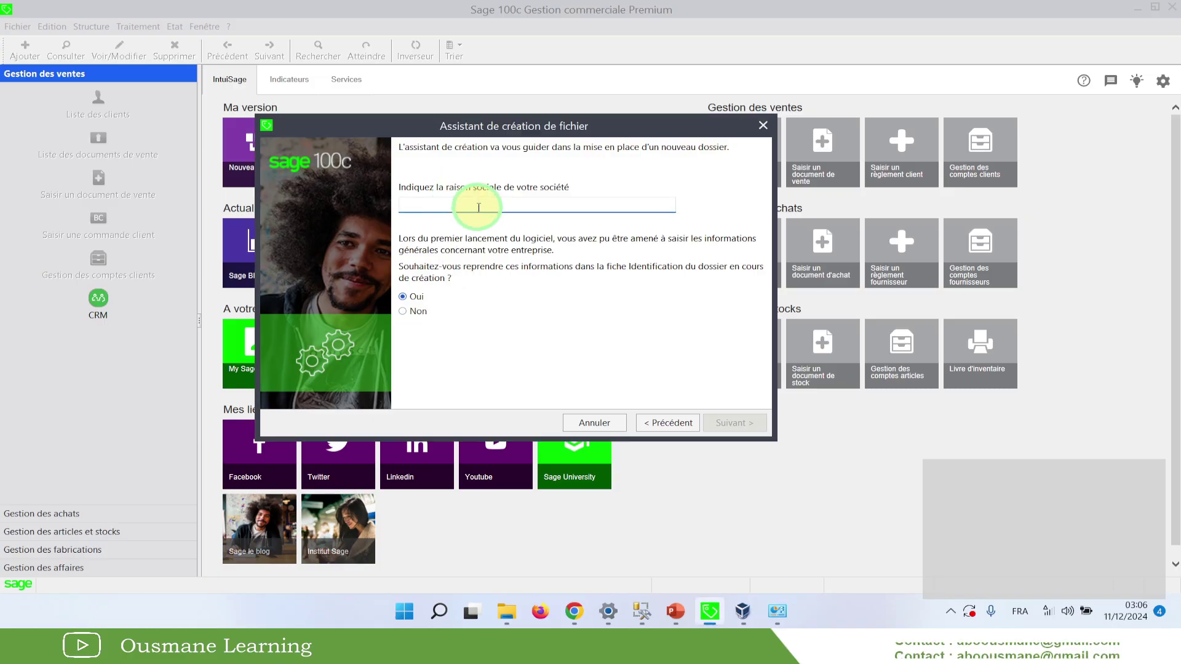
{"action": "type", "text": "PROXIMA"}
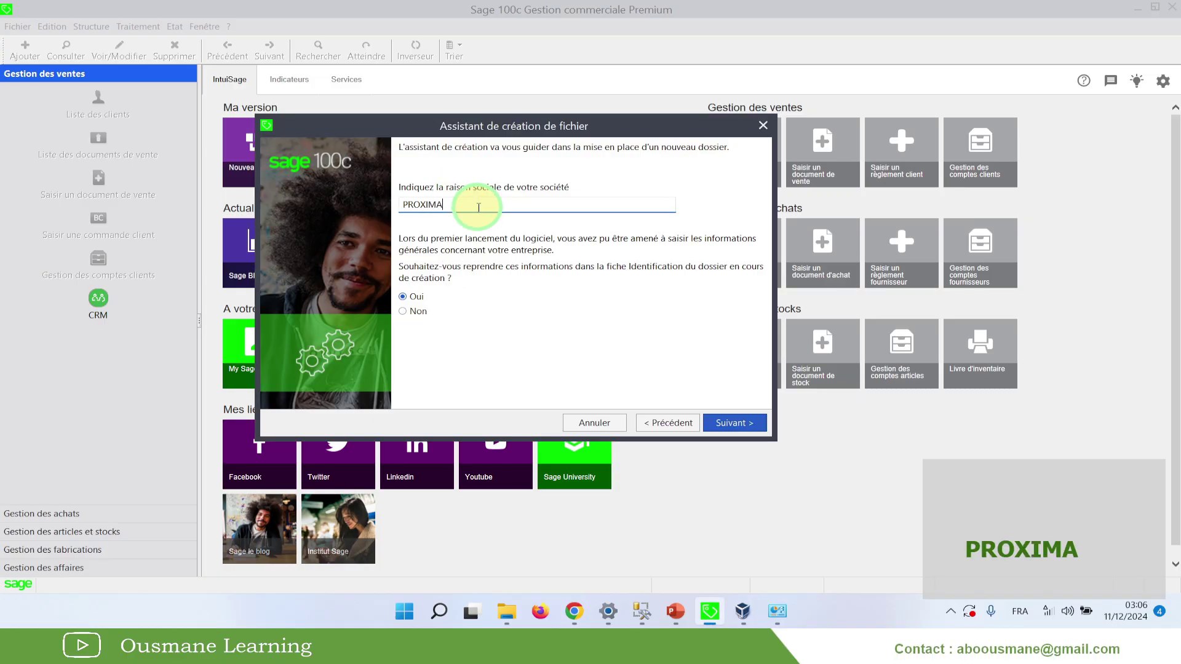
{"action": "type", "text": " TECHNOLO"}
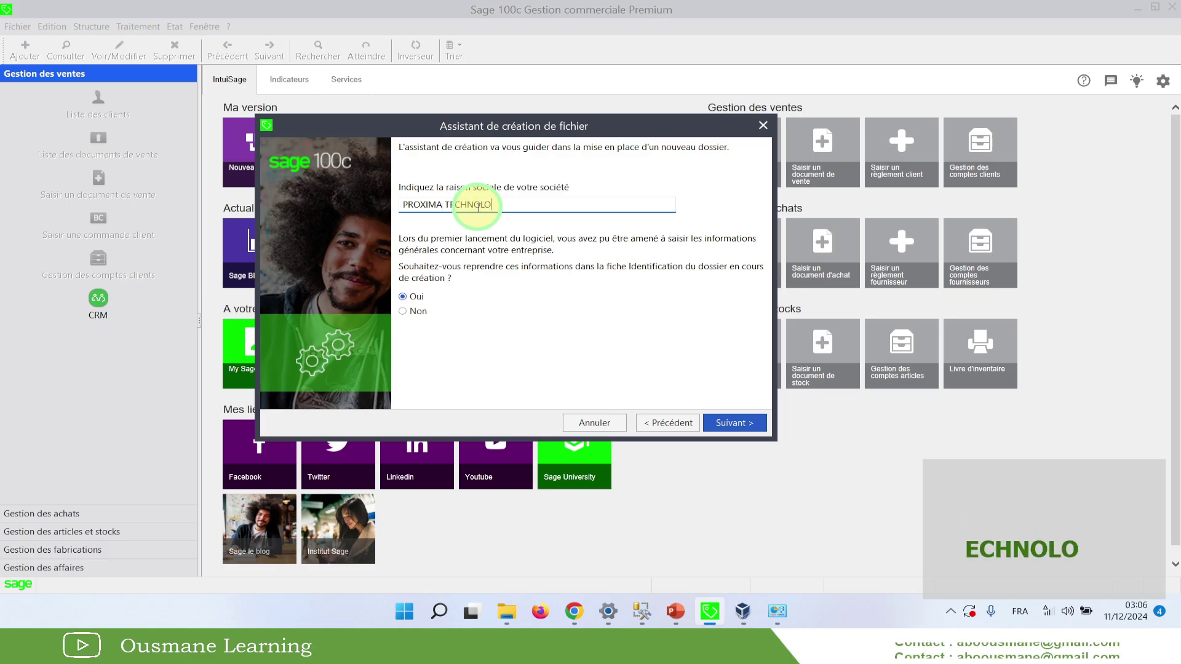
{"action": "type", "text": "GIES CAMEROON"}
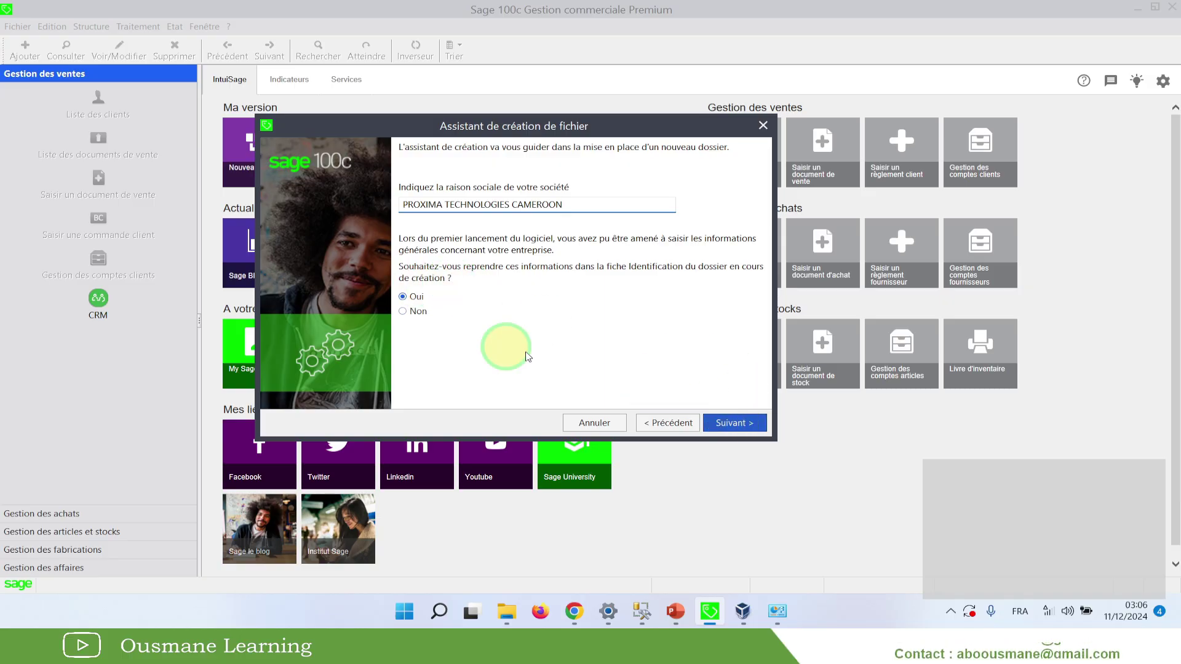
{"action": "left_click", "coordinate": [732, 422]}
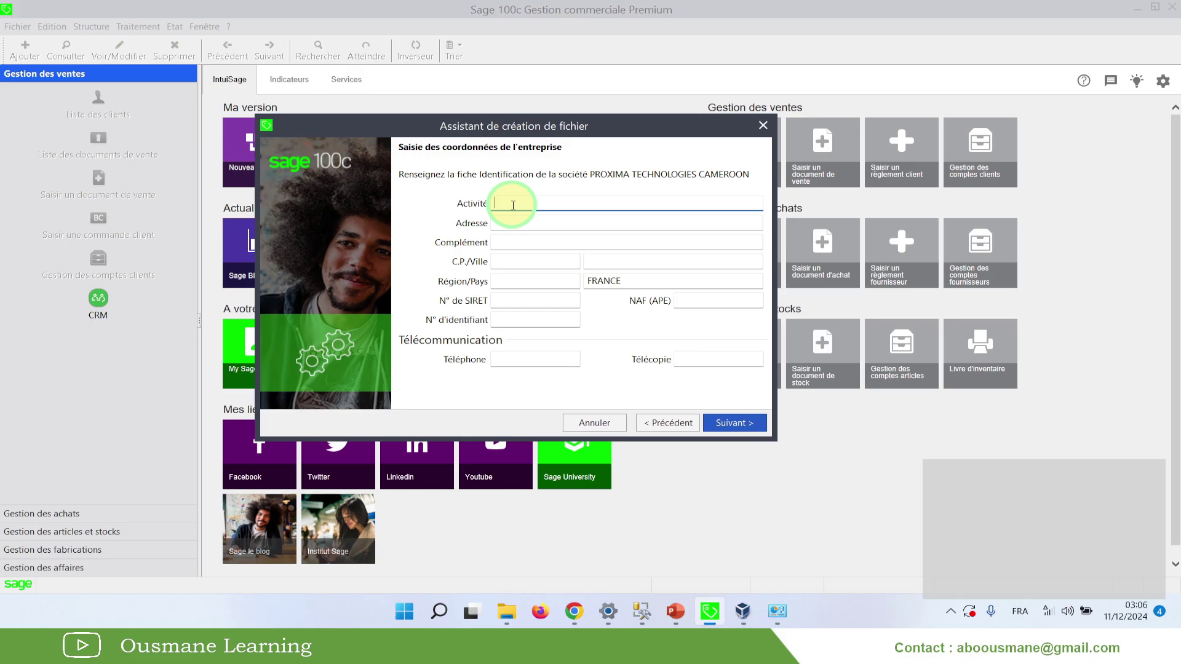
Fill in activity COMMERCE GENERAL, address DOUALA CAMEROUN and complement 'EN FACE BOULANGERIE D'AKWA'
{"action": "type", "text": "COMMERC"}
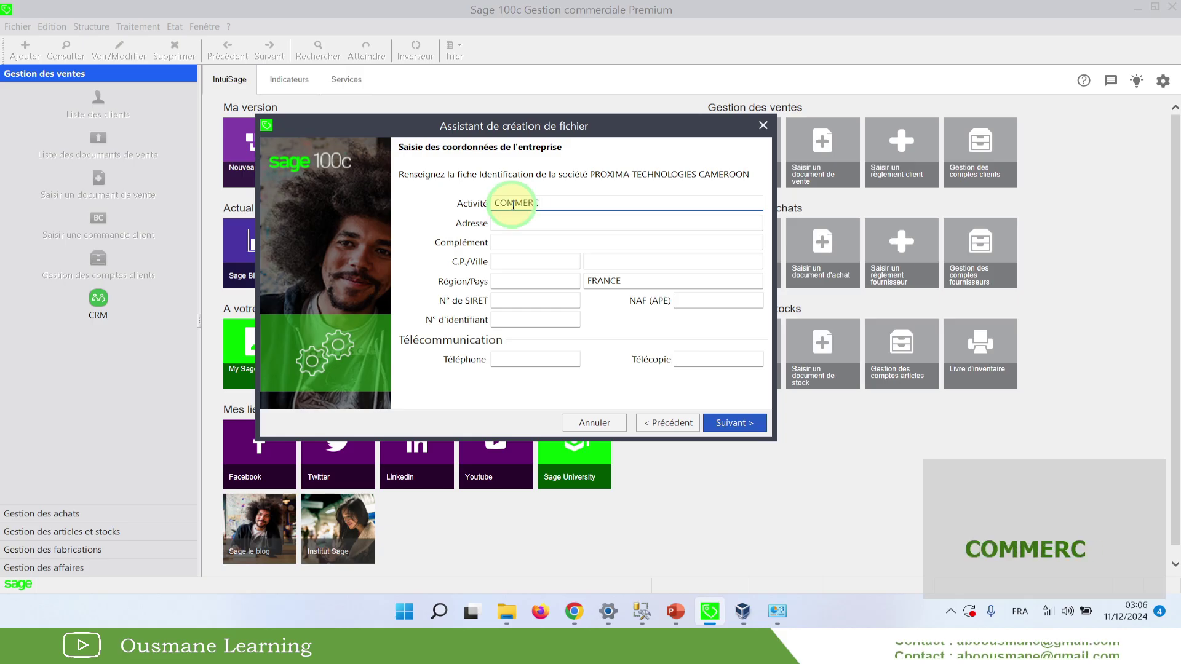
{"action": "type", "text": "E GENERAL"}
{"action": "key", "text": "Tab"}
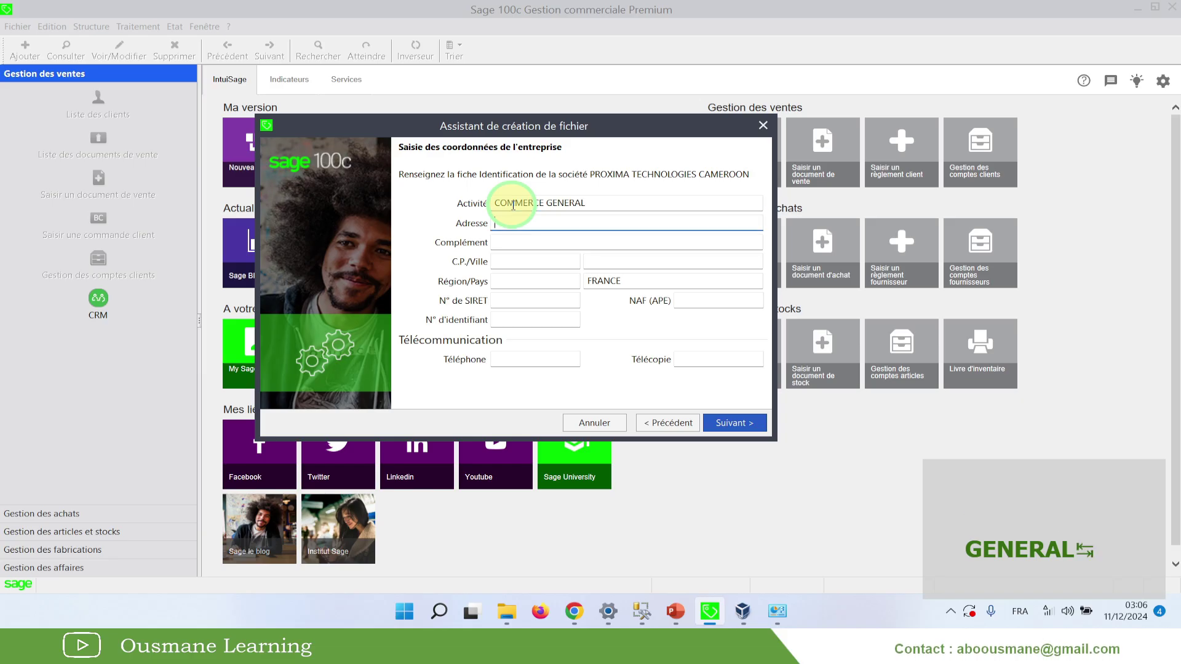
{"action": "type", "text": "DOUALA C"}
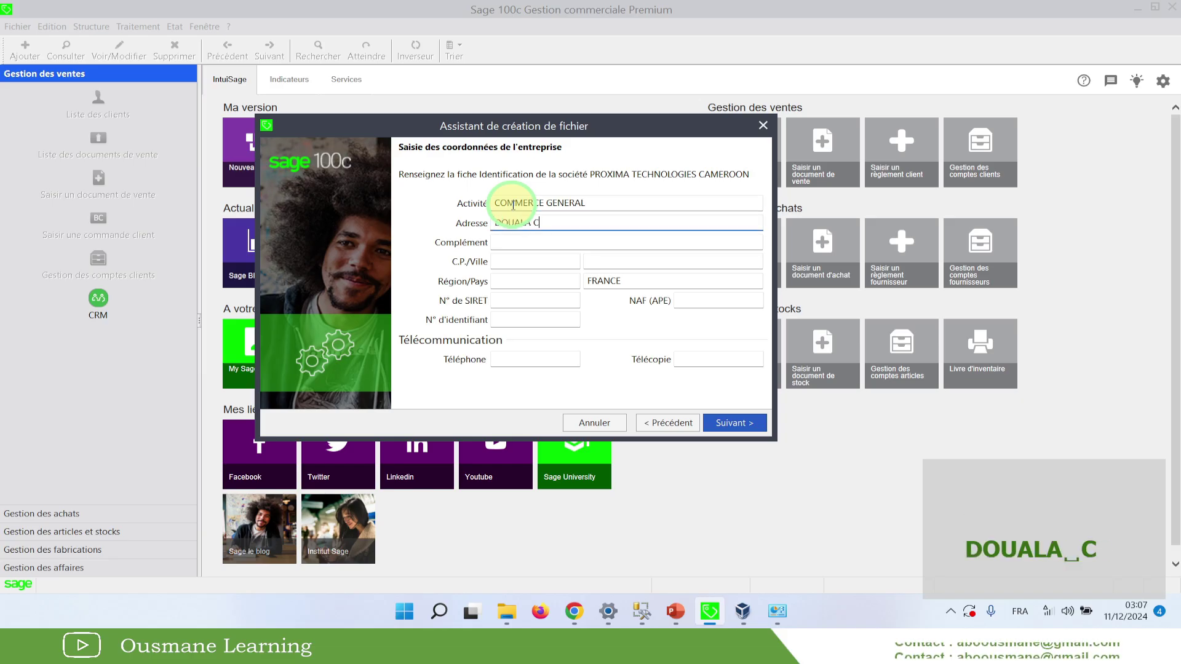
{"action": "type", "text": "AMEROUN"}
{"action": "key", "text": "Tab"}
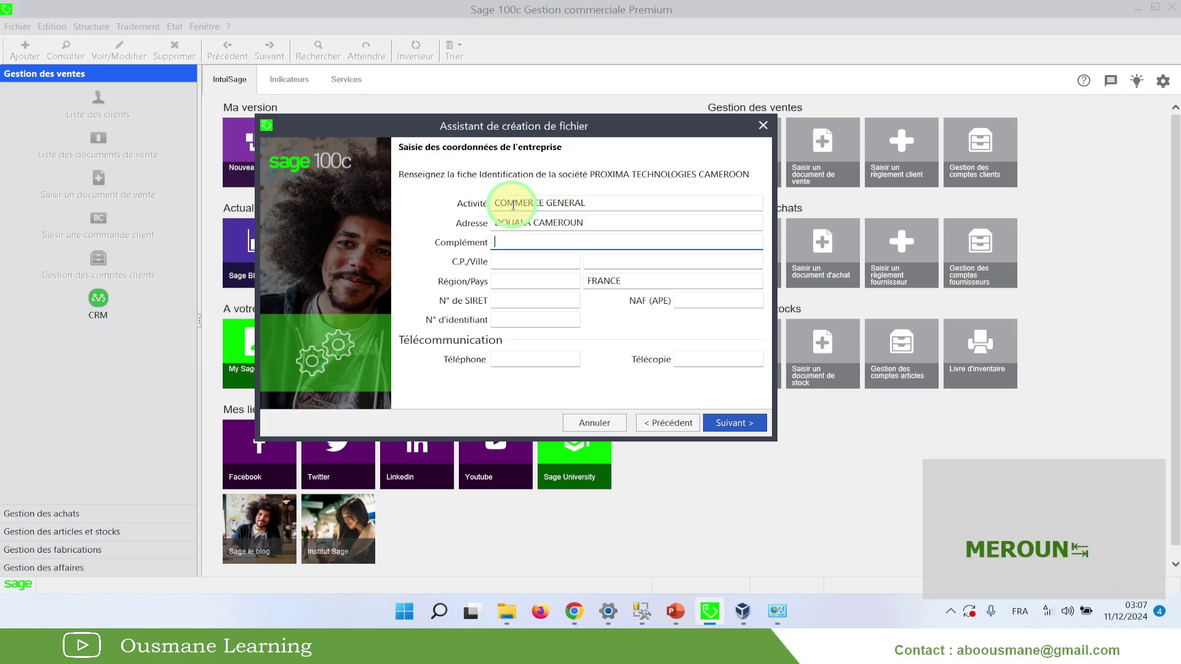
{"action": "type", "text": "EN FACE"}
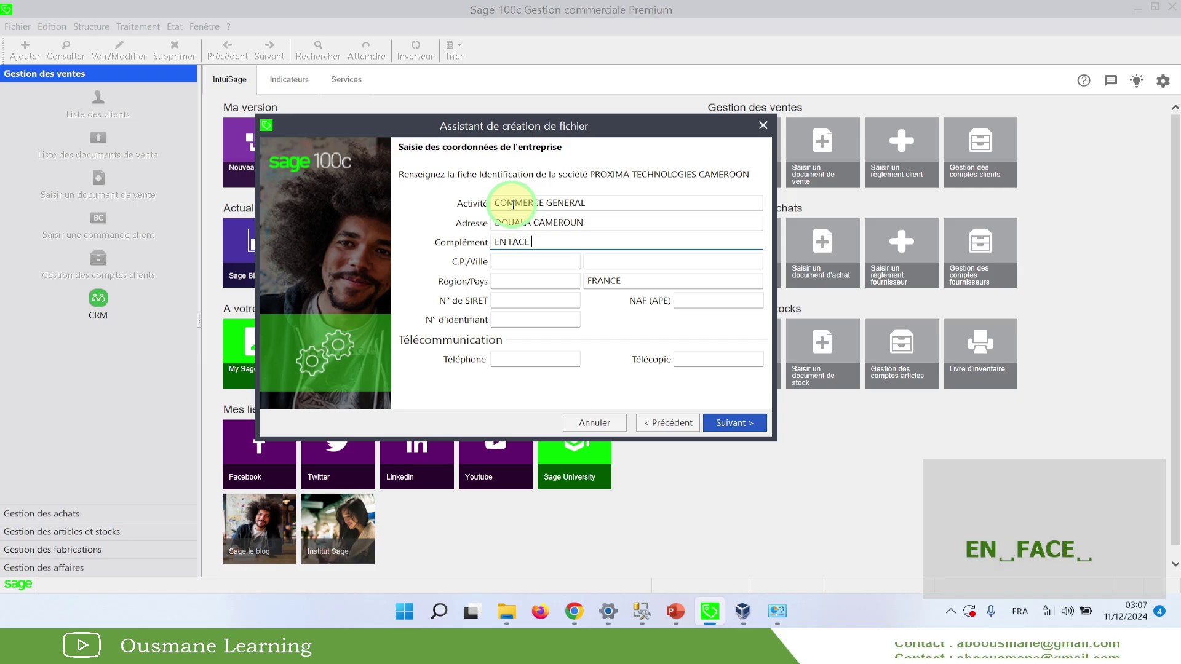
{"action": "type", "text": " AKWA"}
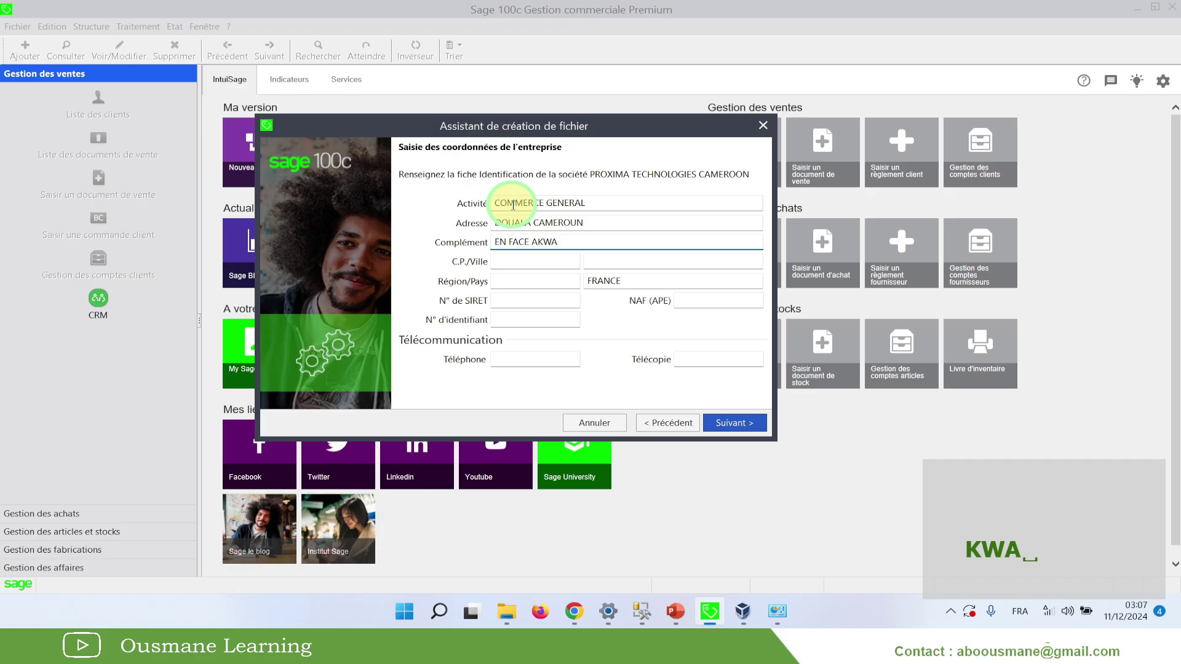
{"action": "key", "text": "BackSpace"}
{"action": "key", "text": "BackSpace"}
{"action": "key", "text": "BackSpace"}
{"action": "key", "text": "BackSpace"}
{"action": "key", "text": "BackSpace"}
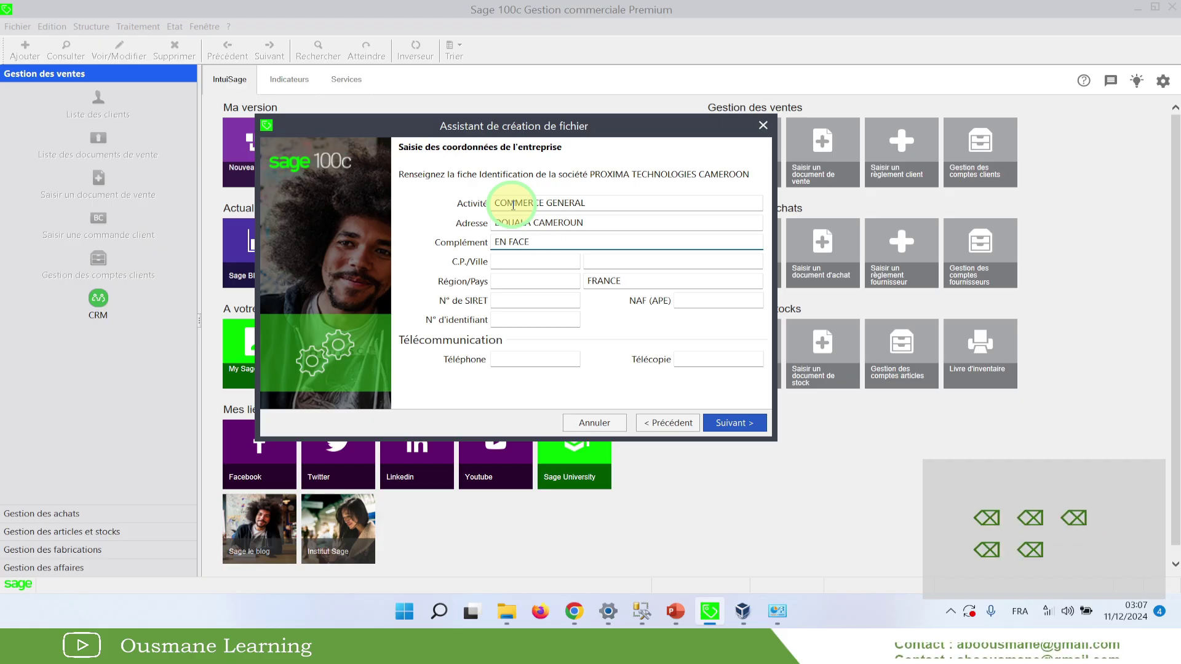
{"action": "type", "text": "BOULANGER"}
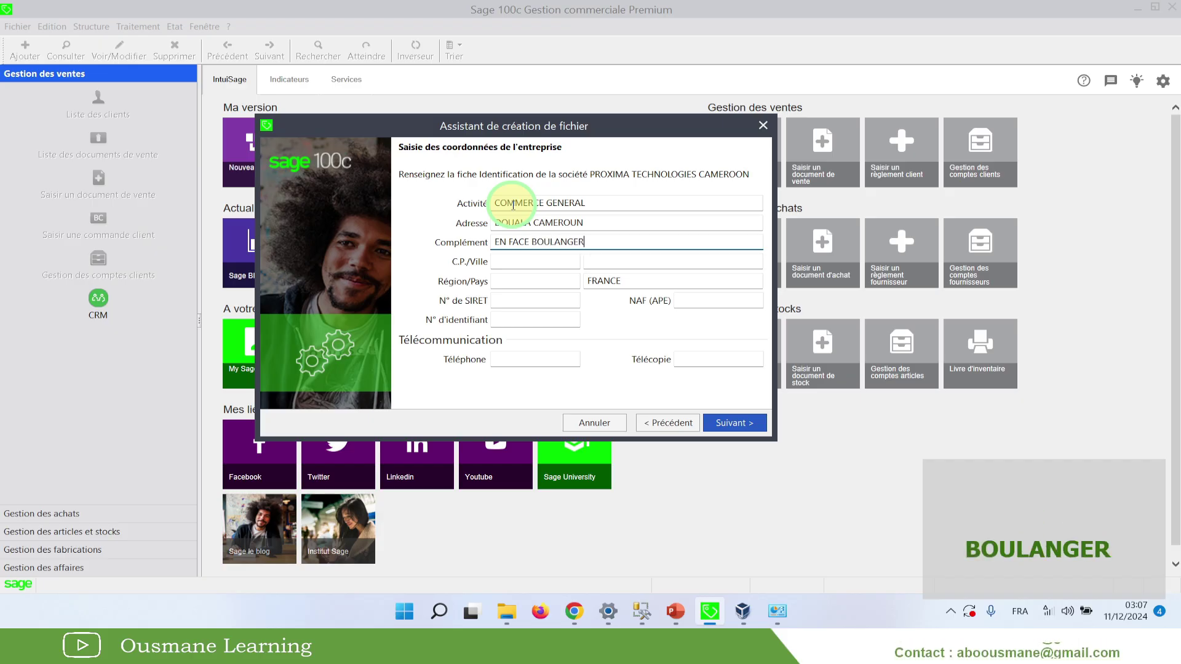
{"action": "type", "text": "IE D'AK"}
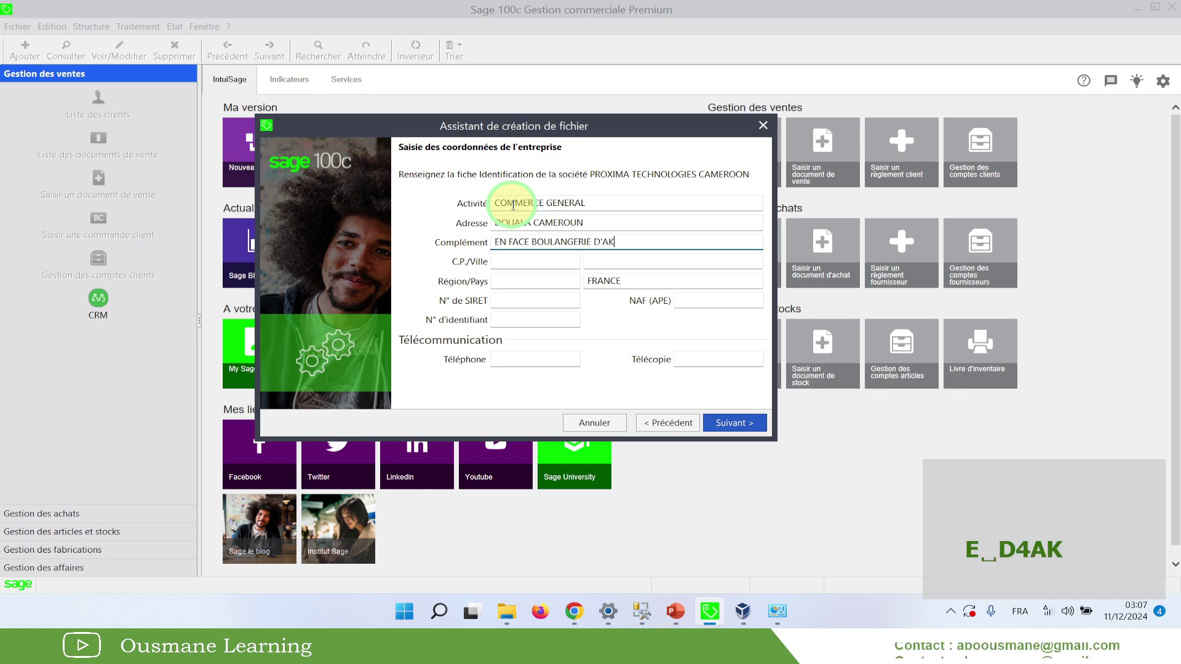
{"action": "type", "text": "WA"}
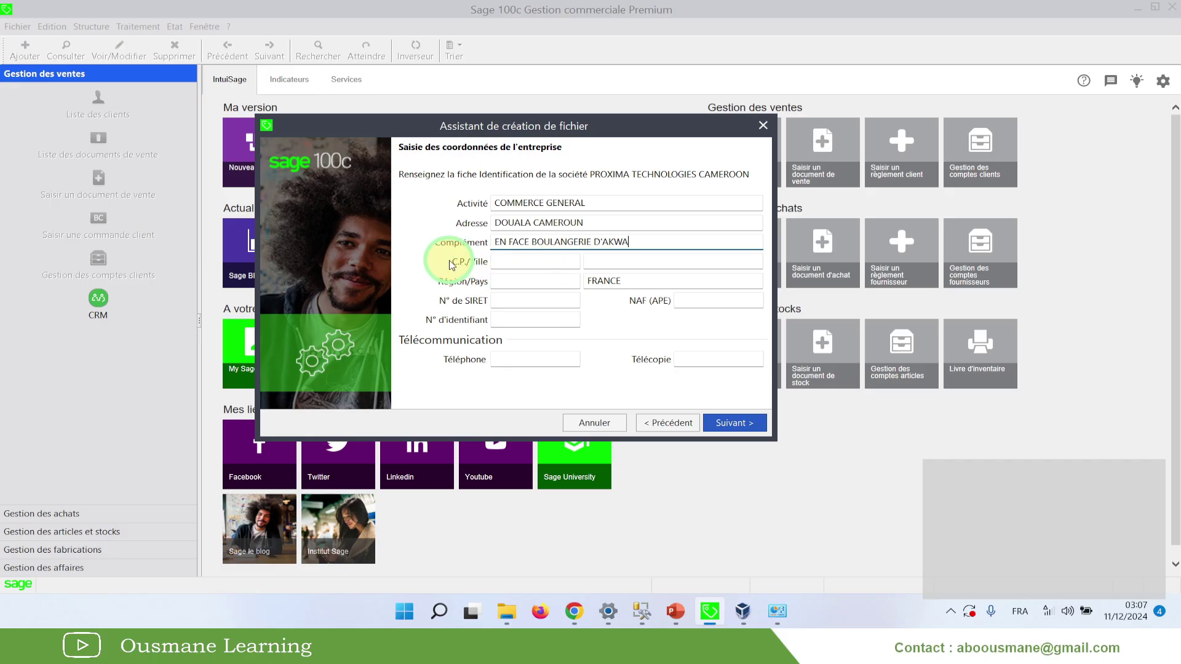
Begin entering postal code 45876 in the C.P. field
{"action": "left_click", "coordinate": [514, 263]}
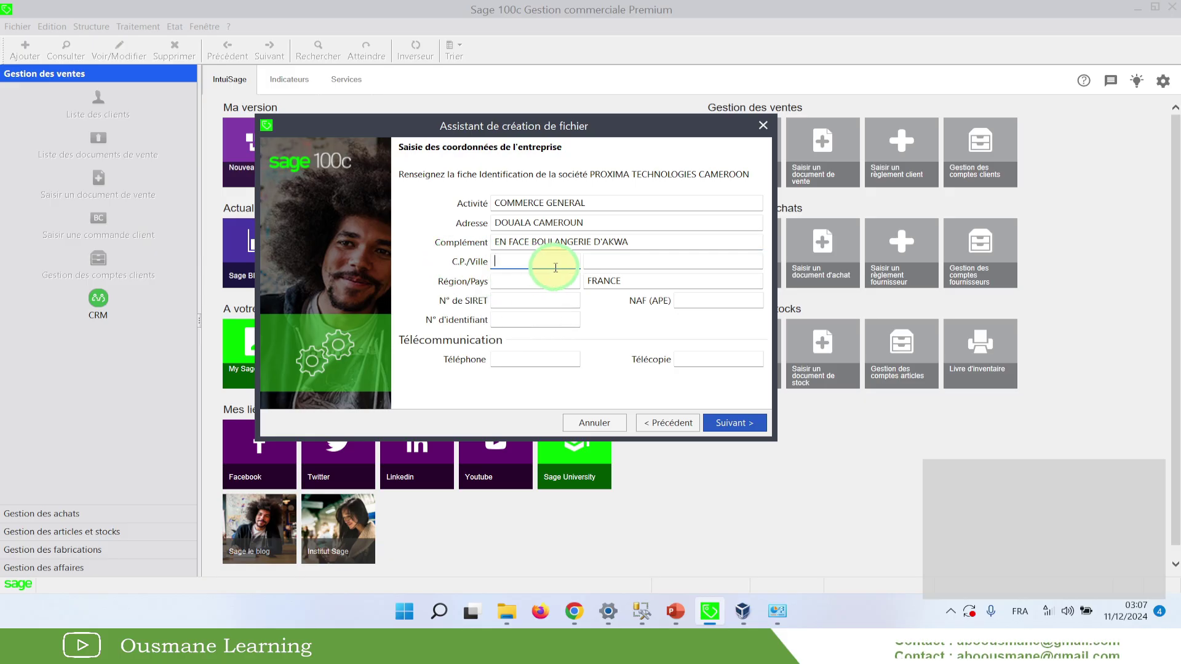
{"action": "left_click", "coordinate": [630, 263]}
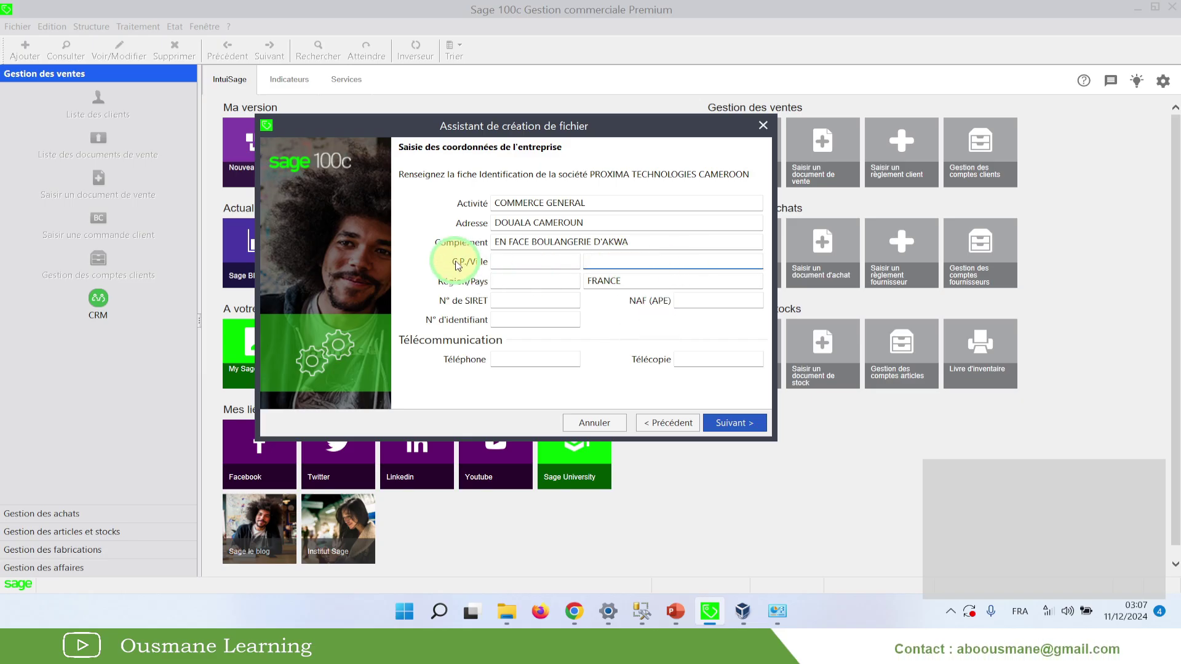
{"action": "left_click", "coordinate": [514, 261]}
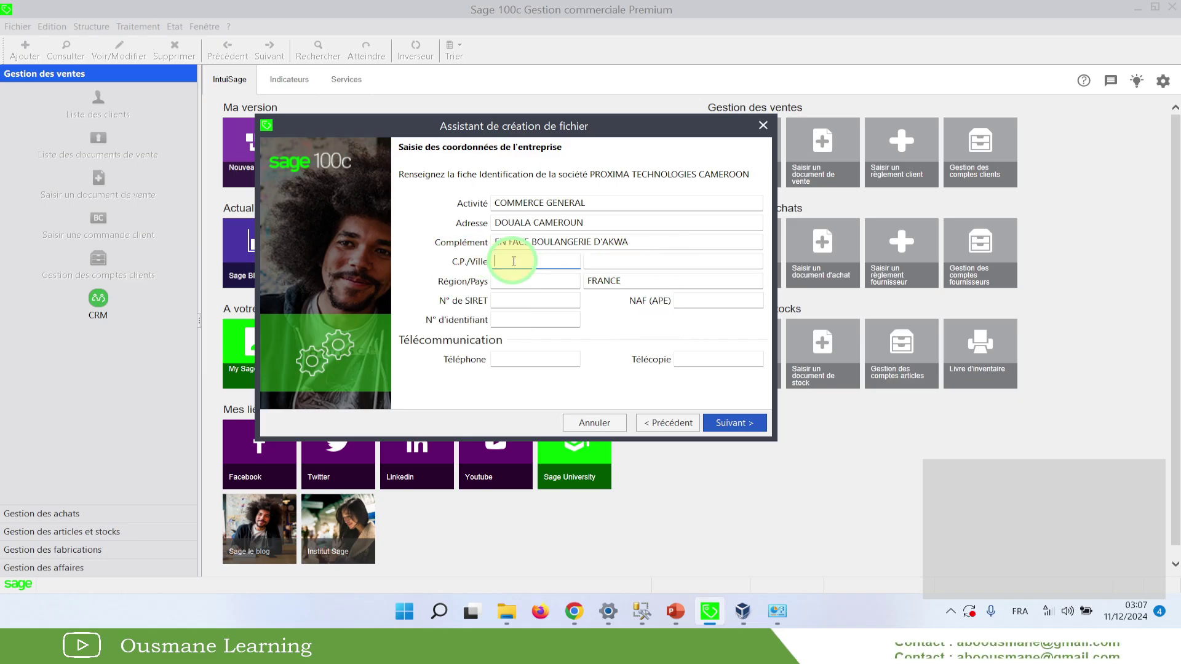
{"action": "type", "text": "45876"}
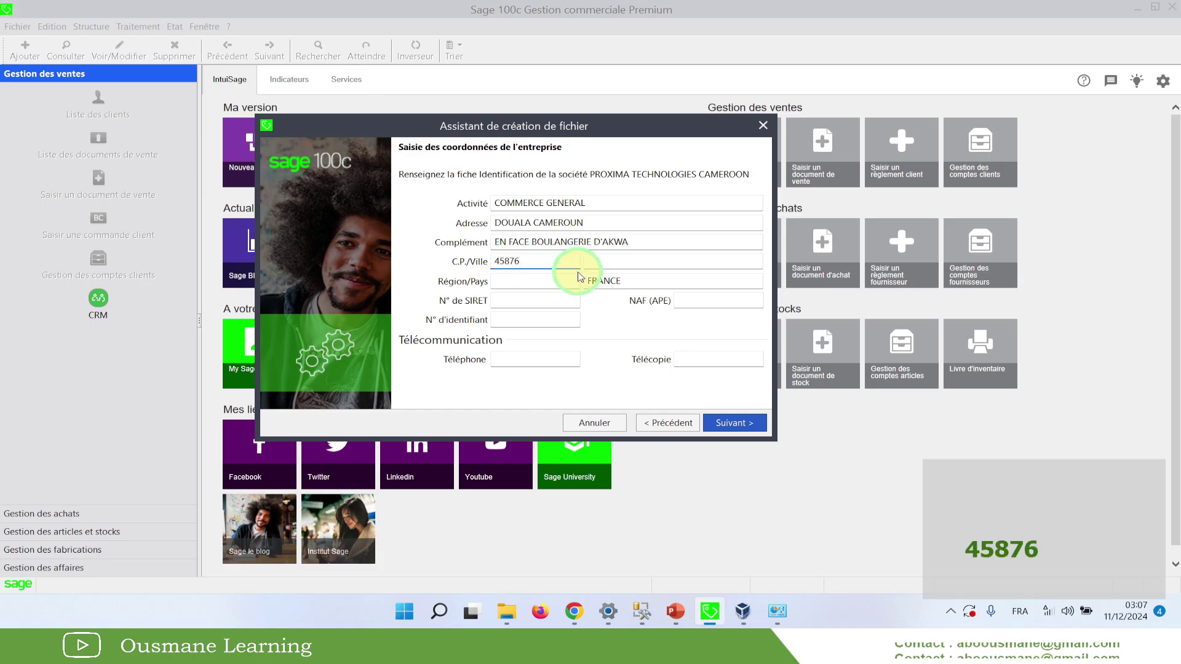
Set city DOUALA, region LITTORAL, and replace country FRANCE with CAMEROUN
{"action": "left_click", "coordinate": [600, 260]}
{"action": "type", "text": "DOUALA"}
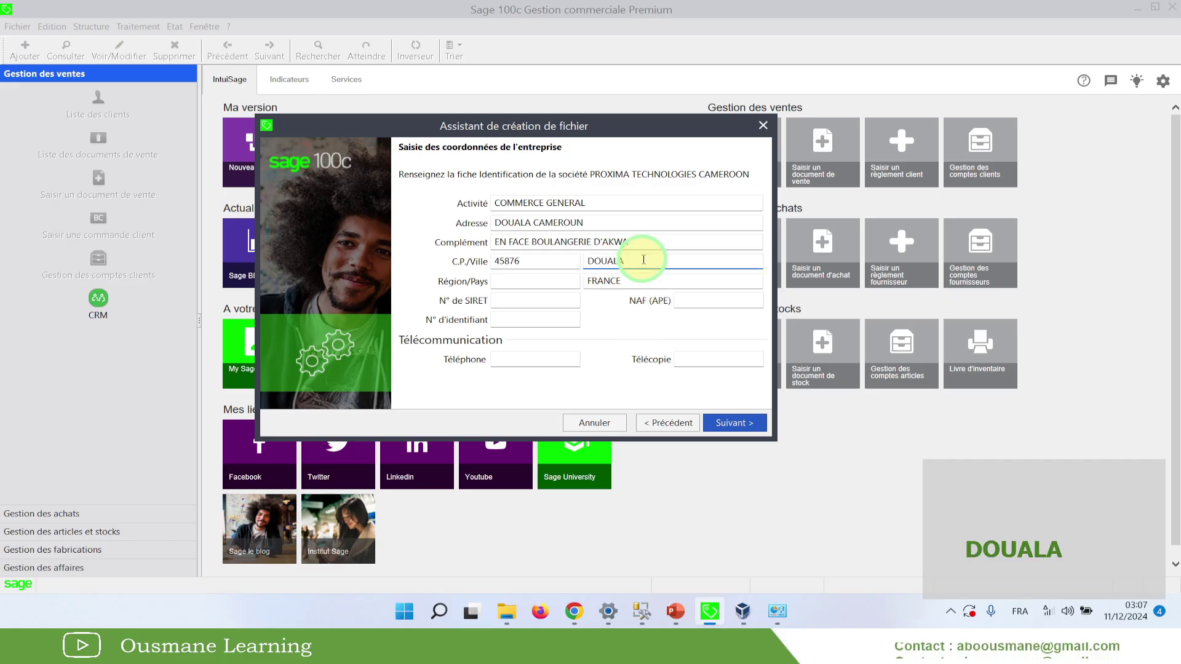
{"action": "left_click", "coordinate": [524, 281]}
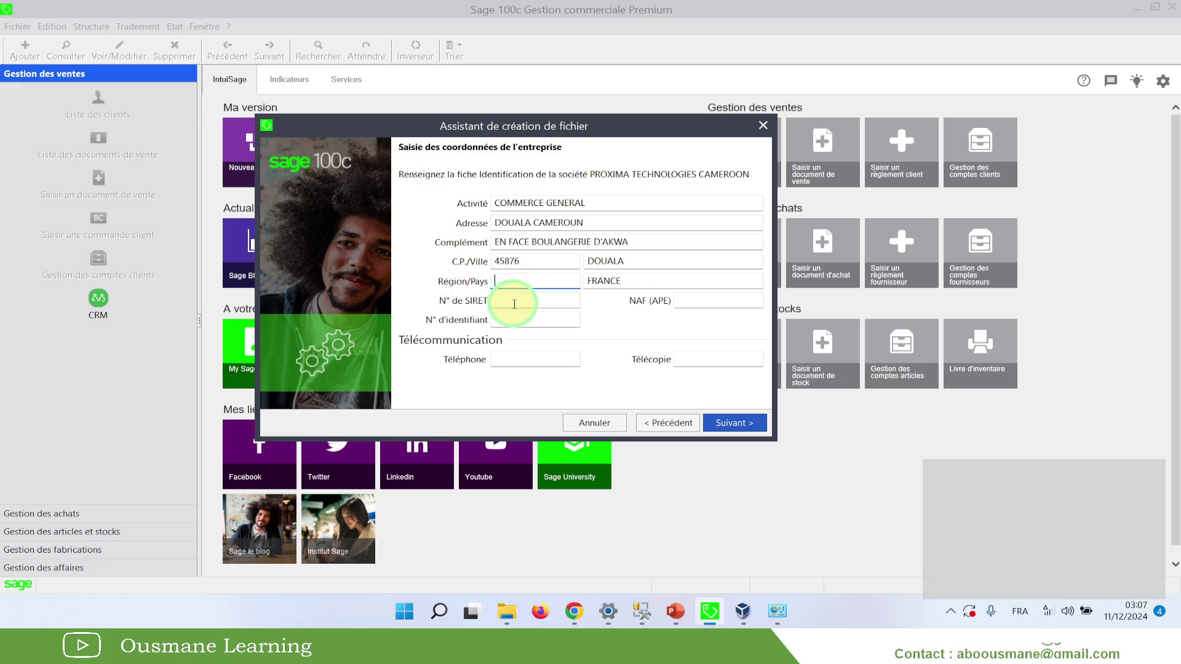
{"action": "type", "text": "LITTORAL"}
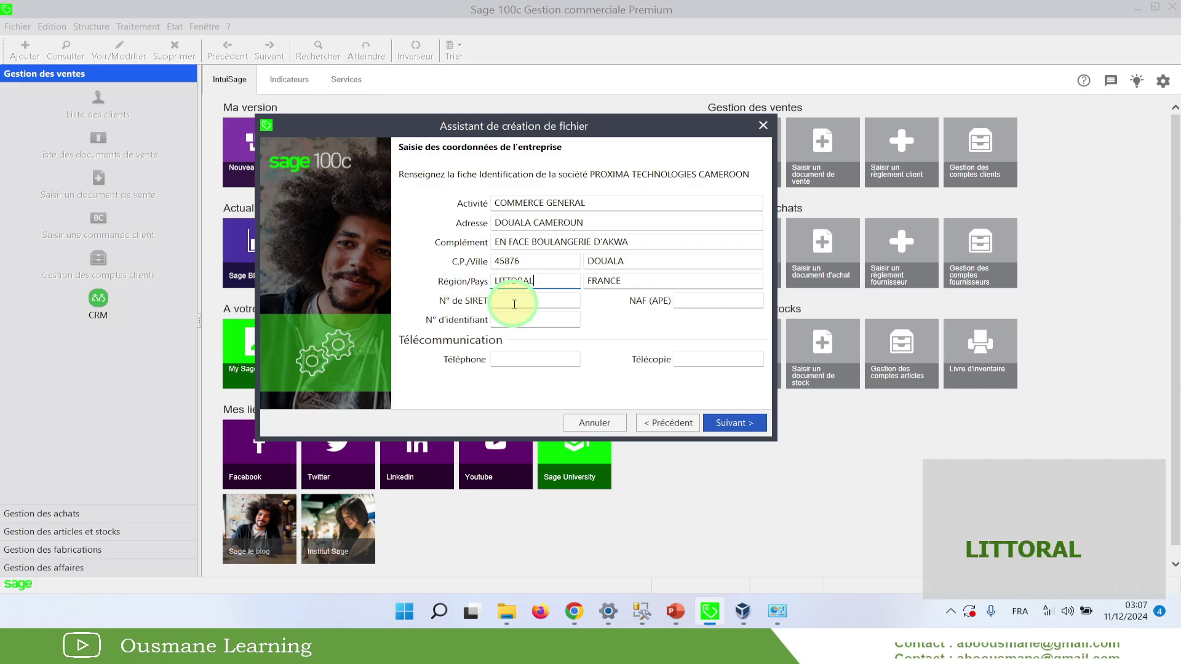
{"action": "key", "text": "Tab"}
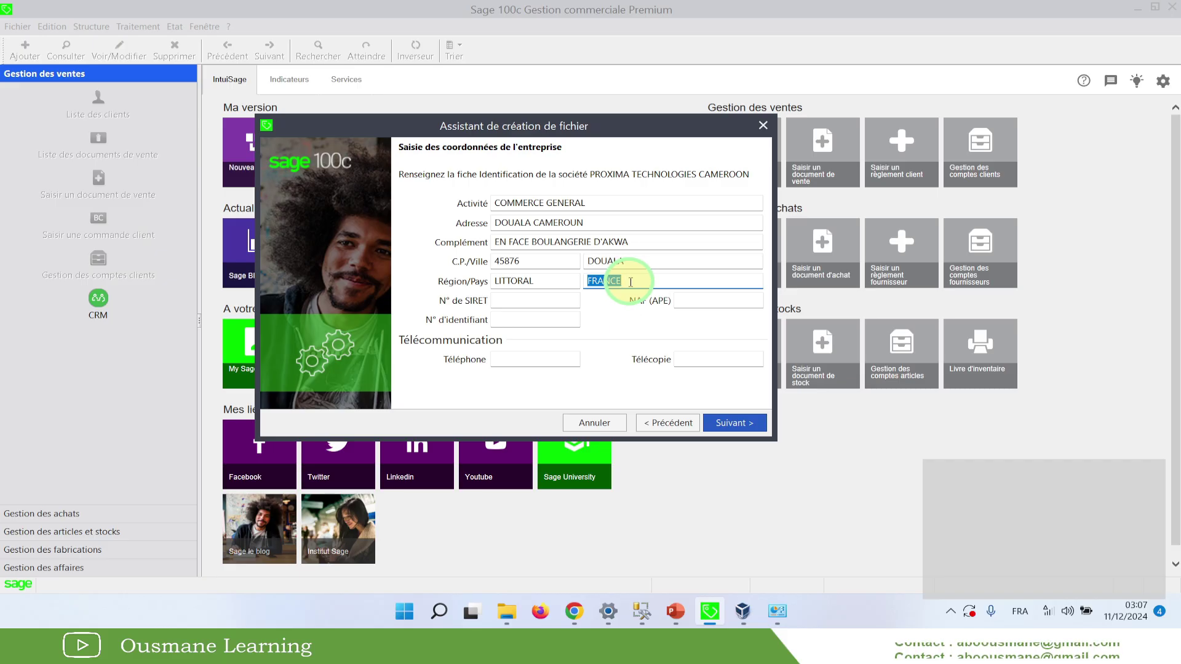
{"action": "left_click", "coordinate": [630, 282]}
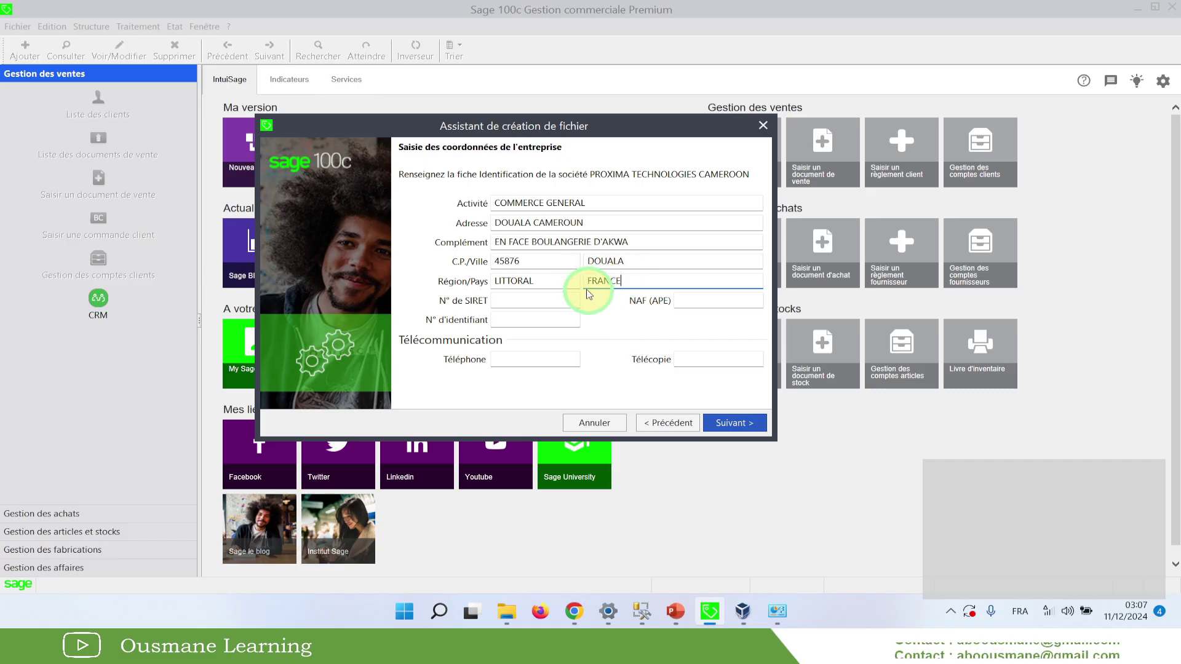
{"action": "left_click", "coordinate": [634, 288]}
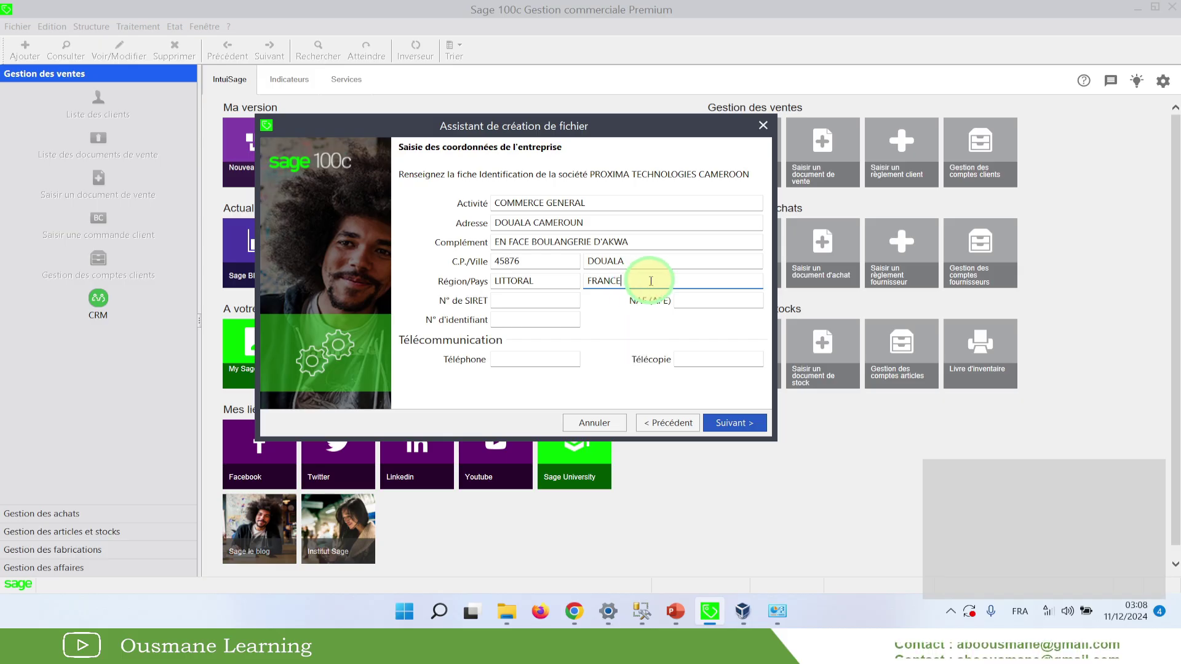
{"action": "double_click", "coordinate": [641, 281]}
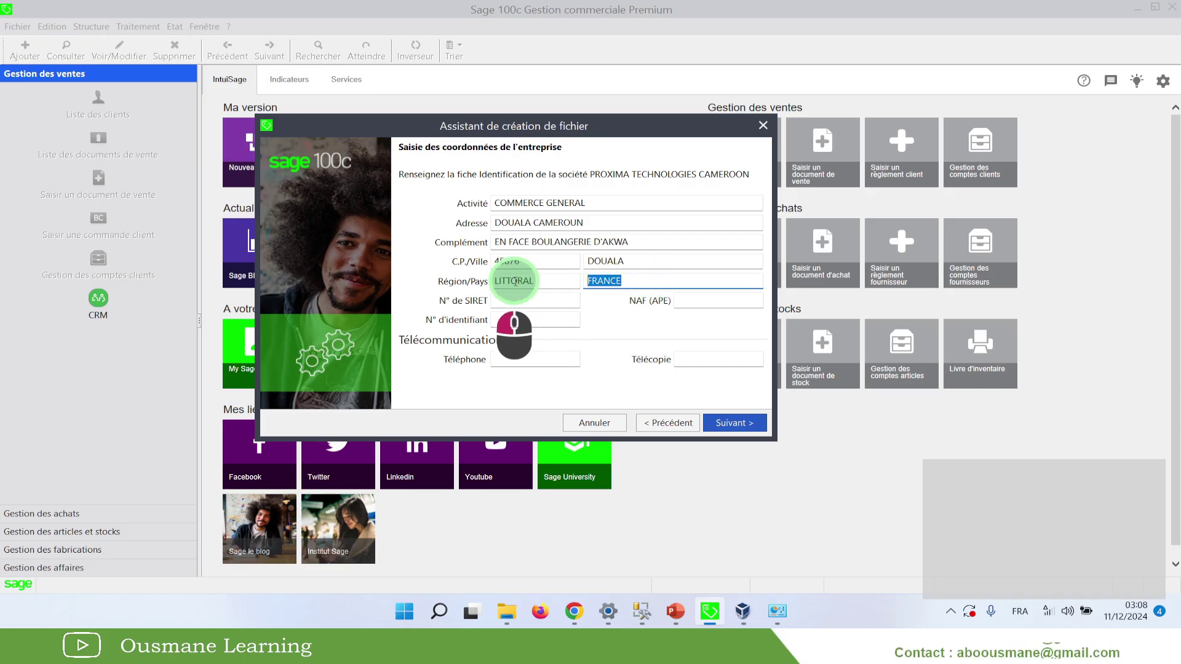
{"action": "type", "text": "CAMEROUN"}
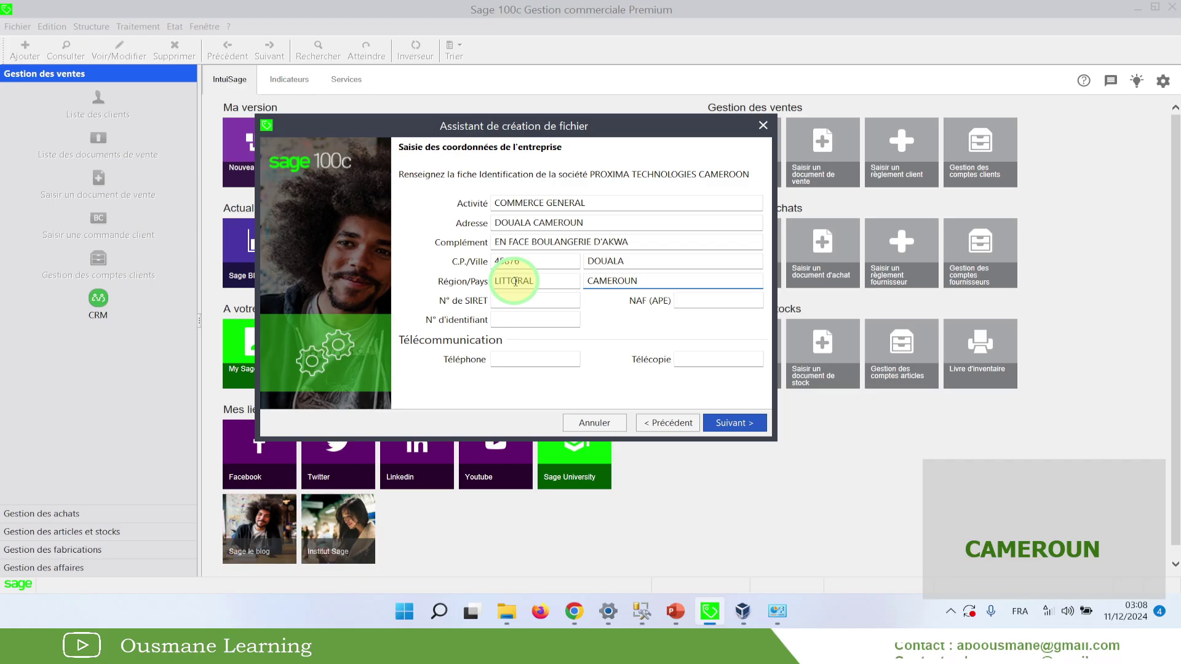
Enter the company's identification number
{"action": "left_click", "coordinate": [513, 320]}
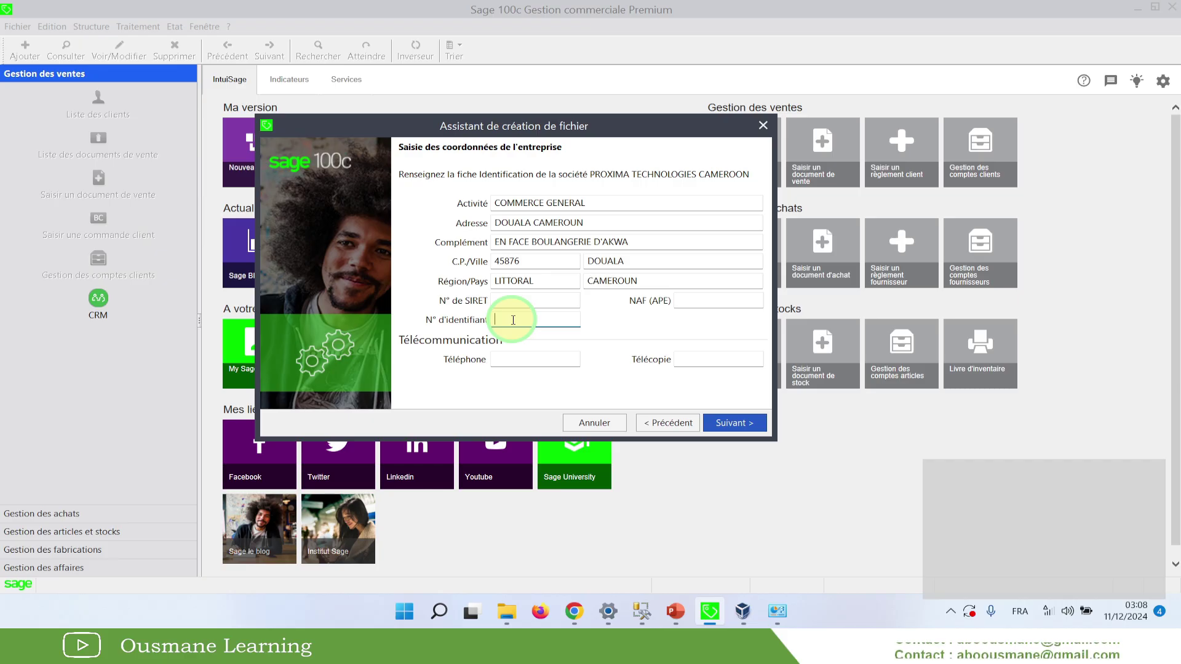
{"action": "type", "text": "M12"}
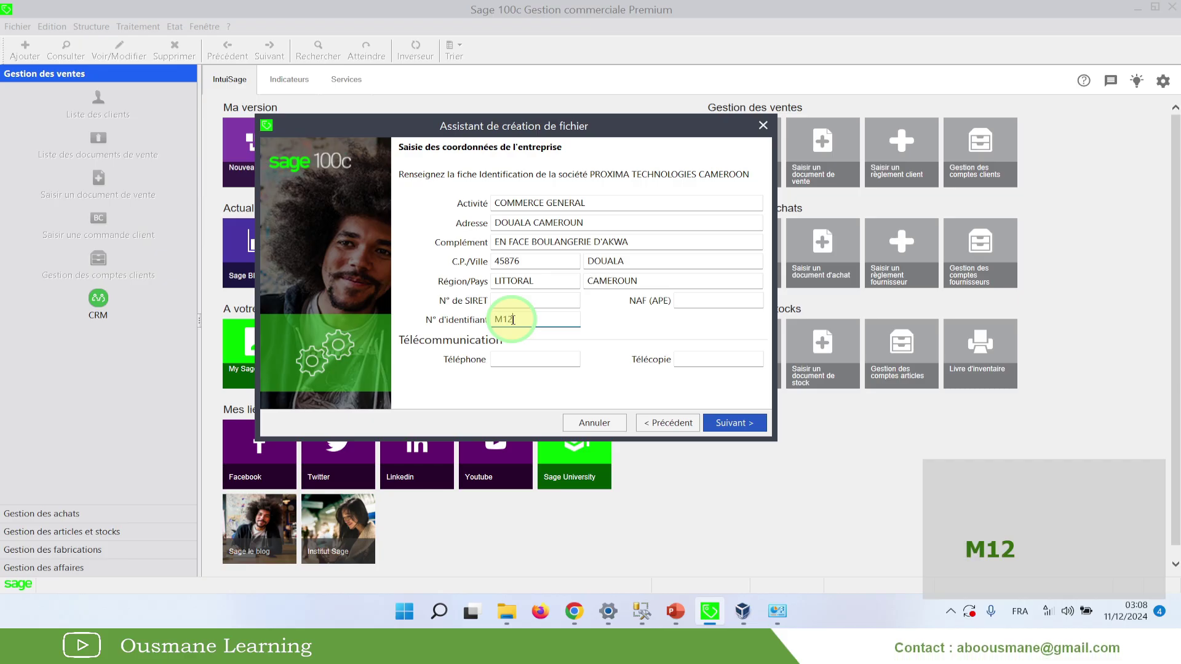
{"action": "type", "text": "3456789"}
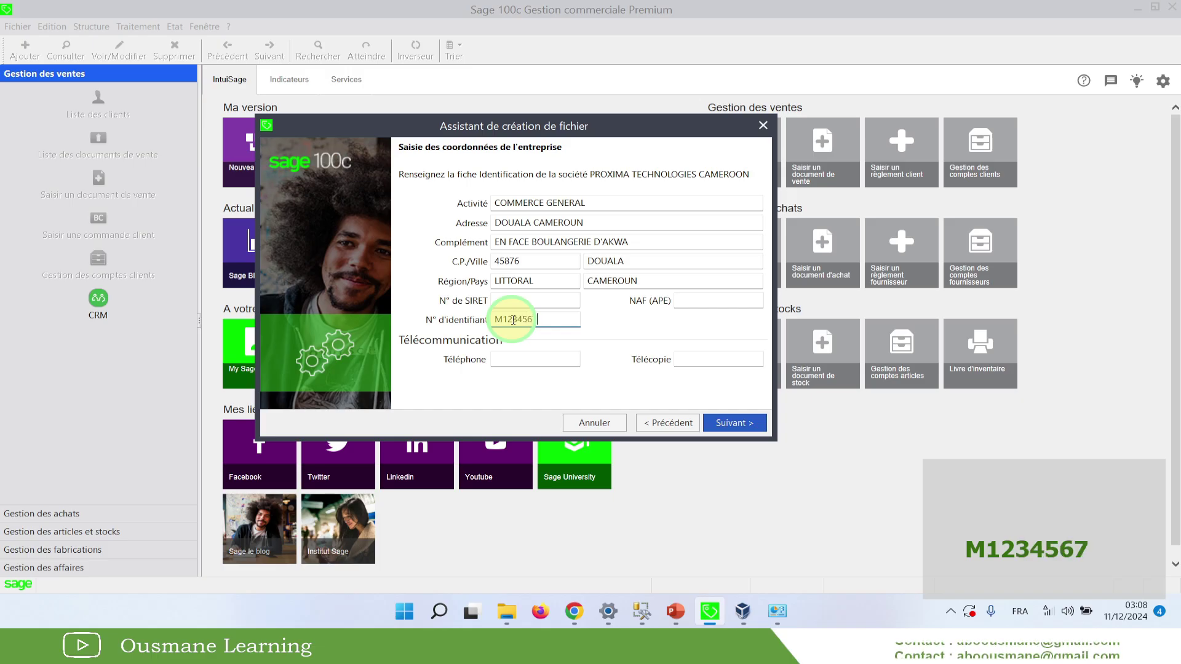
{"action": "type", "text": "1"}
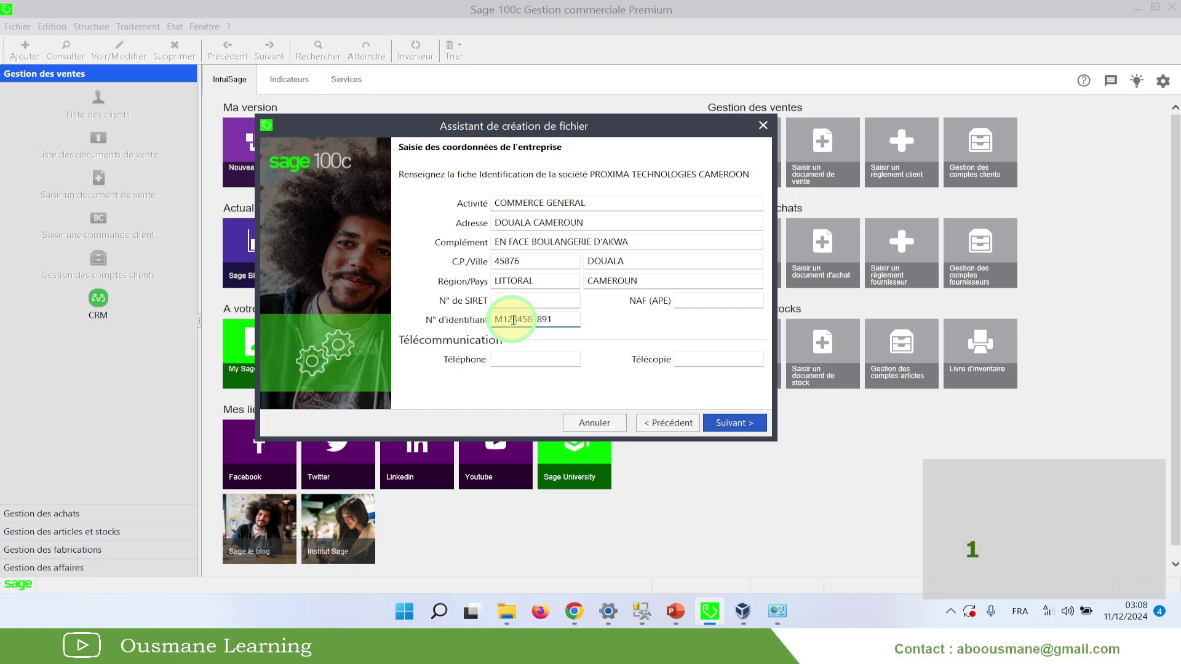
{"action": "left_click", "coordinate": [565, 319]}
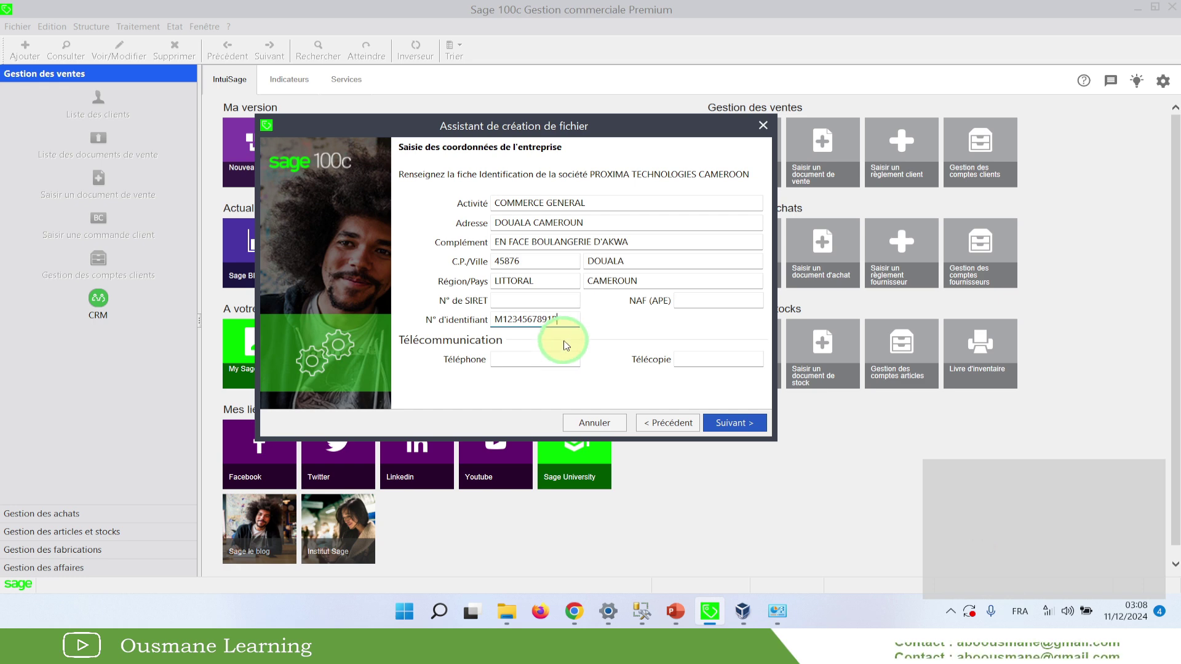
{"action": "left_click_drag", "start_coordinate": [566, 319], "coordinate": [458, 305]}
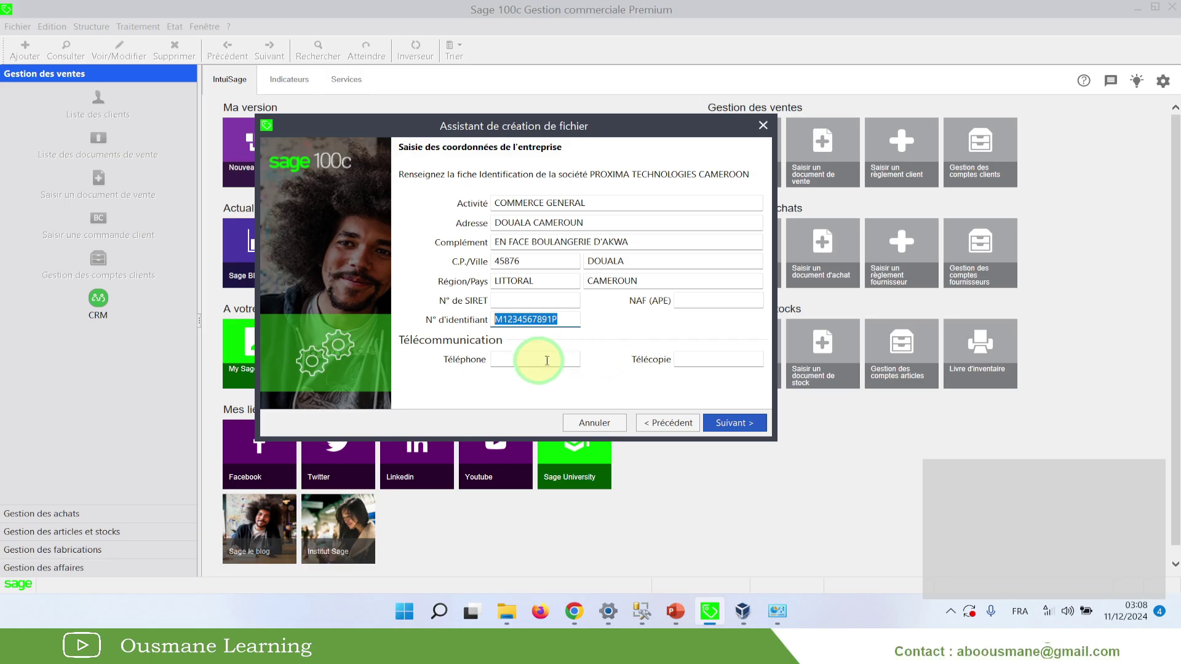
Enter the company's telephone number, correcting it once
{"action": "left_click", "coordinate": [515, 360]}
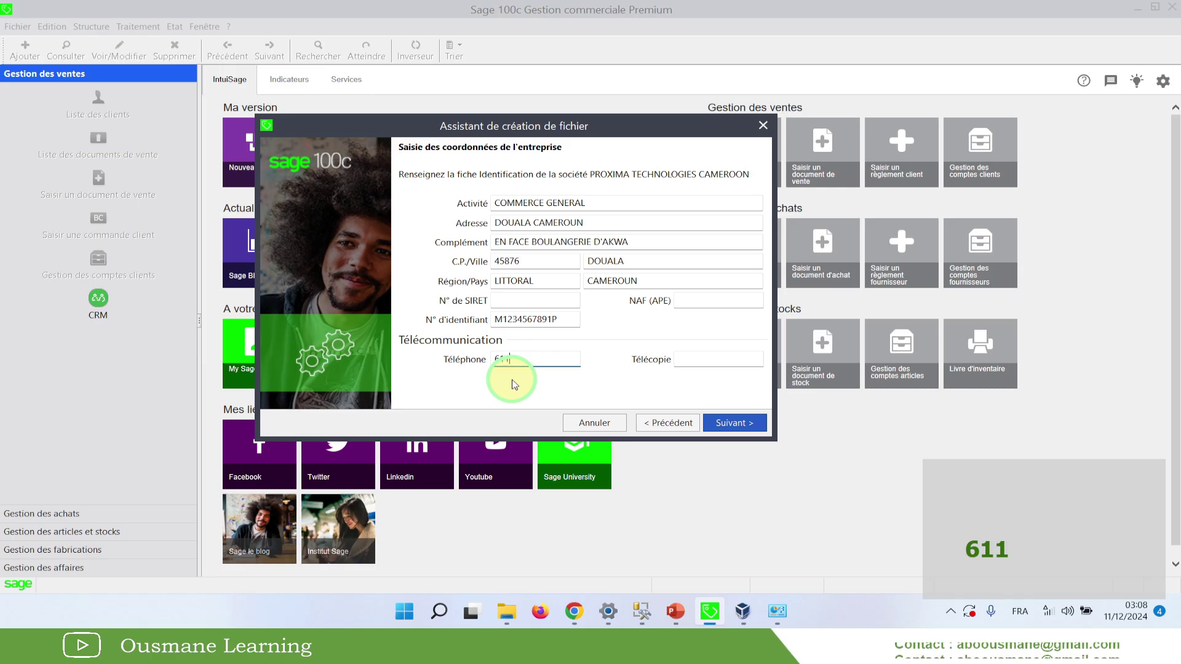
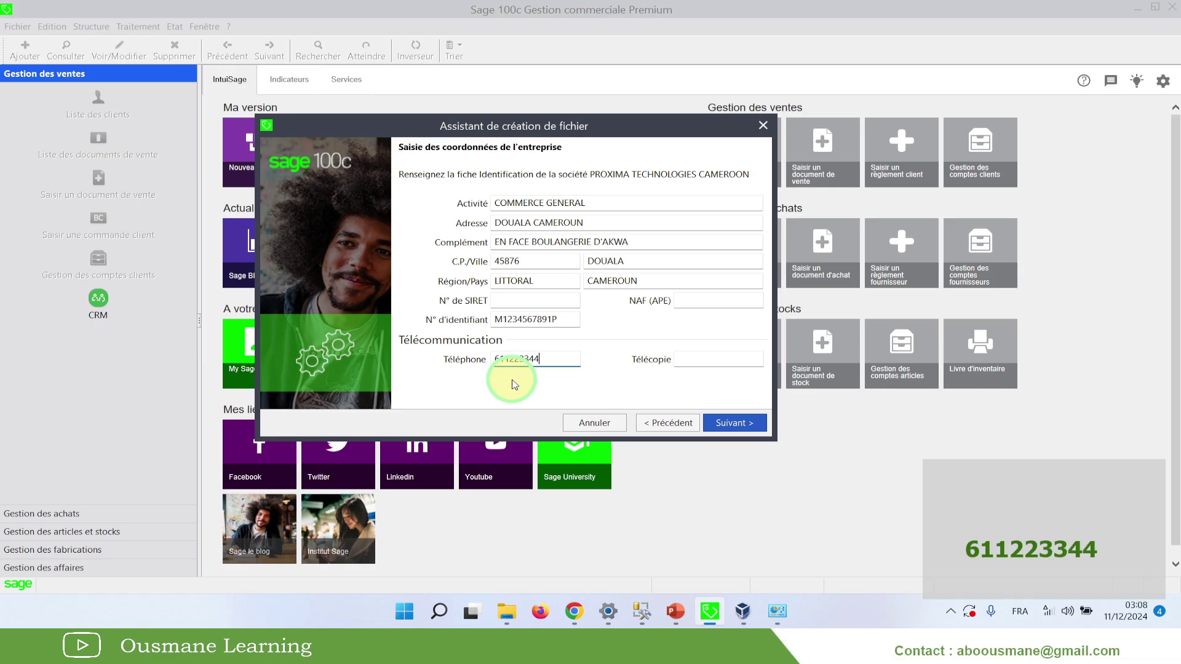
{"action": "key", "text": "Tab"}
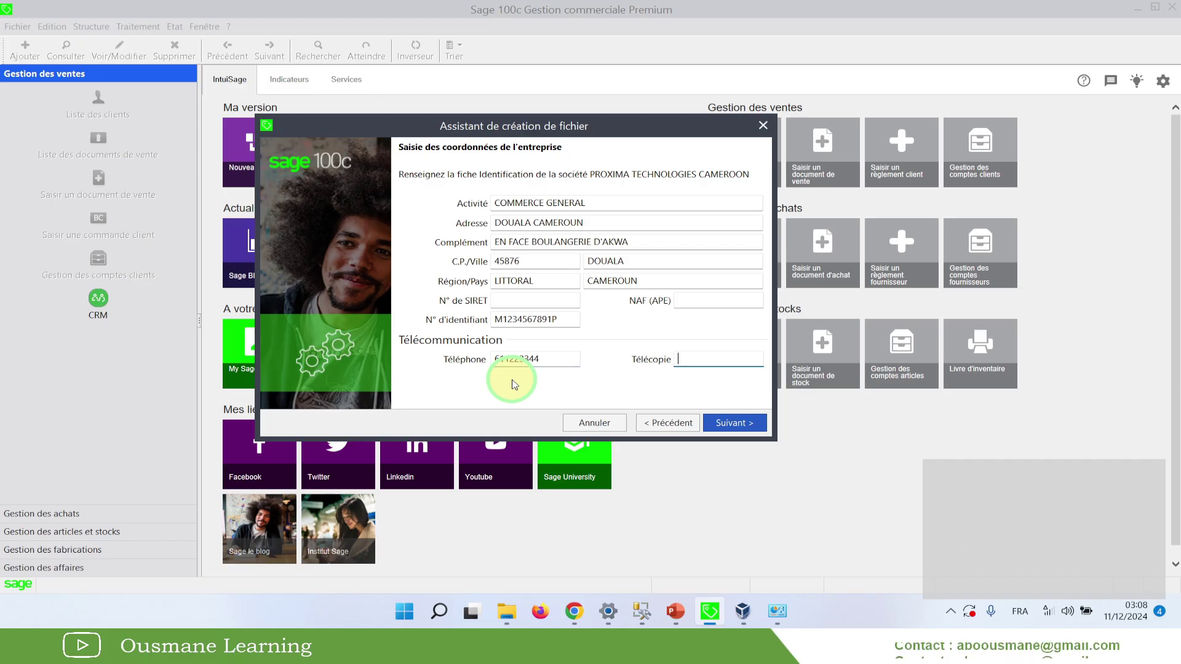
{"action": "double_click", "coordinate": [542, 359]}
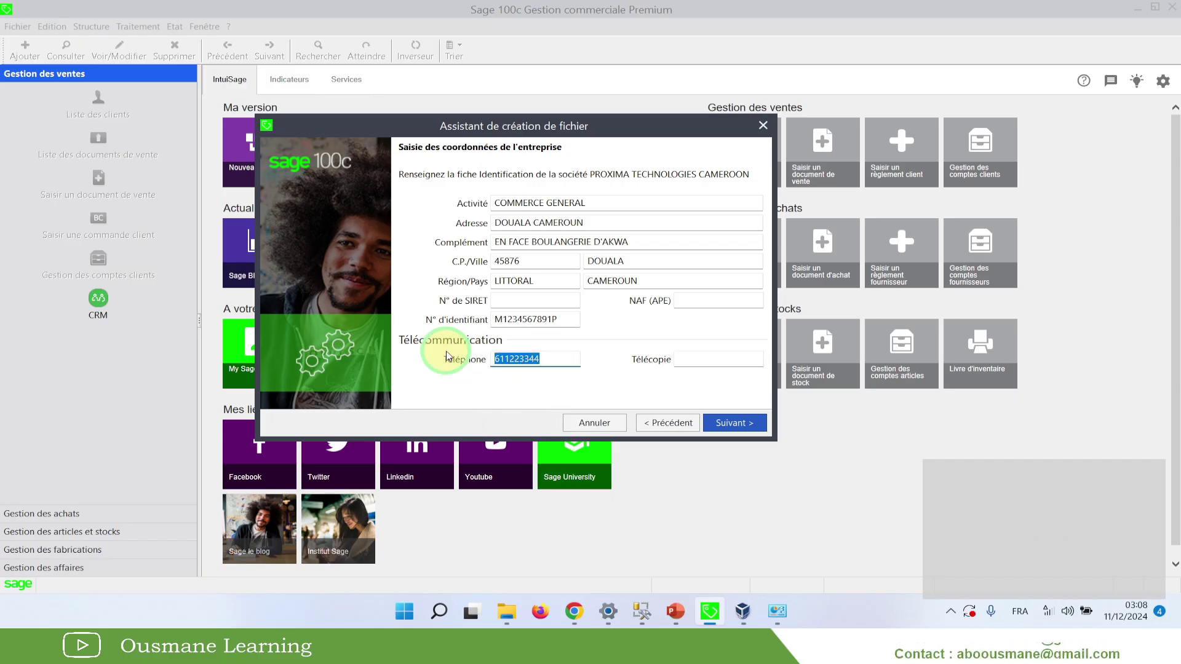
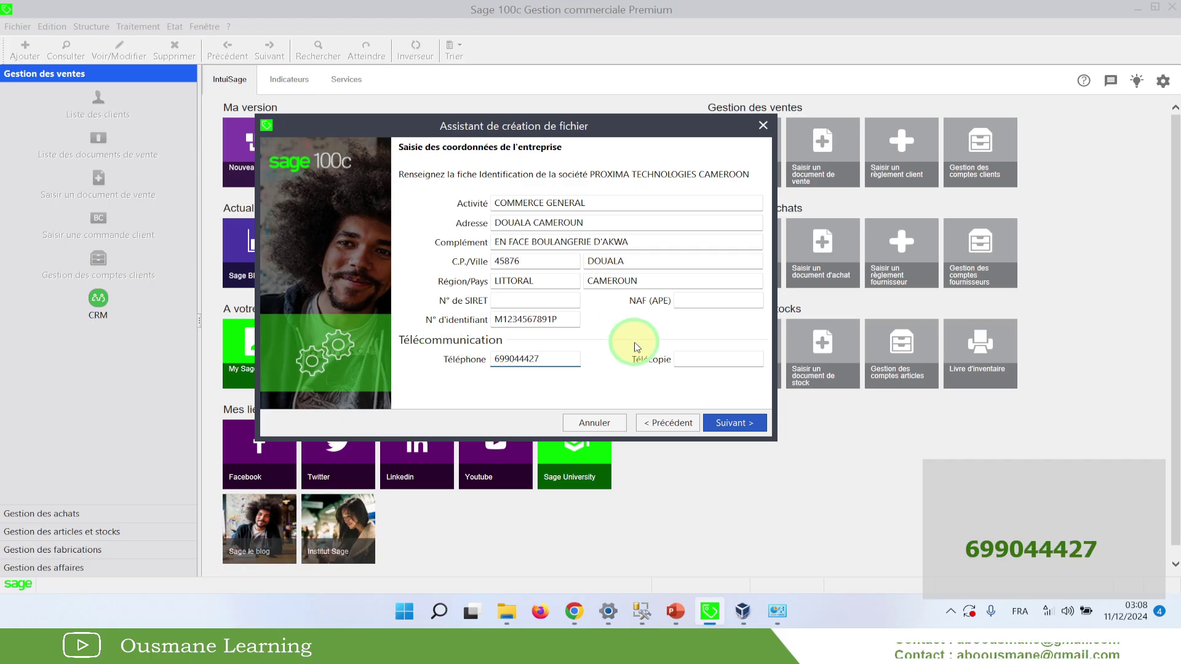
{"action": "left_click", "coordinate": [693, 360]}
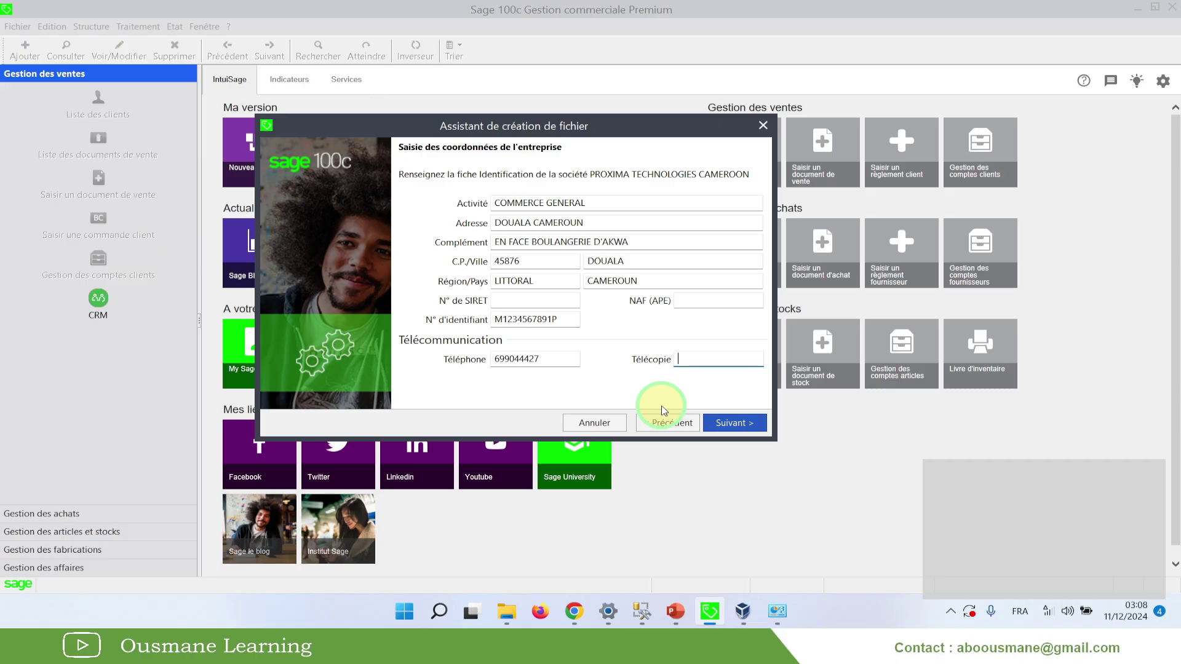
{"action": "left_click_drag", "start_coordinate": [549, 359], "coordinate": [458, 359]}
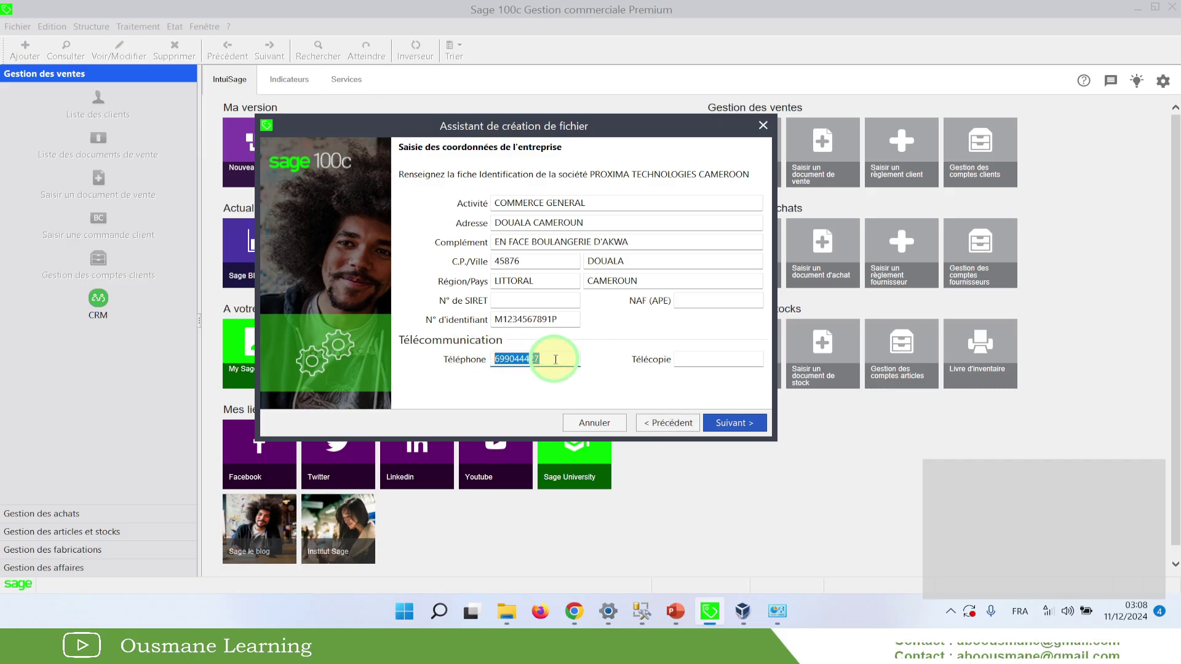
{"action": "left_click", "coordinate": [692, 360]}
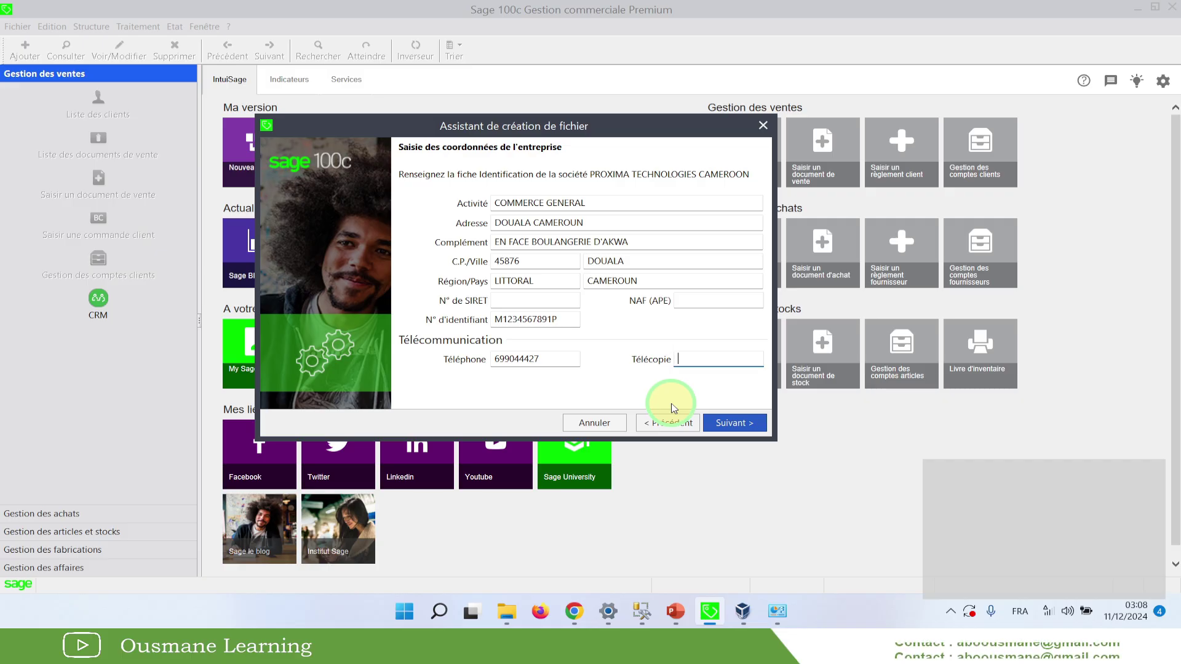
Advance to the fiscal year and account length page
{"action": "left_click", "coordinate": [733, 423]}
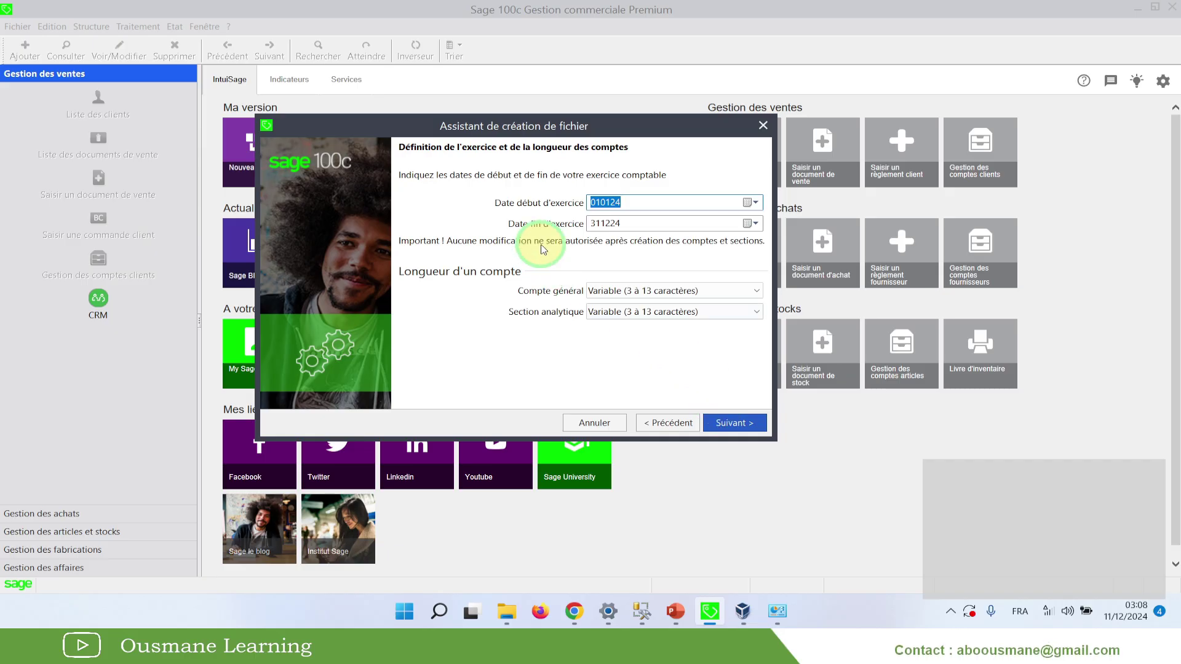
{"action": "left_click_drag", "start_coordinate": [514, 126], "coordinate": [484, 193]}
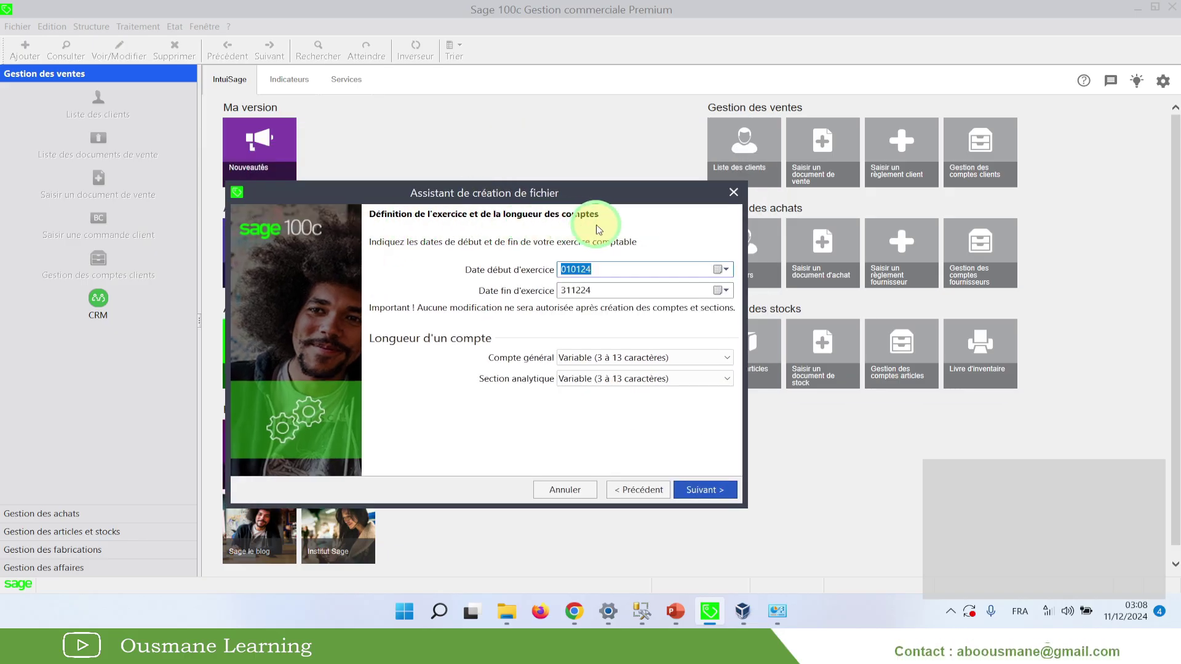
{"action": "left_click_drag", "start_coordinate": [540, 187], "coordinate": [543, 161]}
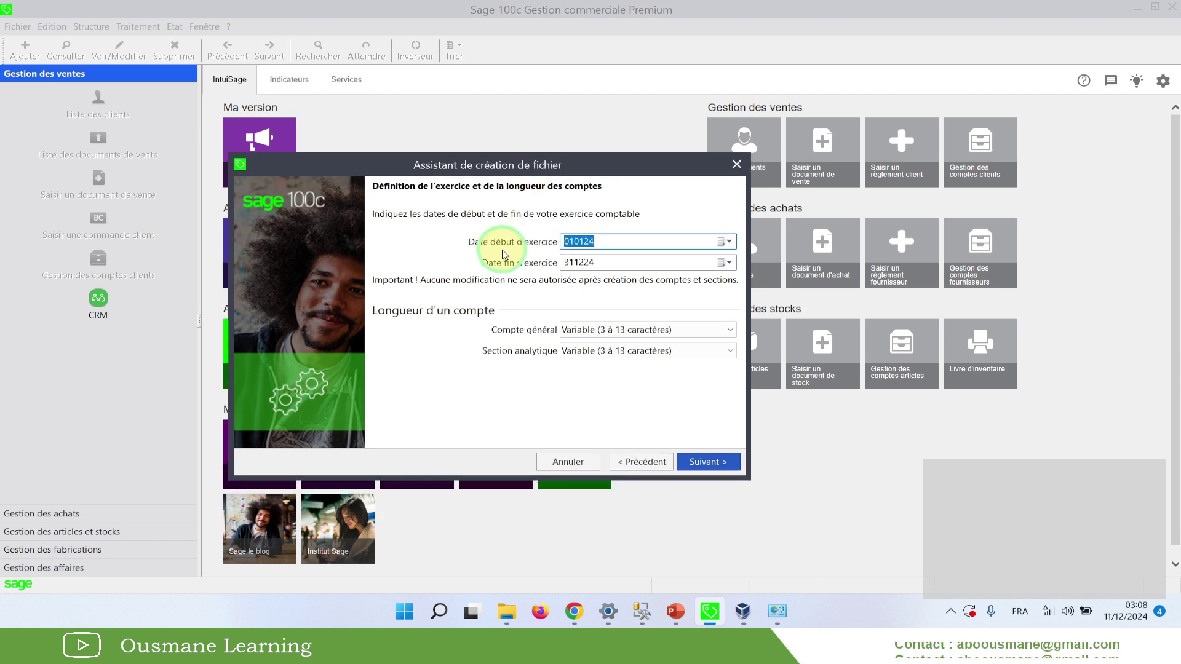
Set the fiscal year start date to 010124, with the end date at 311224
{"action": "left_click", "coordinate": [590, 242]}
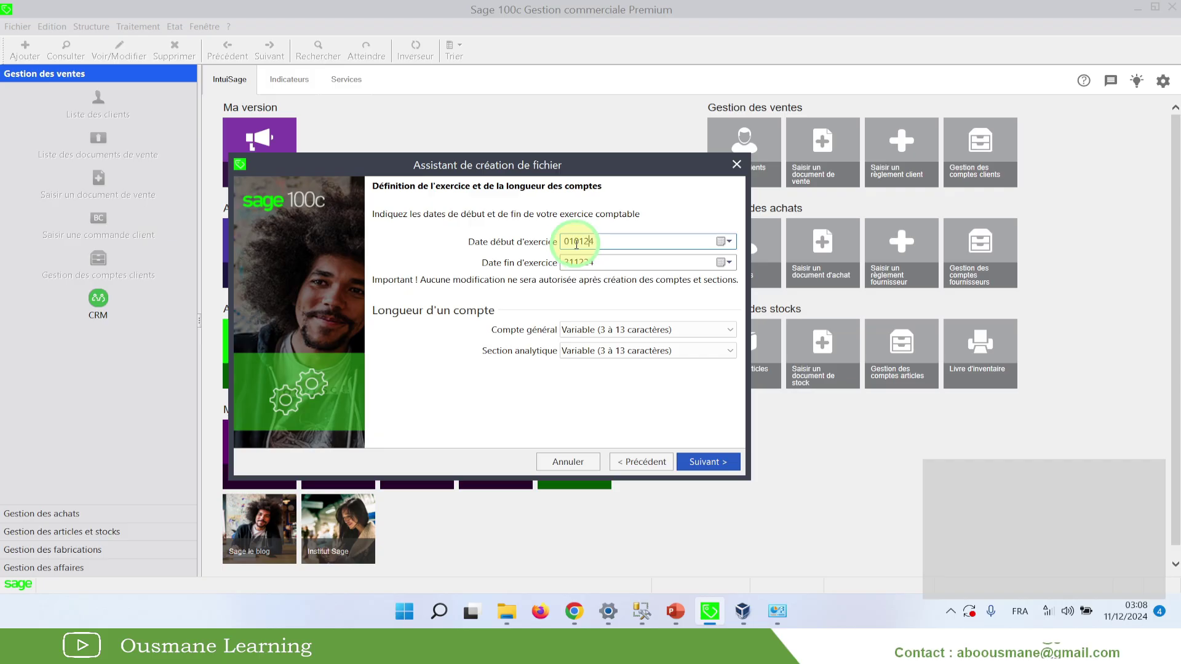
{"action": "left_click", "coordinate": [576, 242]}
{"action": "left_click", "coordinate": [575, 241]}
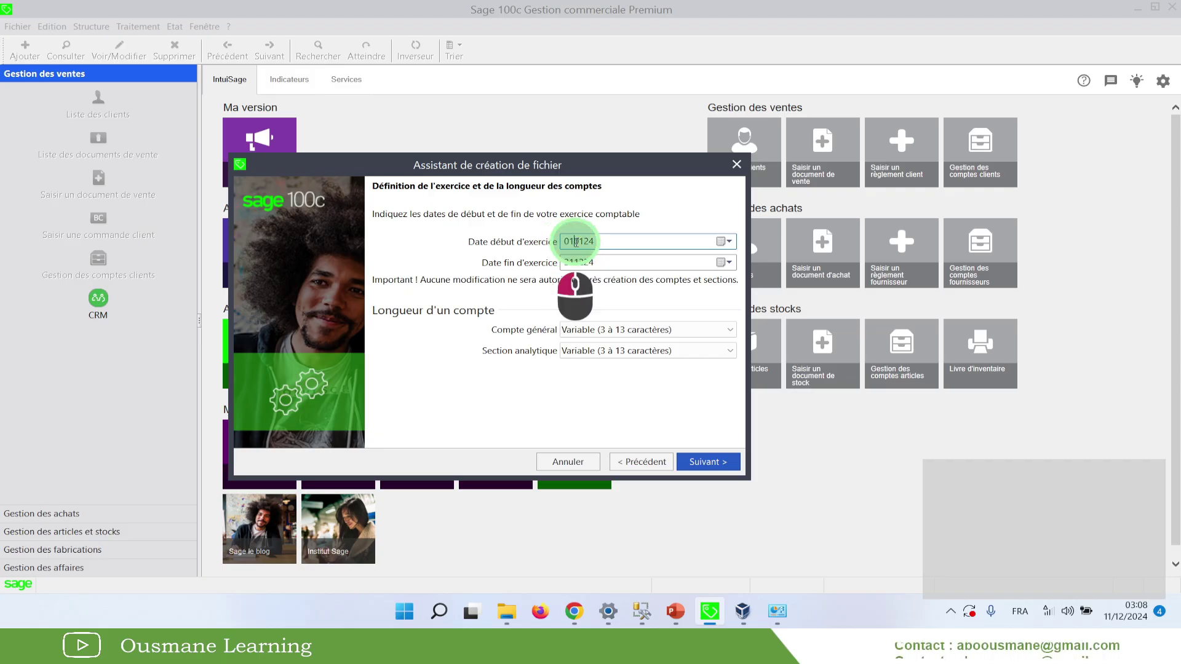
{"action": "left_click_drag", "start_coordinate": [575, 241], "coordinate": [581, 243]}
{"action": "left_click", "coordinate": [723, 243]}
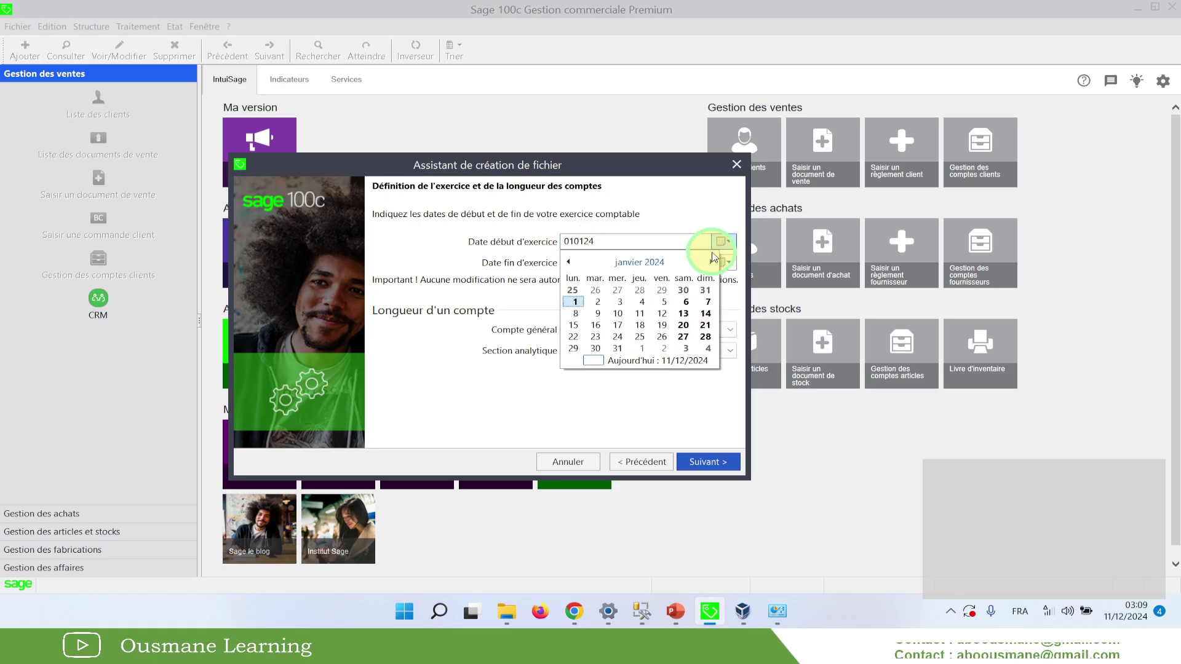
{"action": "left_click", "coordinate": [640, 313]}
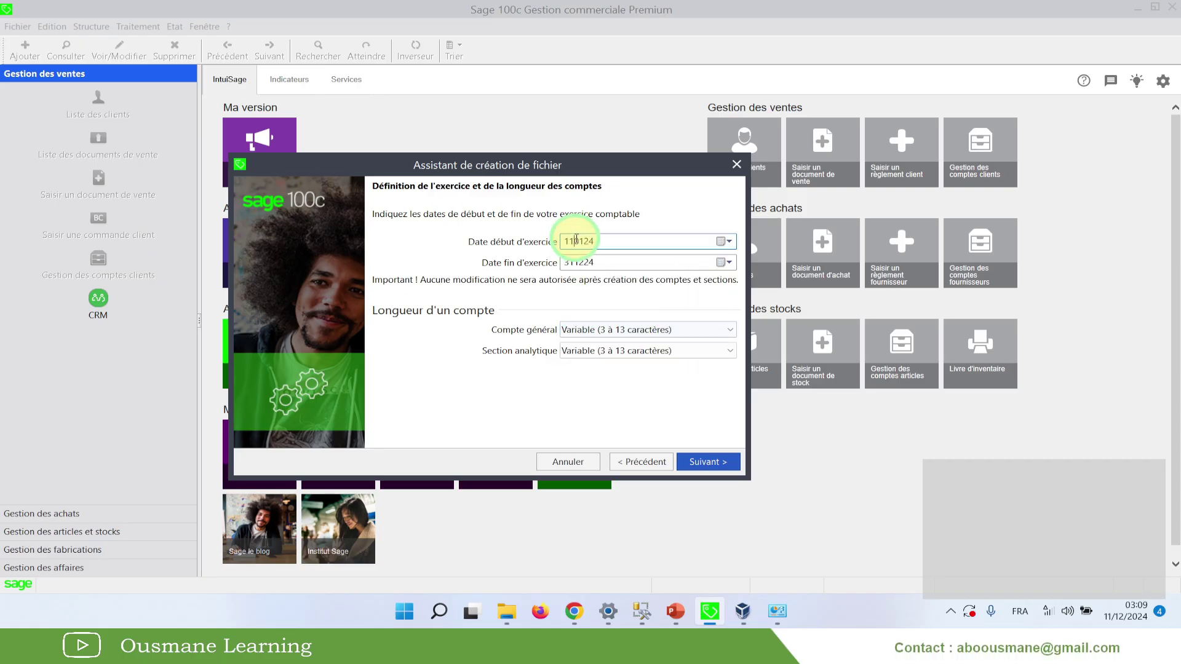
{"action": "left_click_drag", "start_coordinate": [575, 242], "coordinate": [530, 242]}
{"action": "left_click_drag", "start_coordinate": [602, 241], "coordinate": [534, 240]}
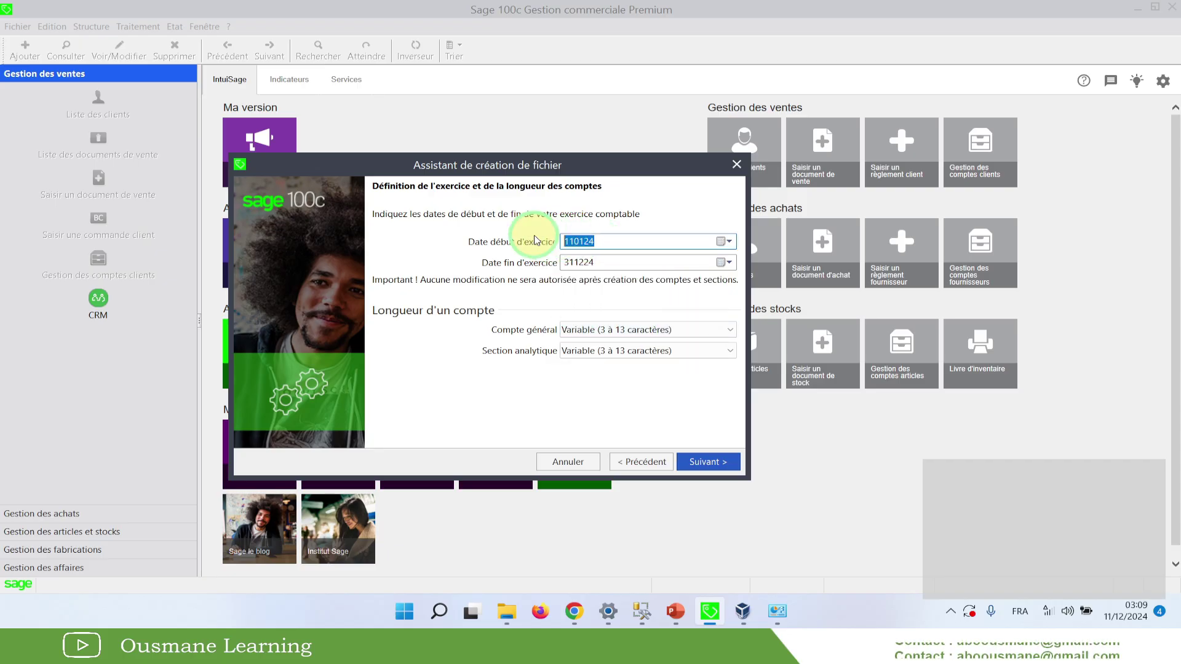
{"action": "type", "text": "01"}
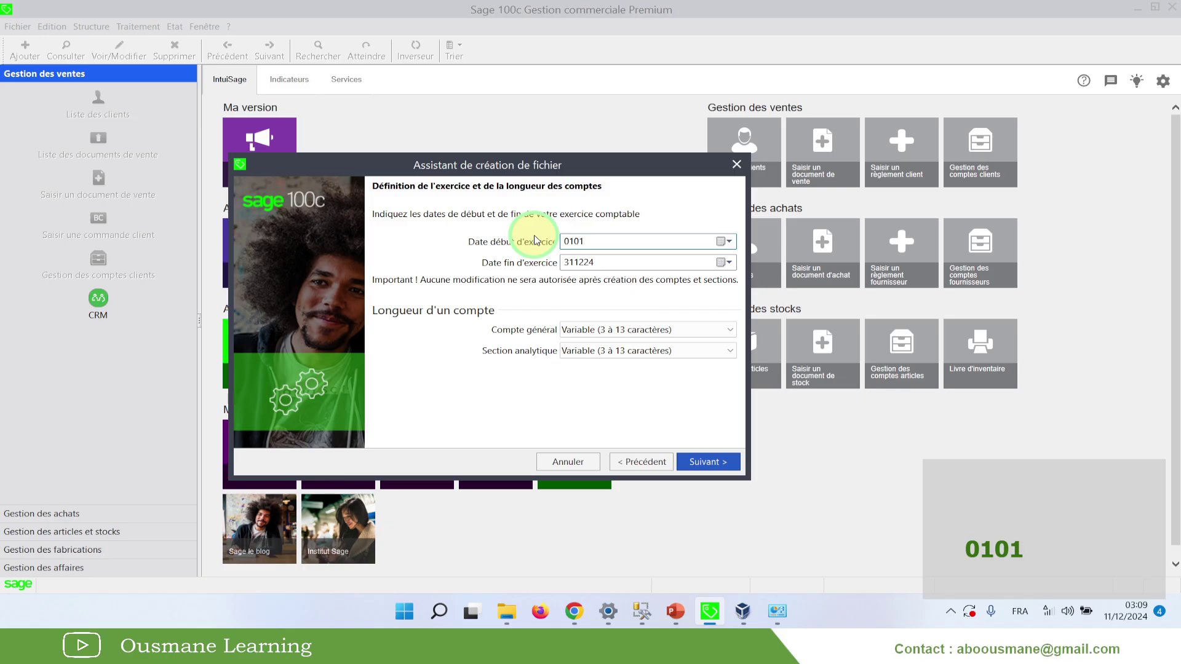
{"action": "type", "text": "0124"}
{"action": "key", "text": "Tab"}
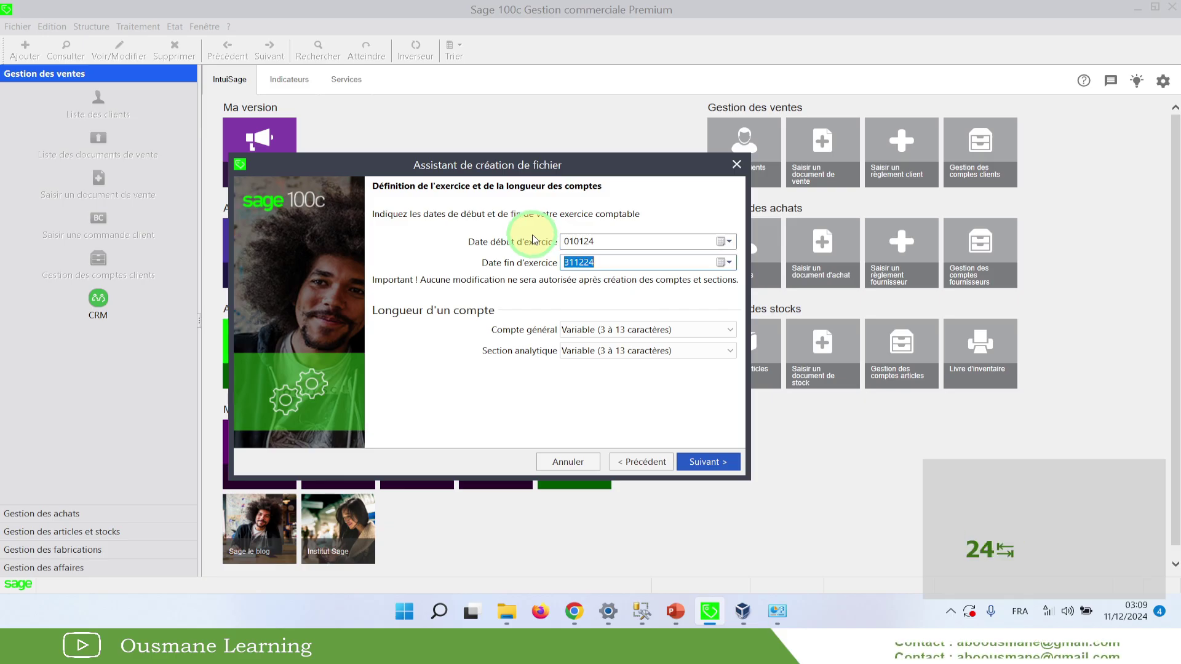
{"action": "left_click", "coordinate": [599, 263]}
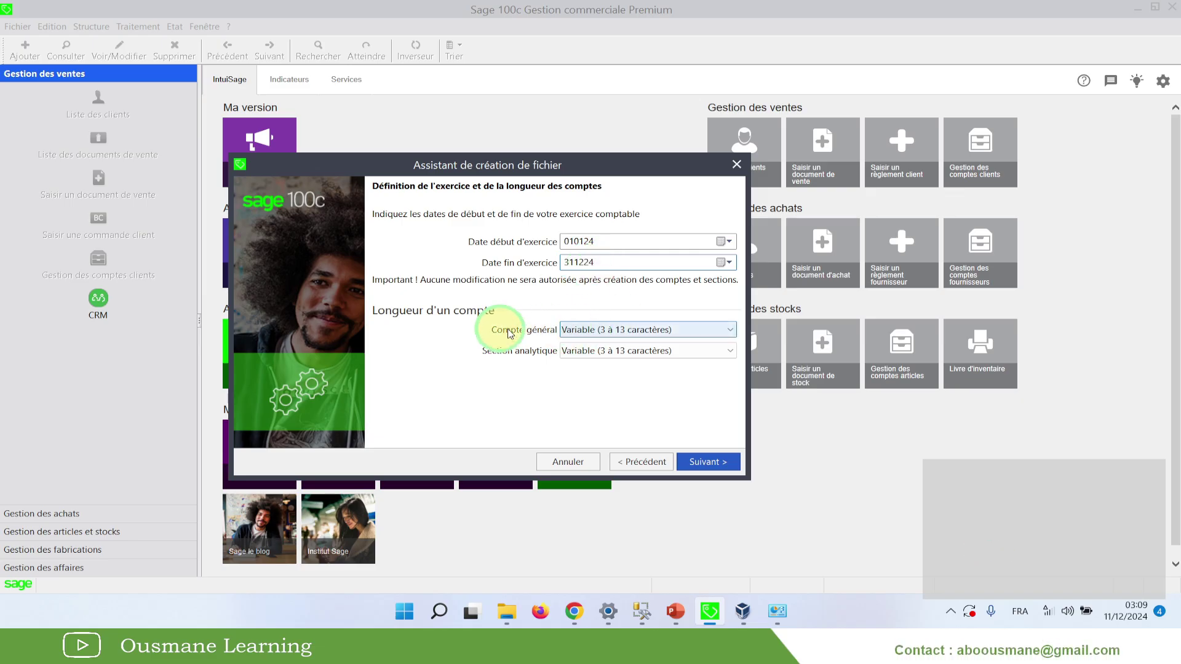
Keep general account length at Variable (3 à 13 caractères) after briefly trying 5 caractères, and continue
{"action": "left_click_drag", "start_coordinate": [495, 166], "coordinate": [504, 146]}
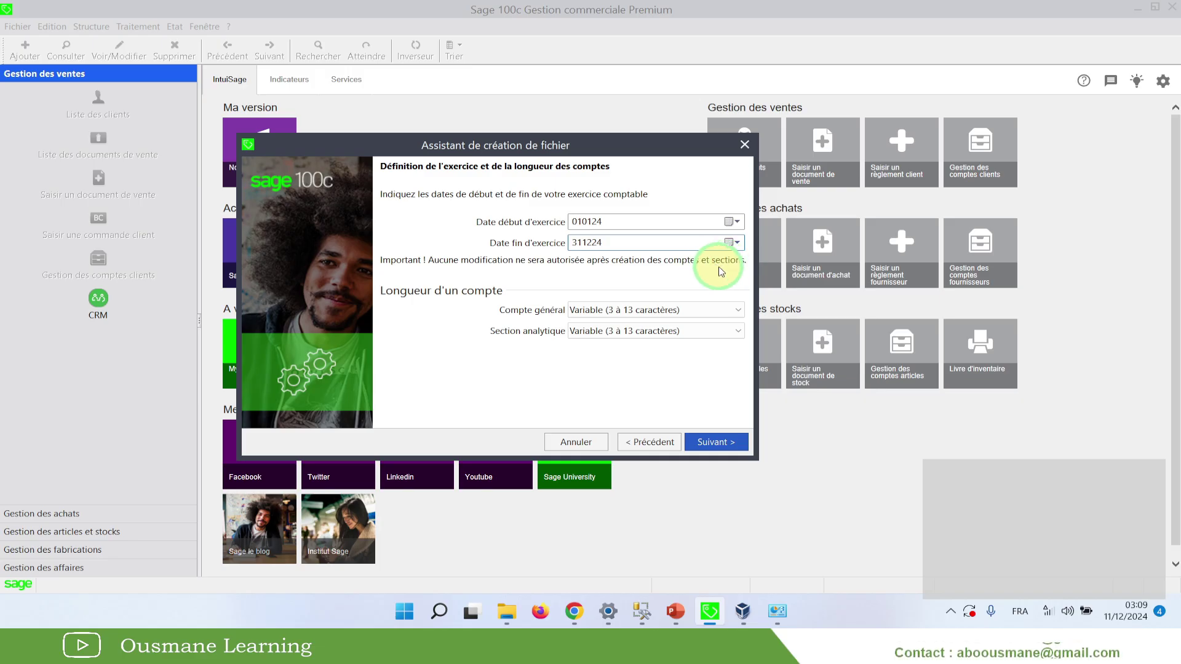
{"action": "left_click_drag", "start_coordinate": [533, 154], "coordinate": [545, 137]}
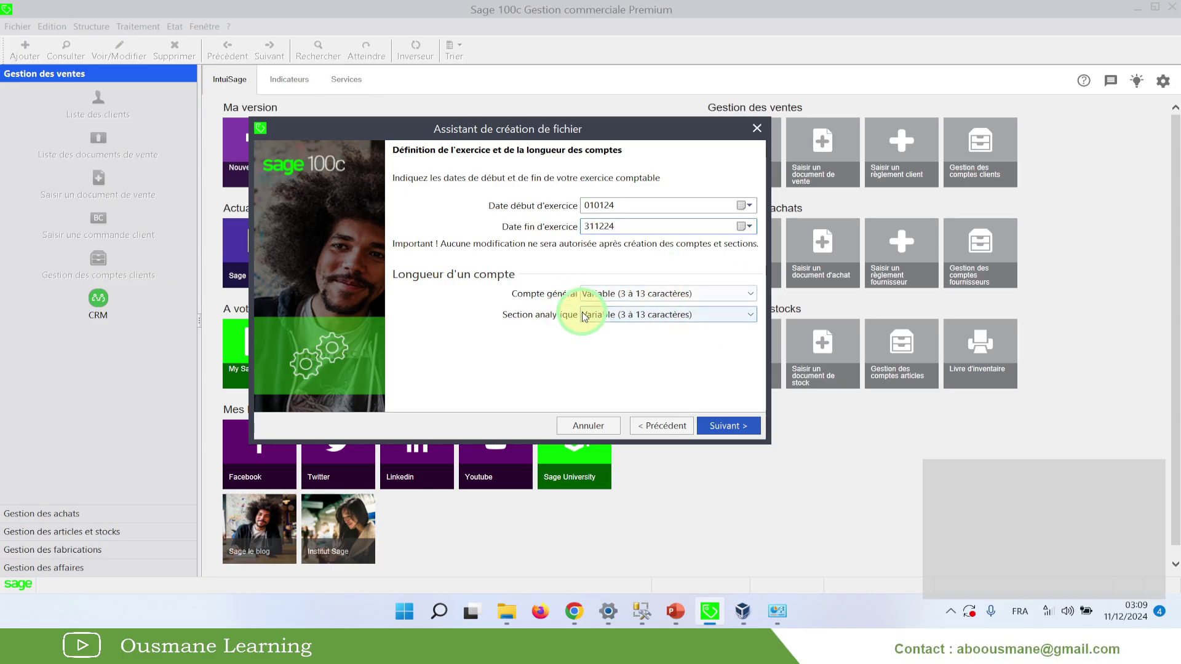
{"action": "left_click", "coordinate": [601, 295]}
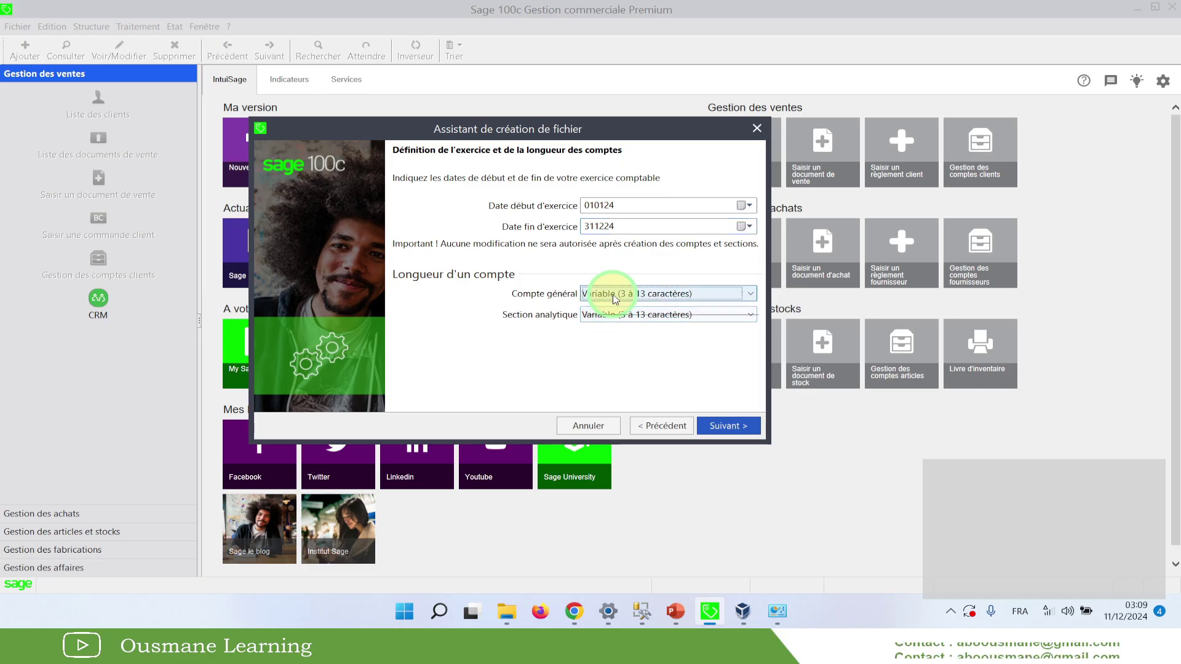
{"action": "left_click", "coordinate": [605, 348]}
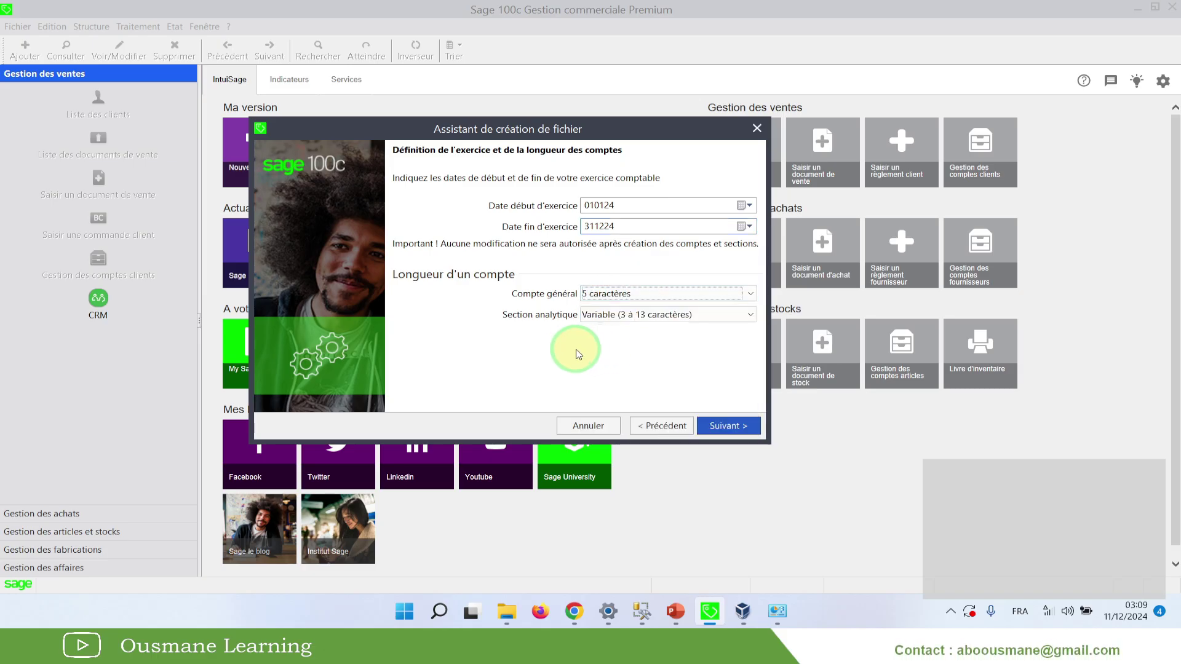
{"action": "left_click", "coordinate": [590, 300]}
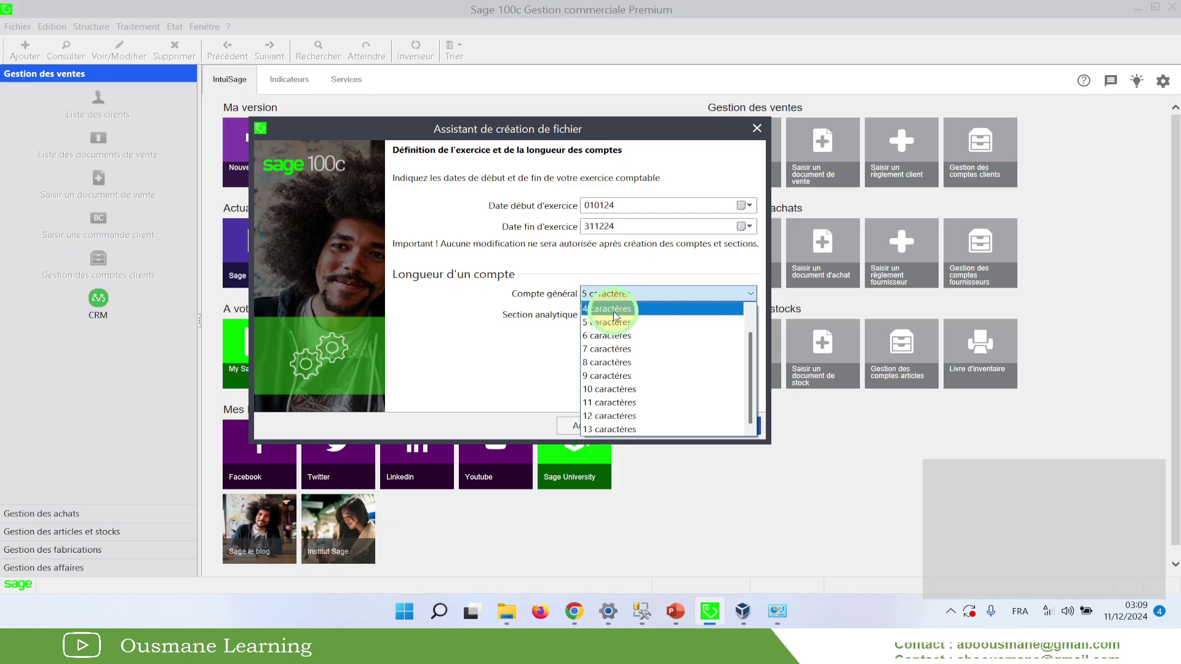
{"action": "scroll", "coordinate": [603, 388], "scroll_direction": "down", "scroll_amount": 1}
{"action": "scroll", "coordinate": [603, 389], "scroll_direction": "up", "scroll_amount": 1}
{"action": "left_click", "coordinate": [617, 308]}
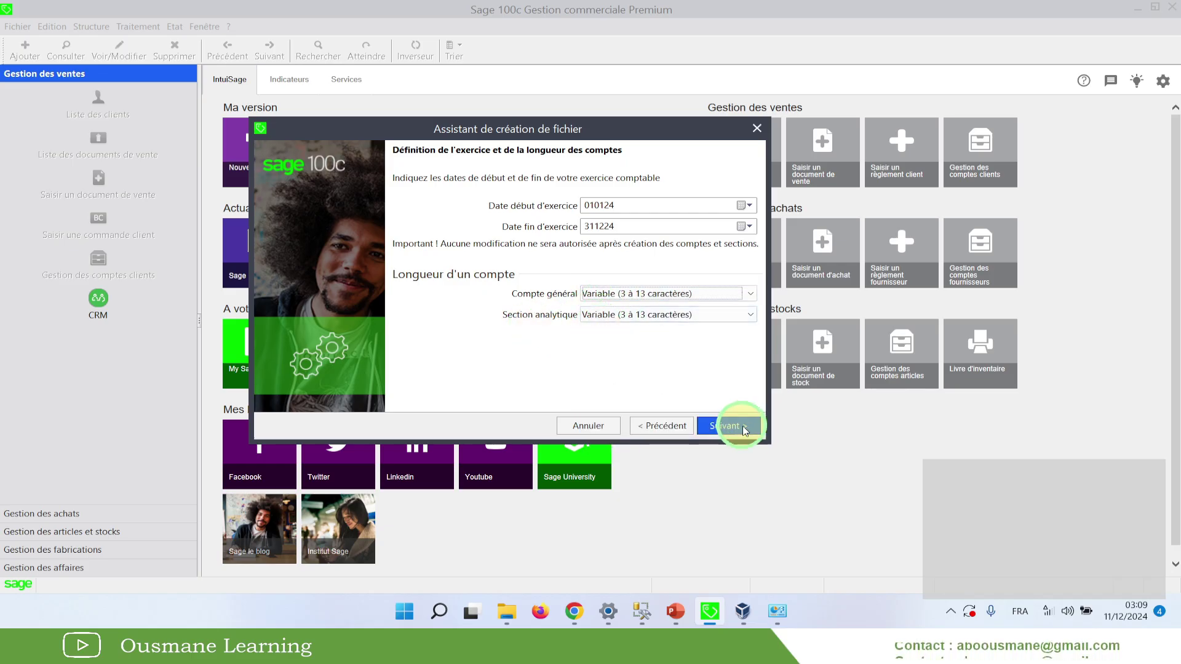
{"action": "left_click", "coordinate": [723, 424]}
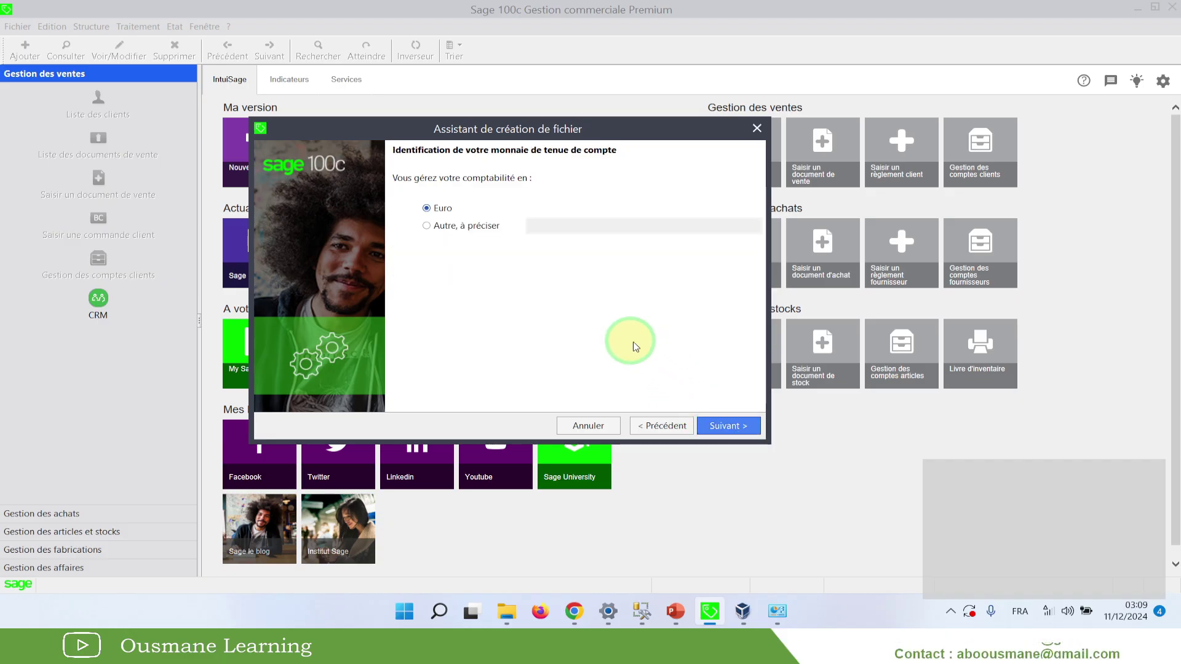
Choose 'Autre, à préciser' with FCFA as the accounting currency and continue
{"action": "left_click_drag", "start_coordinate": [498, 138], "coordinate": [511, 193]}
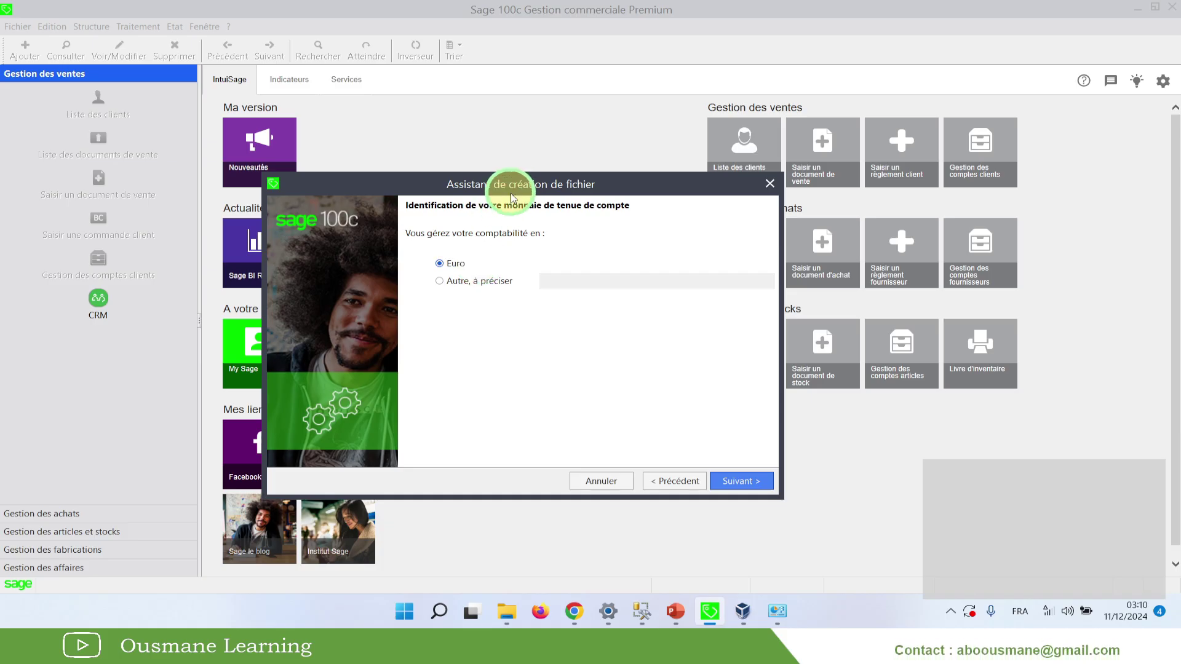
{"action": "left_click_drag", "start_coordinate": [509, 184], "coordinate": [494, 143]}
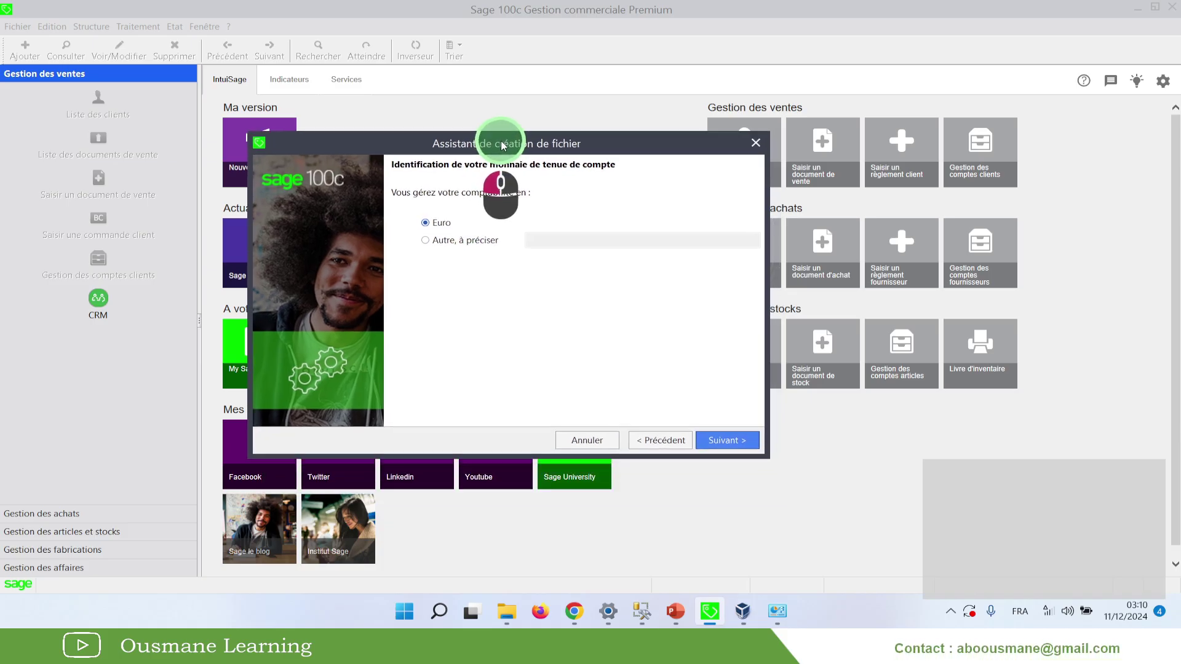
{"action": "left_click", "coordinate": [443, 241]}
{"action": "left_click", "coordinate": [581, 243]}
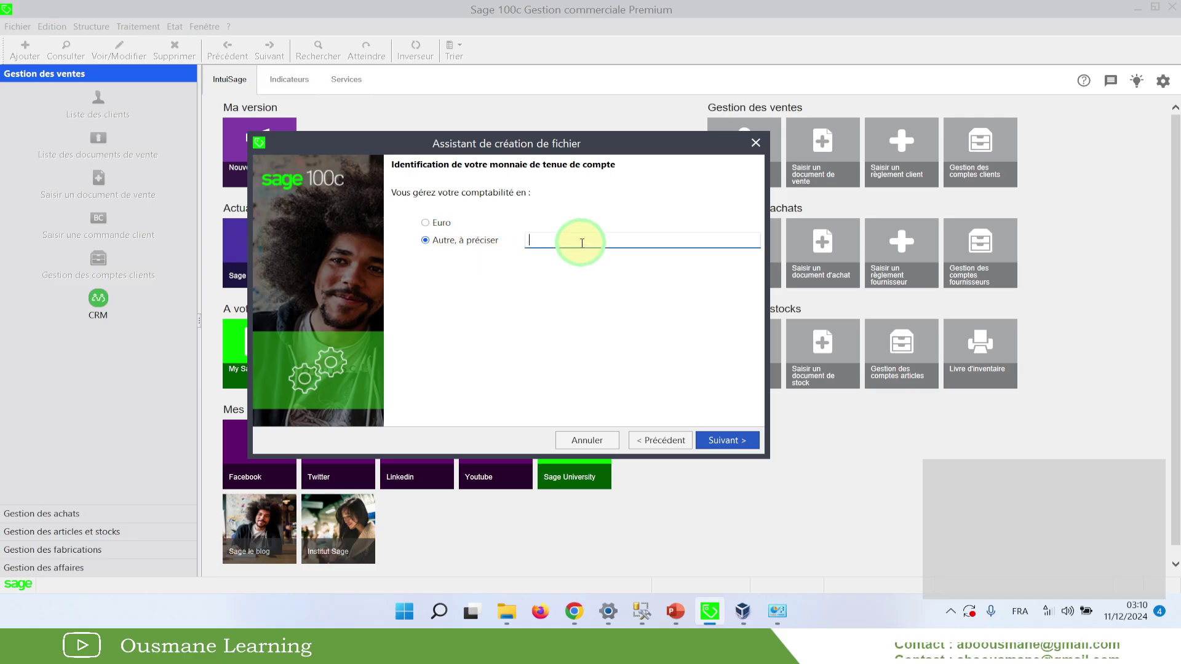
{"action": "type", "text": "FCFA"}
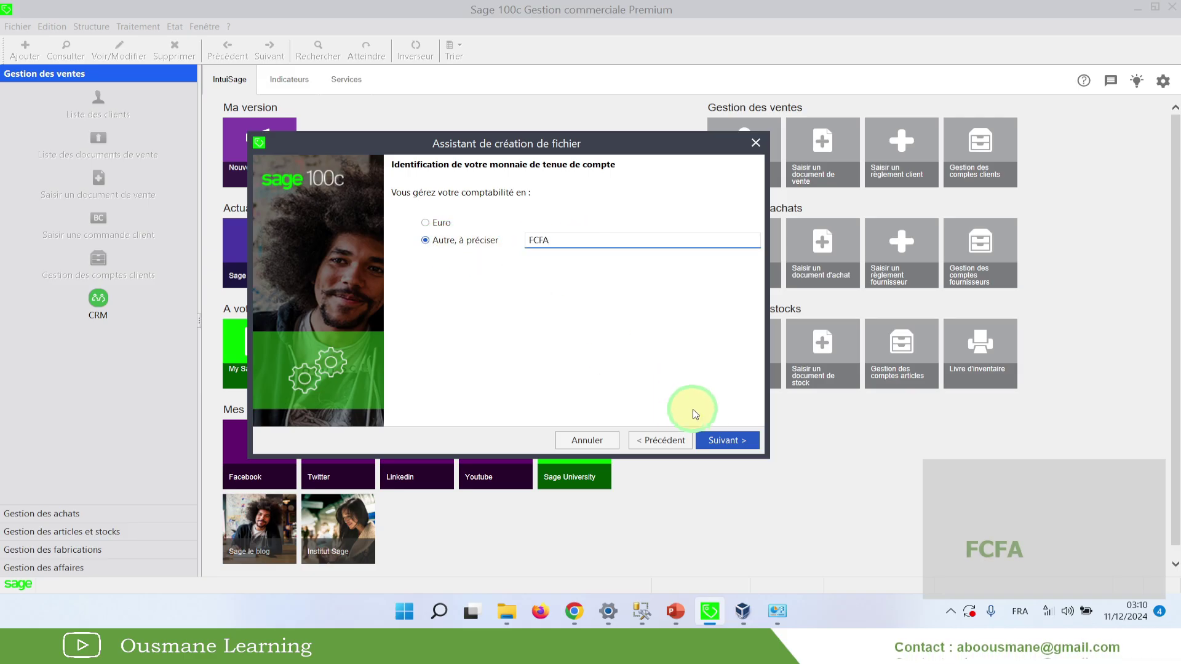
{"action": "left_click", "coordinate": [737, 443]}
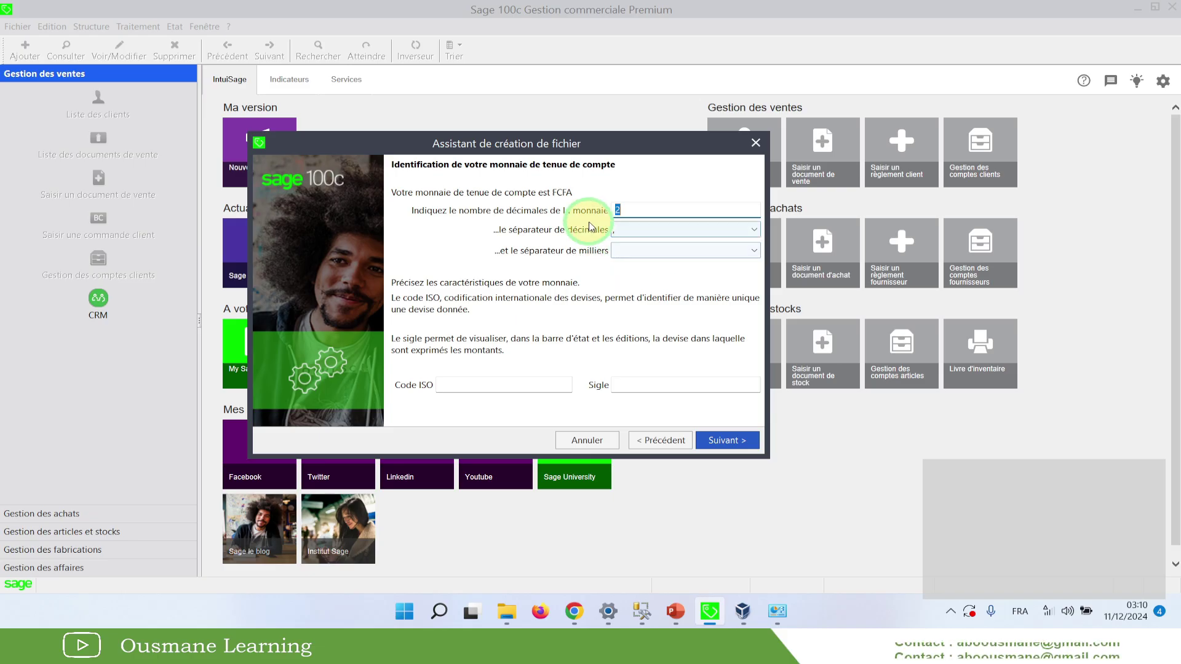
Give FCFA 0 decimals and a blank thousands separator, then go to the Code ISO field
{"action": "key", "text": "BackSpace"}
{"action": "type", "text": "0"}
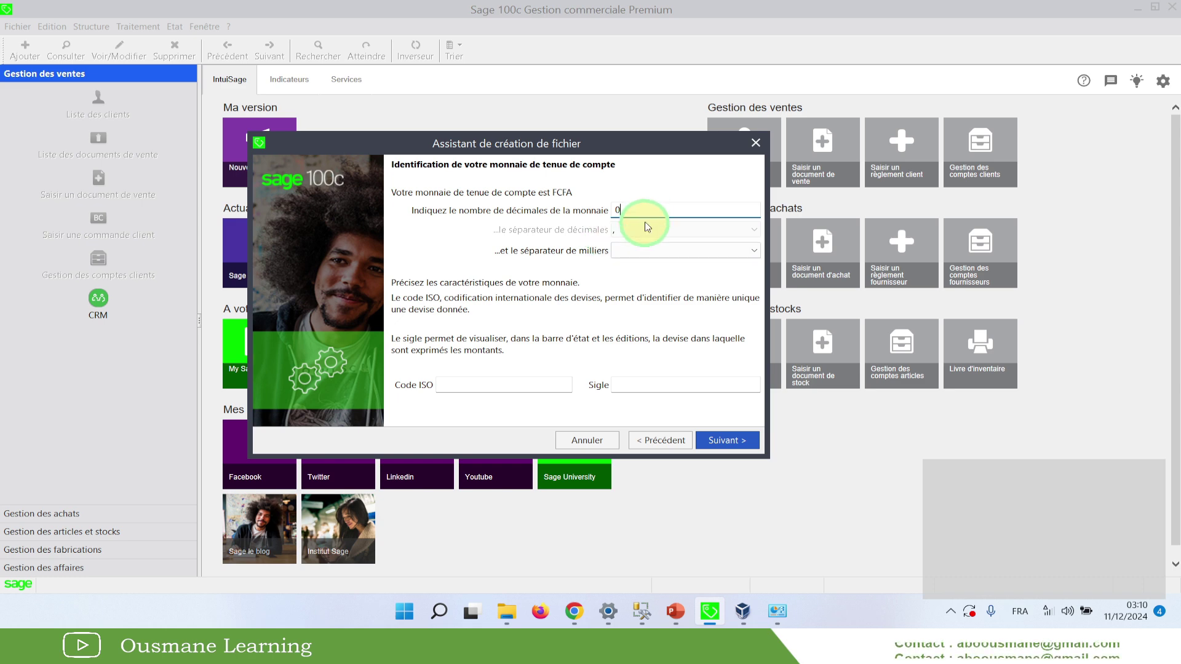
{"action": "left_click", "coordinate": [647, 250]}
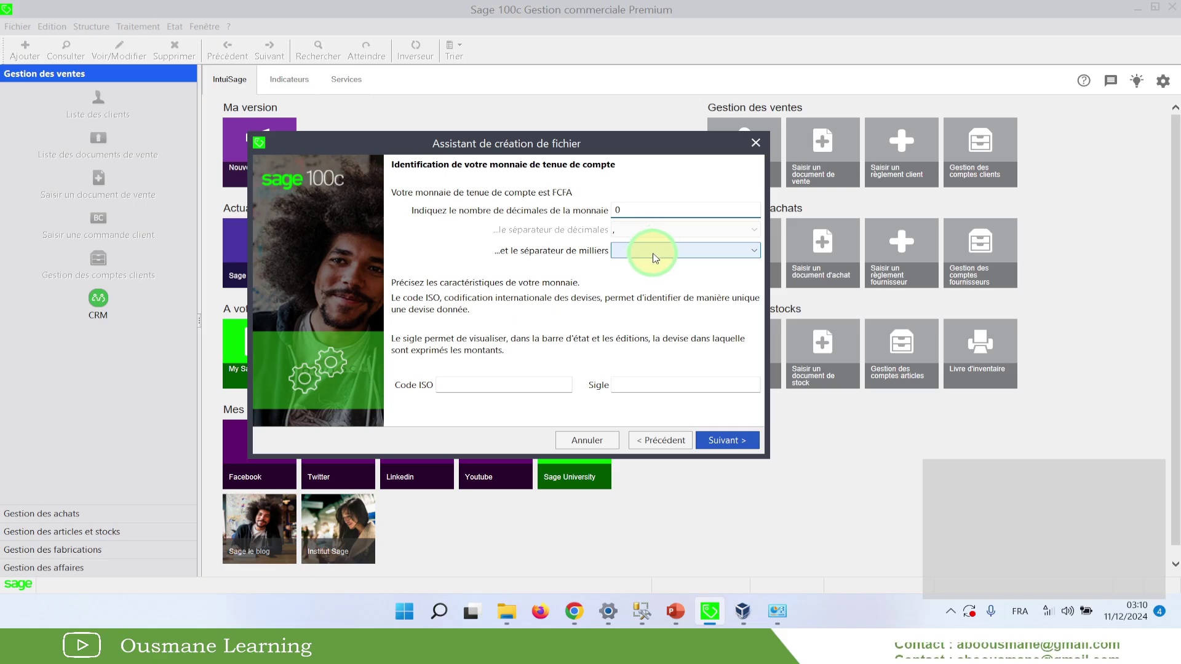
{"action": "left_click", "coordinate": [655, 247]}
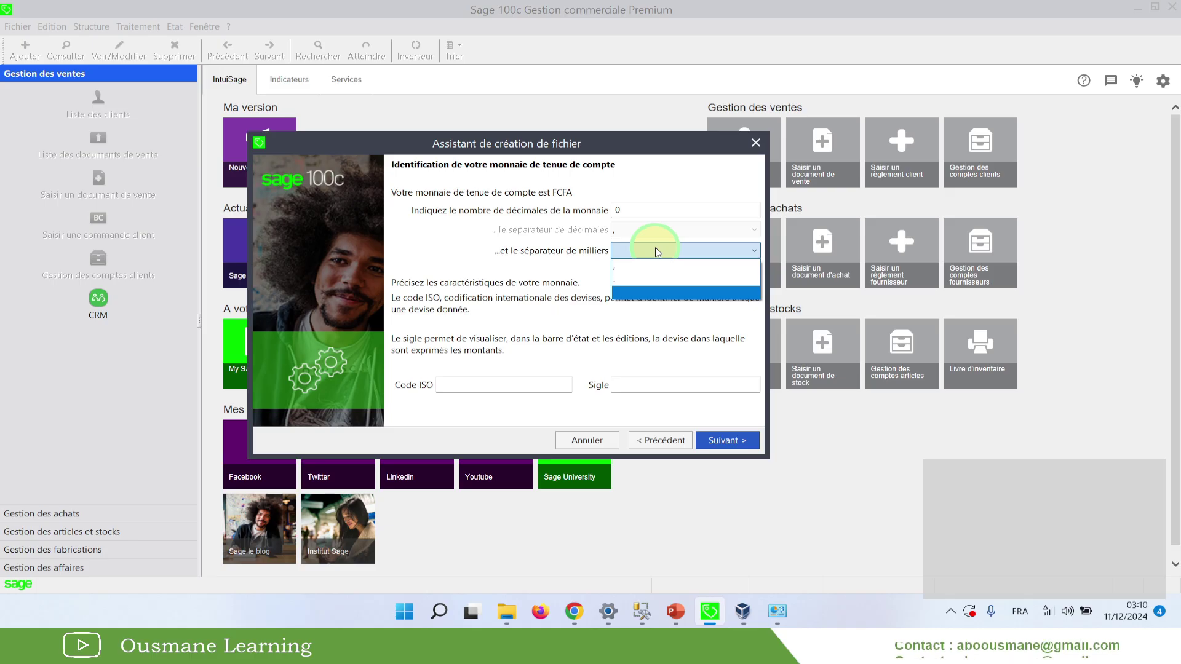
{"action": "left_click", "coordinate": [634, 291]}
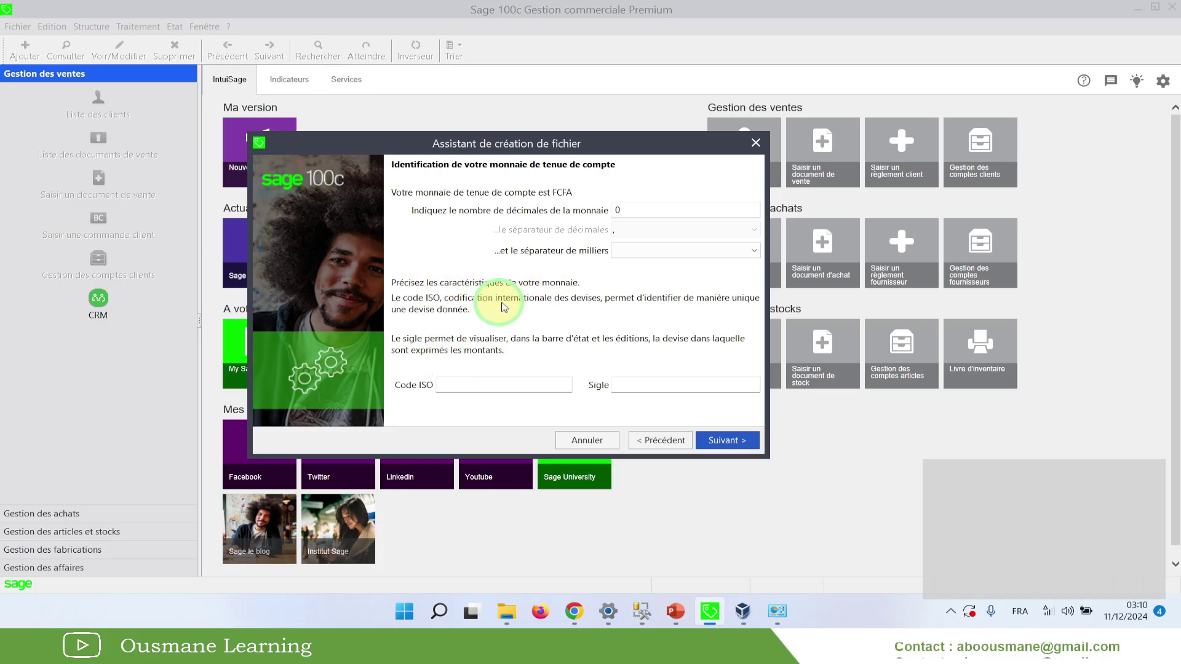
{"action": "left_click", "coordinate": [434, 386]}
{"action": "left_click", "coordinate": [460, 380]}
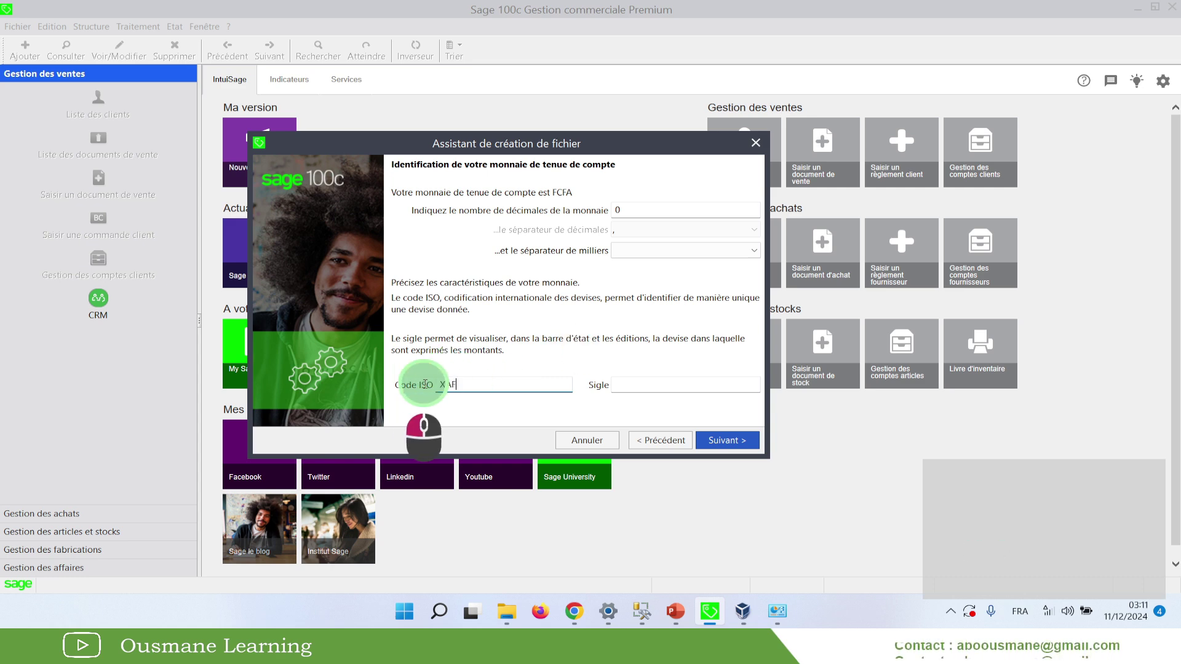
Correct the Code ISO to XAF
{"action": "double_click", "coordinate": [439, 382]}
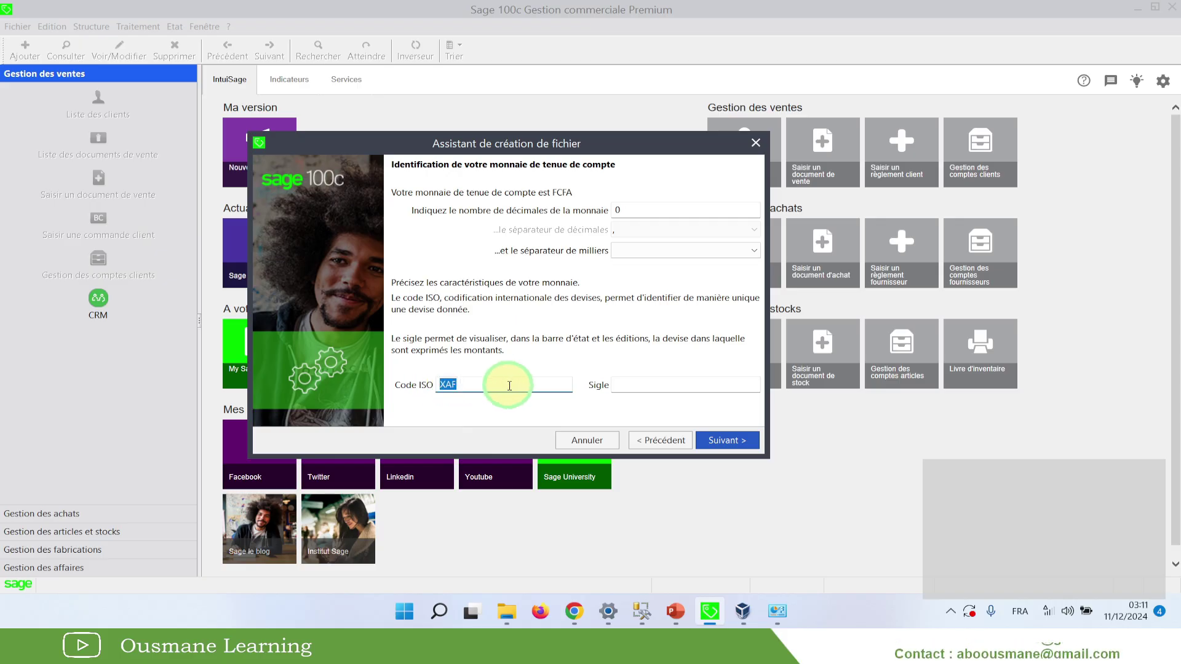
{"action": "left_click", "coordinate": [448, 383]}
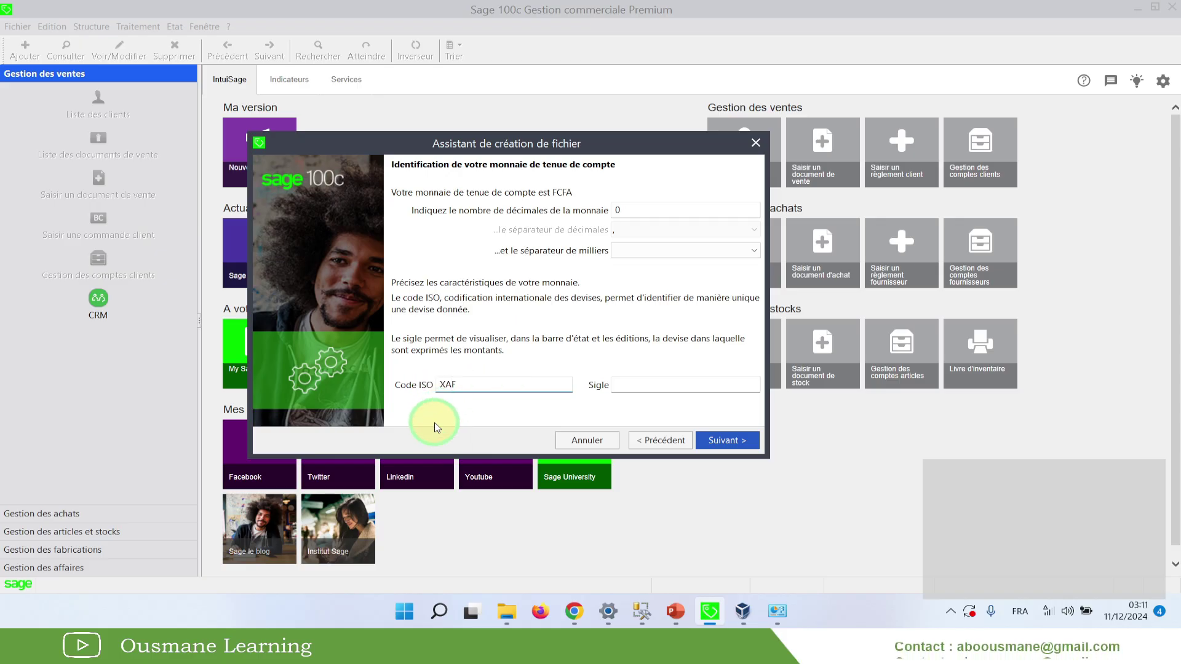
{"action": "key", "text": "BackSpace"}
{"action": "type", "text": "A"}
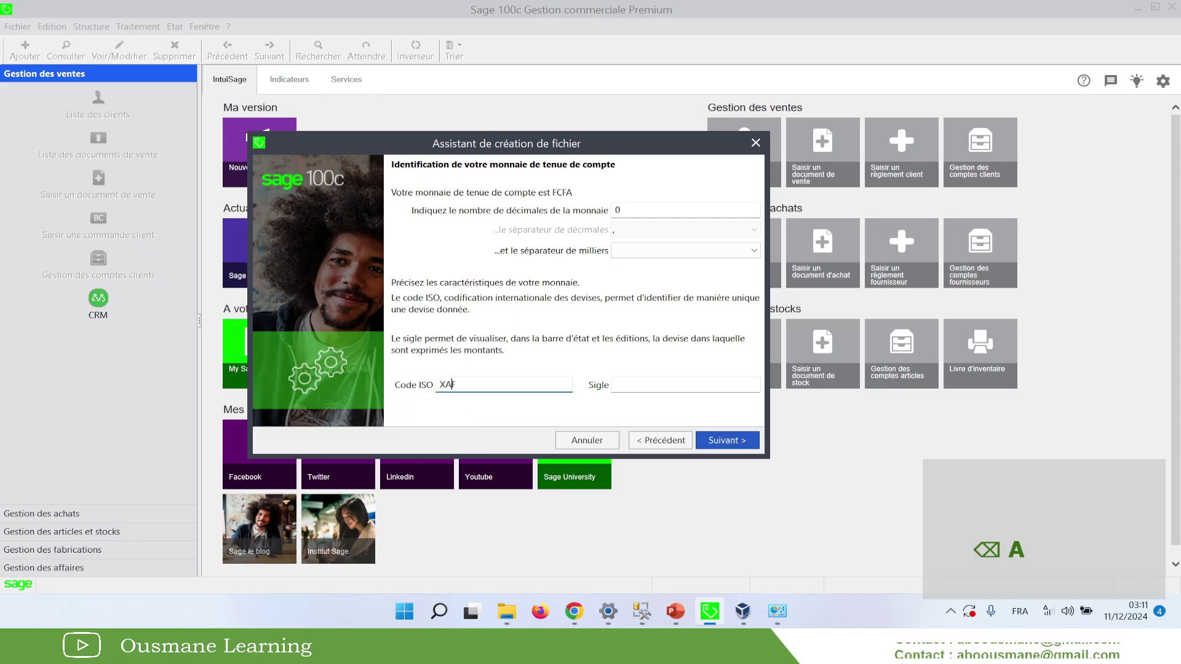
Set the currency Sigle to FCFA and accept the currency settings
{"action": "left_click", "coordinate": [656, 386]}
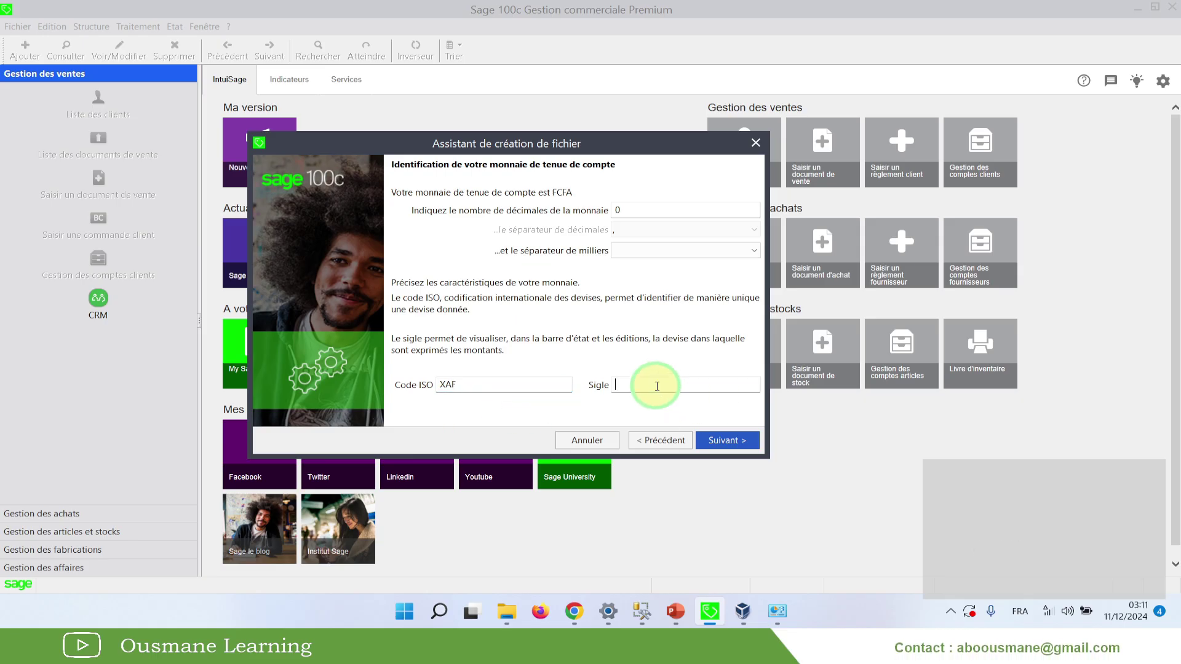
{"action": "type", "text": "FCFA"}
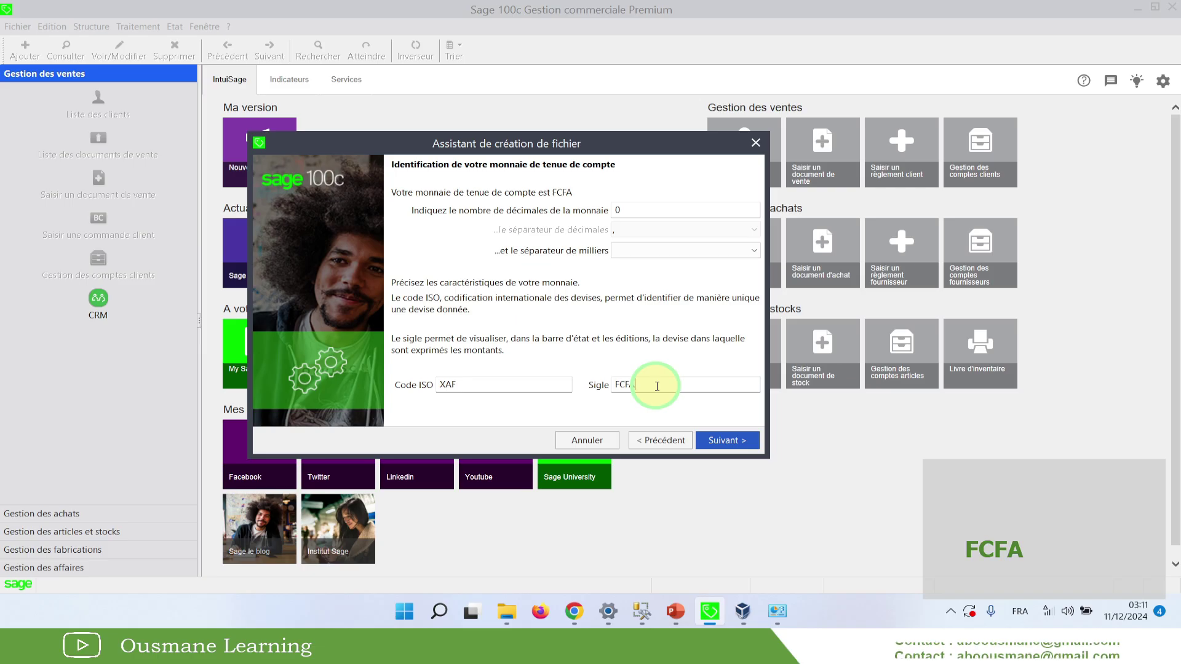
{"action": "left_click_drag", "start_coordinate": [657, 387], "coordinate": [553, 434]}
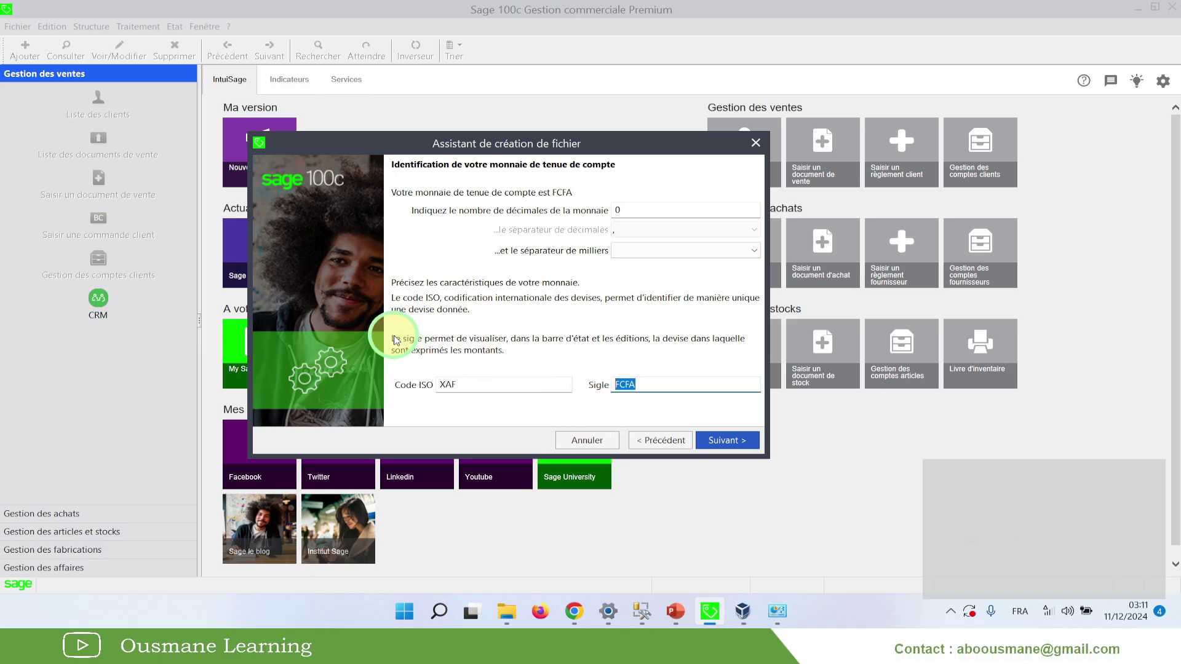
{"action": "left_click_drag", "start_coordinate": [408, 336], "coordinate": [669, 348]}
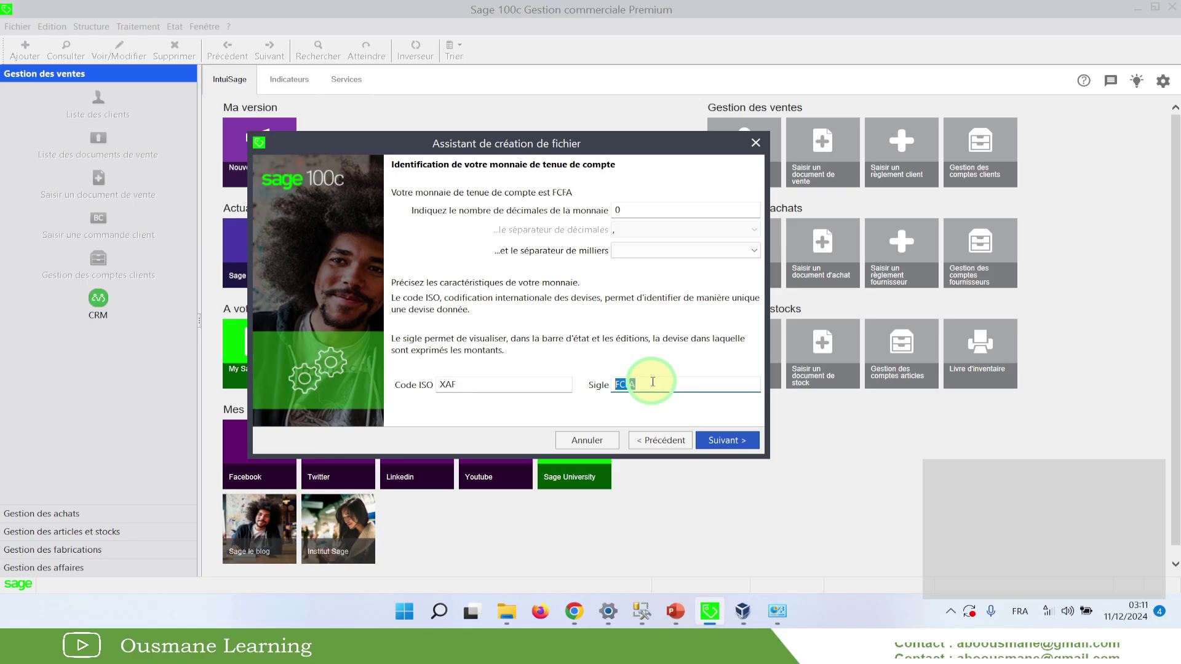
{"action": "key", "text": "ctrl+alt+e"}
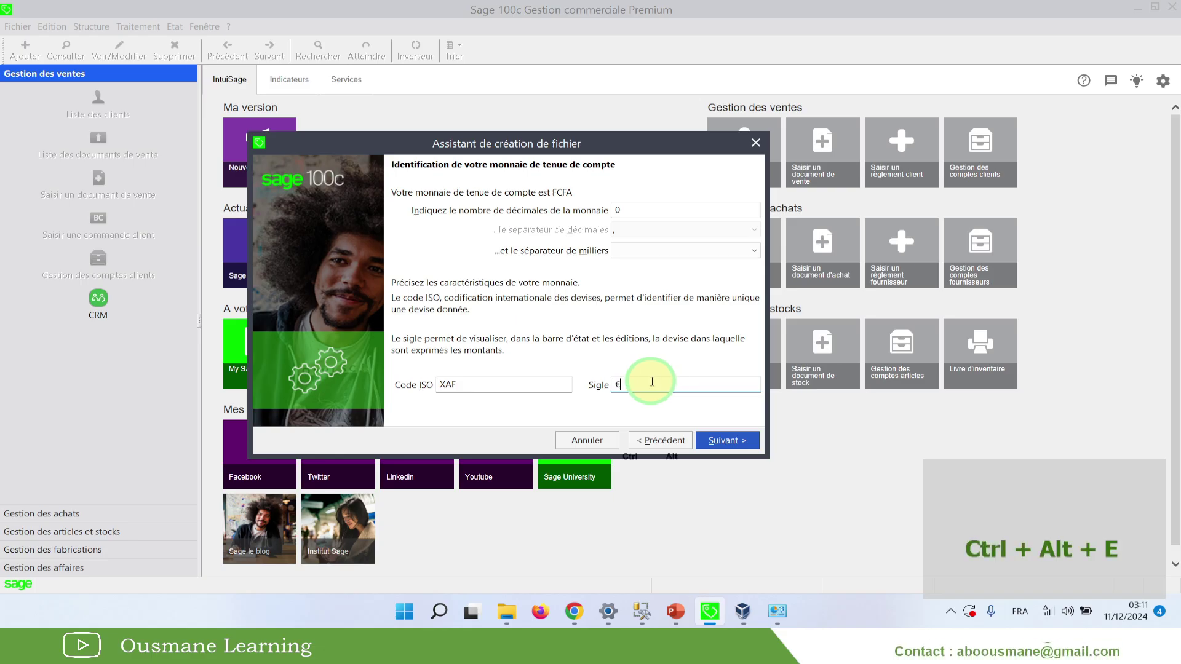
{"action": "left_click_drag", "start_coordinate": [647, 381], "coordinate": [615, 380]}
{"action": "left_click", "coordinate": [659, 383]}
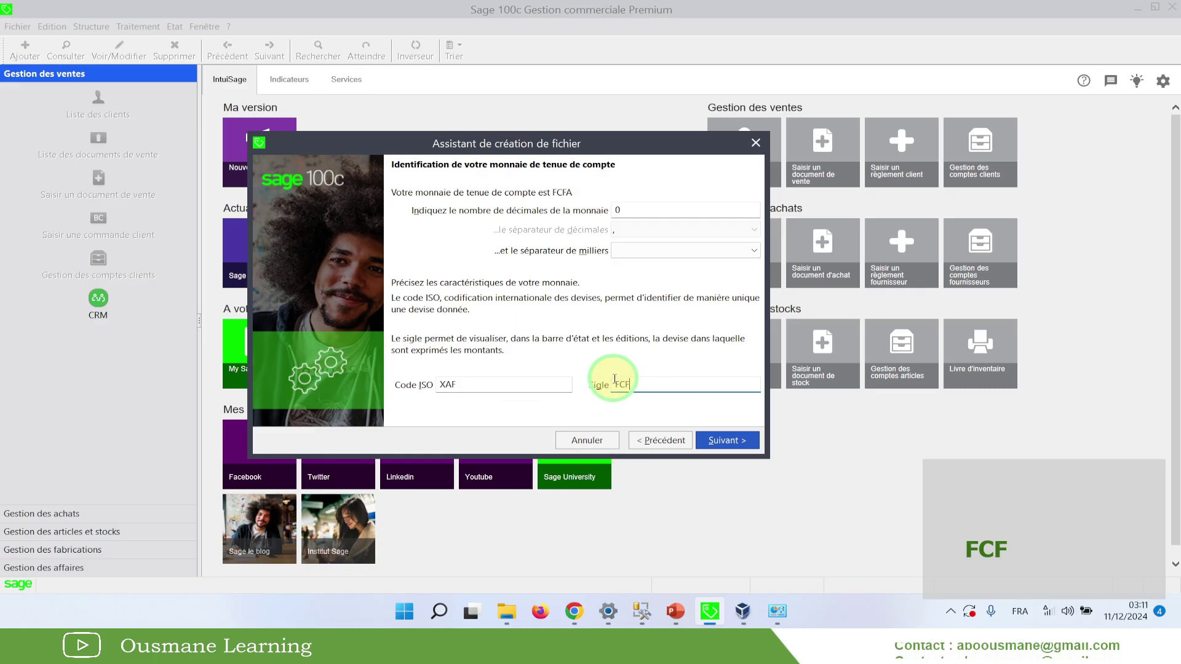
{"action": "left_click", "coordinate": [719, 441]}
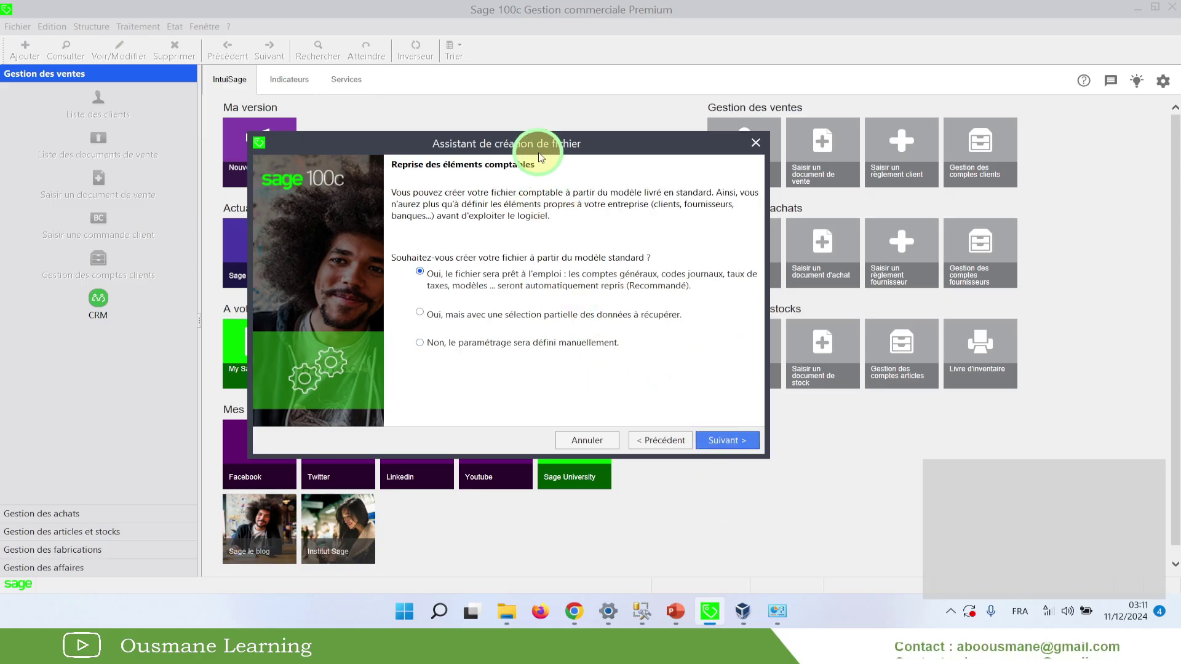
Select 'Non, le paramétrage sera défini manuellement' for accounting elements and continue
{"action": "left_click_drag", "start_coordinate": [529, 150], "coordinate": [578, 157]}
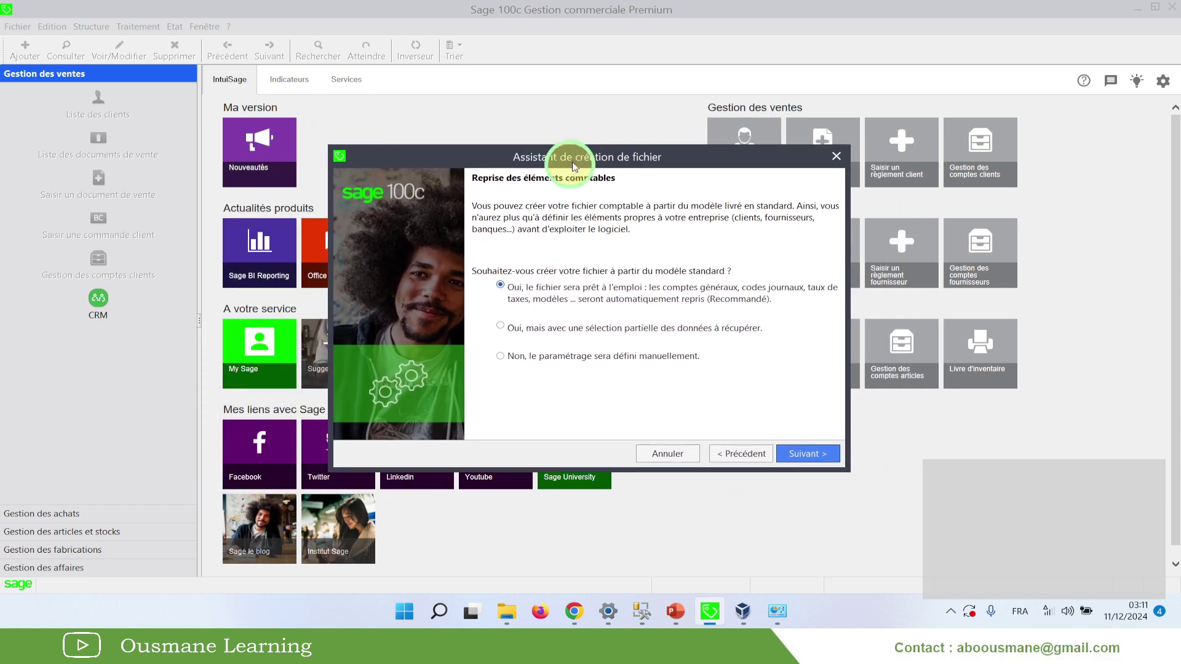
{"action": "left_click", "coordinate": [518, 359]}
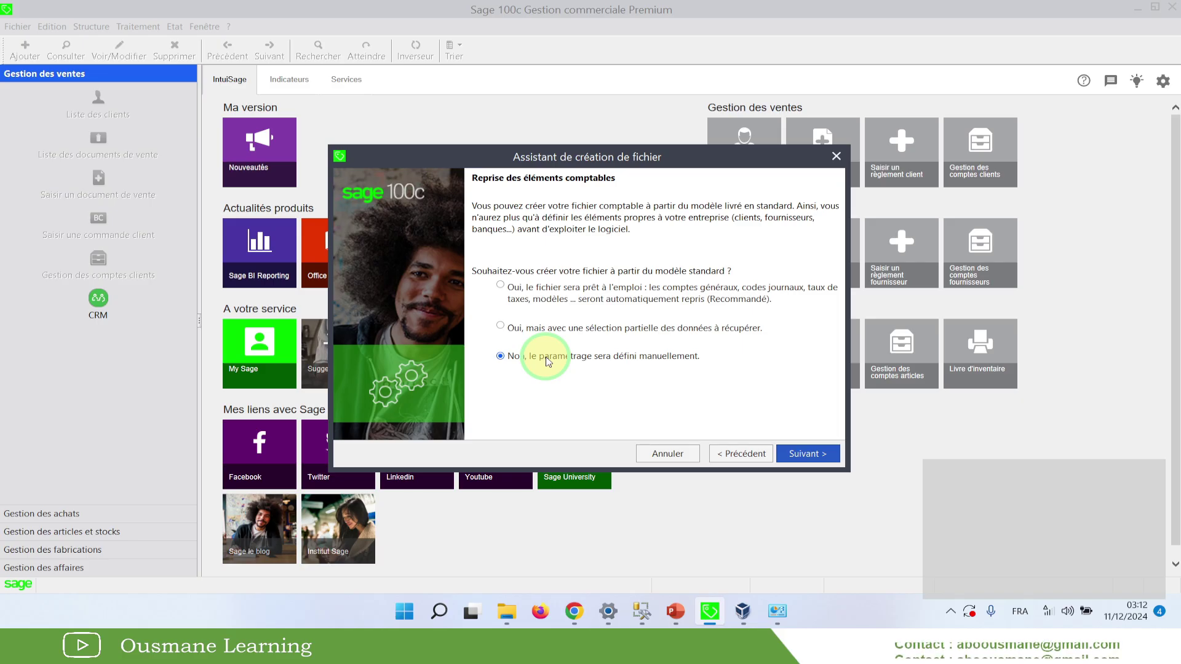
{"action": "left_click", "coordinate": [799, 460]}
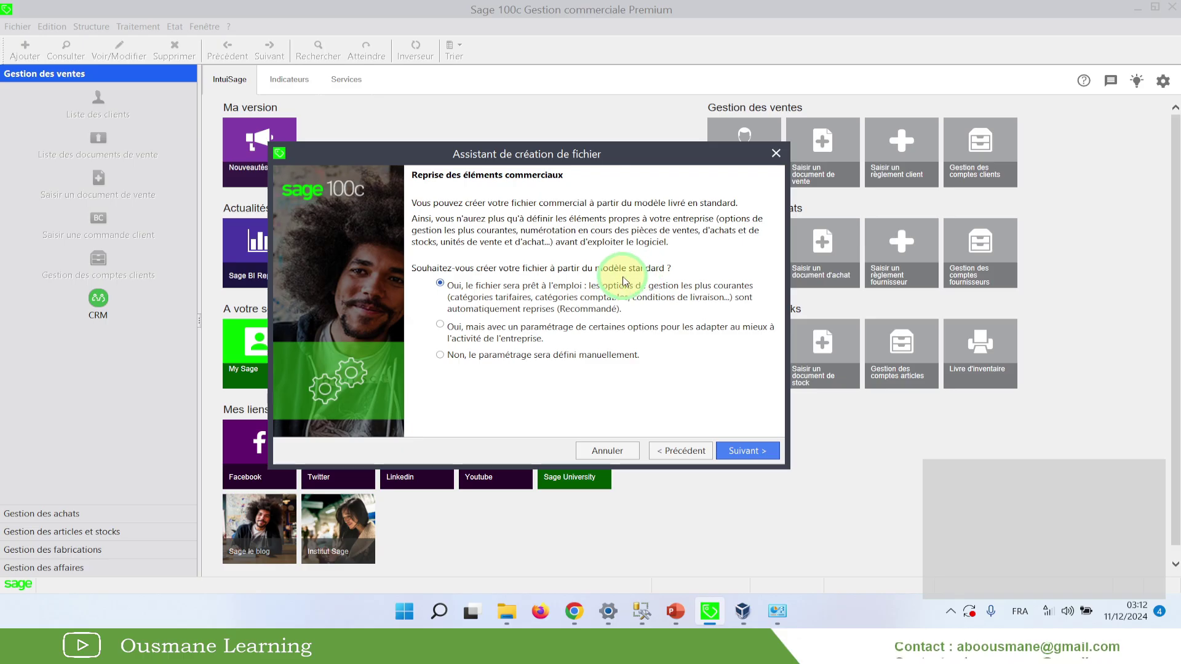
Choose 'Non, le paramétrage sera défini manuellement' for the commercial elements and continue
{"action": "left_click", "coordinate": [465, 360]}
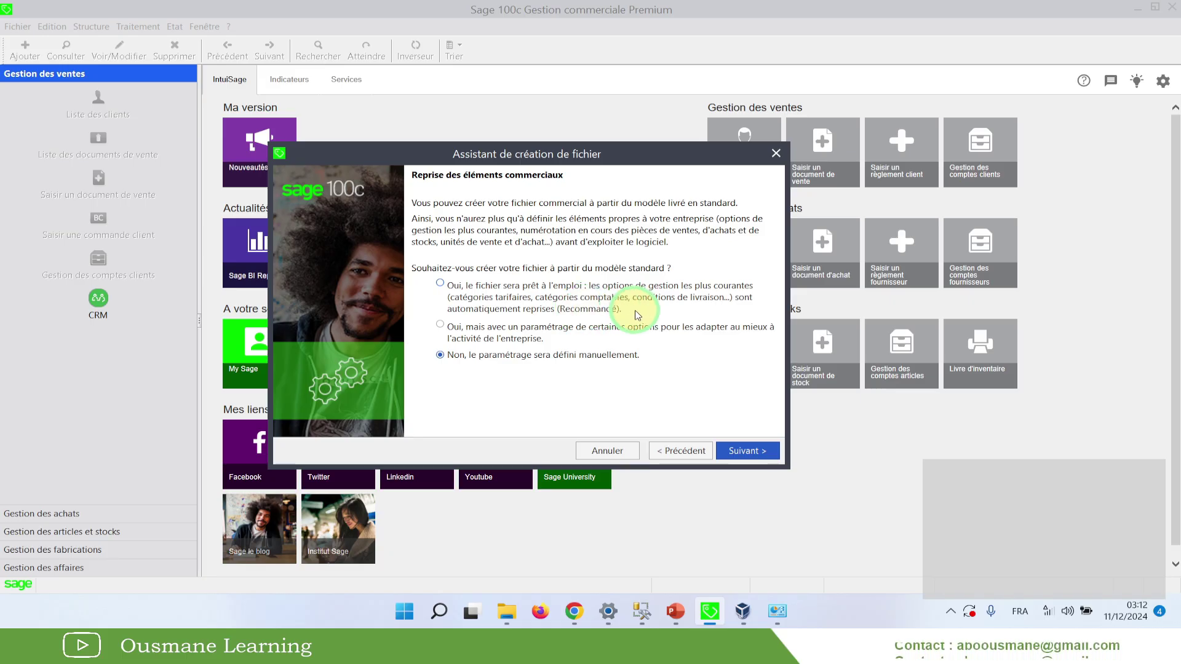
{"action": "left_click", "coordinate": [753, 450]}
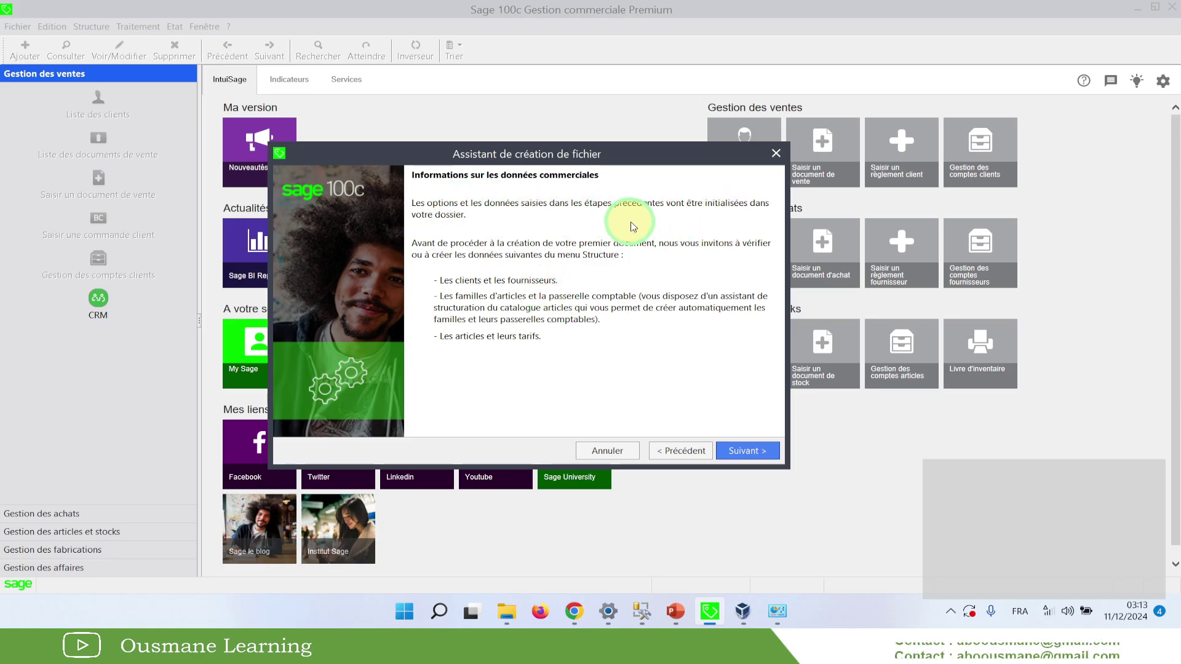
Move past the commercial data summary to the accounting file creation page
{"action": "left_click", "coordinate": [733, 453]}
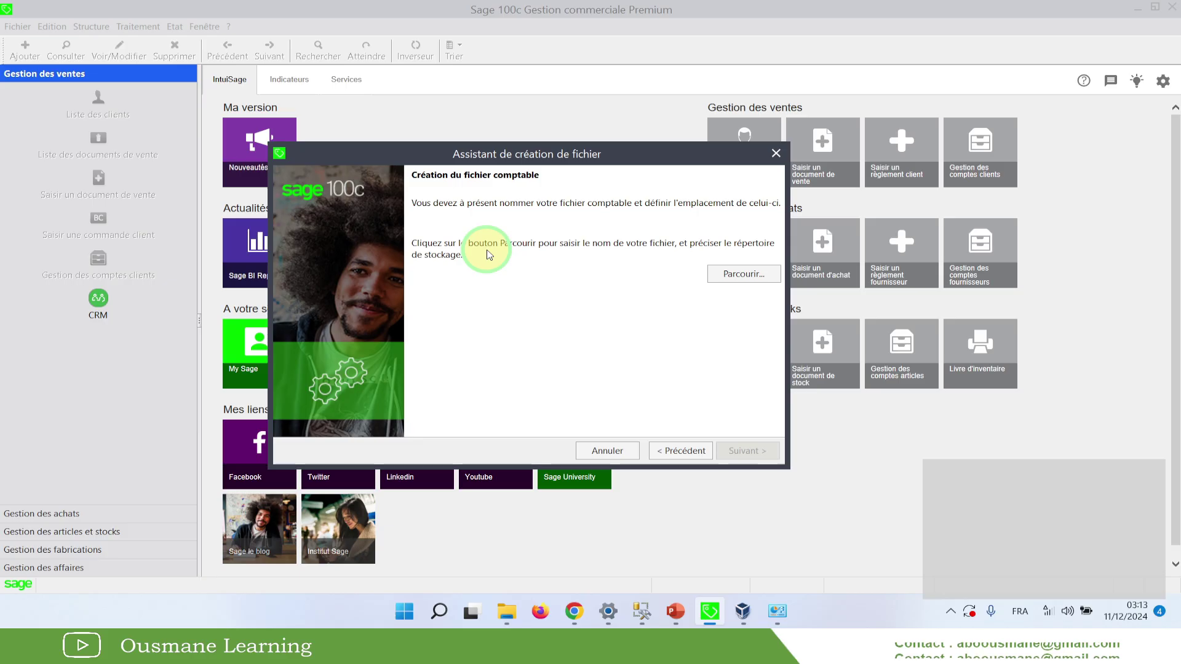
Create and open a FORMATION GESCOM 100C folder on the desktop for the accounting file
{"action": "left_click", "coordinate": [506, 181]}
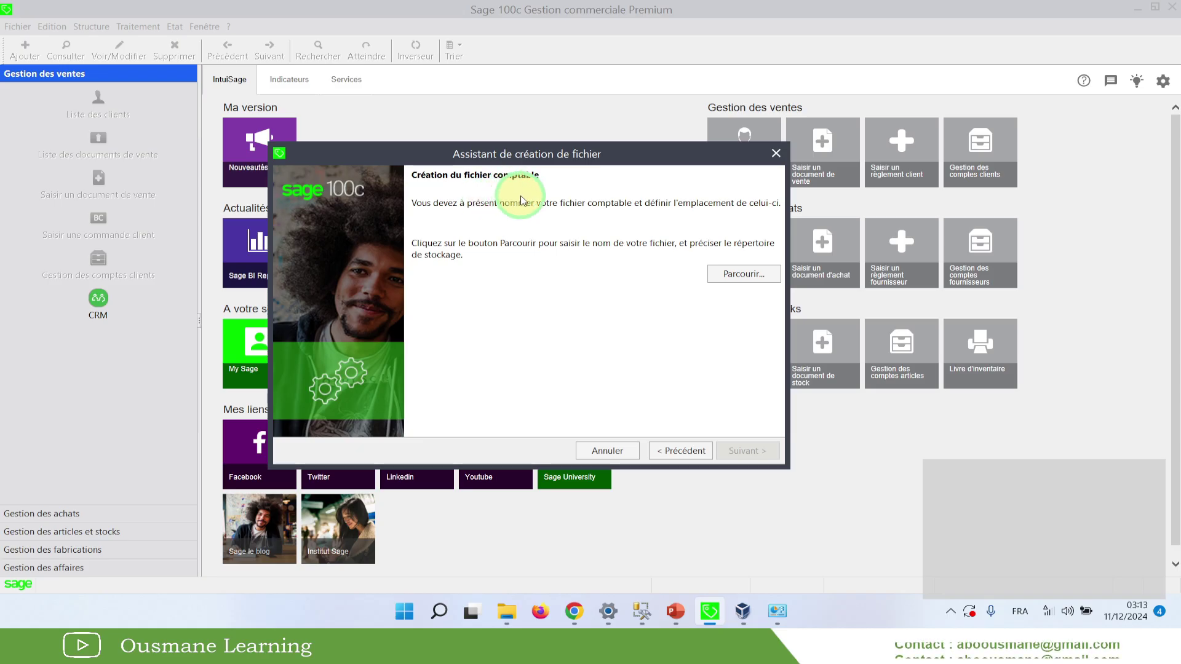
{"action": "left_click", "coordinate": [733, 273]}
{"action": "left_click", "coordinate": [731, 274]}
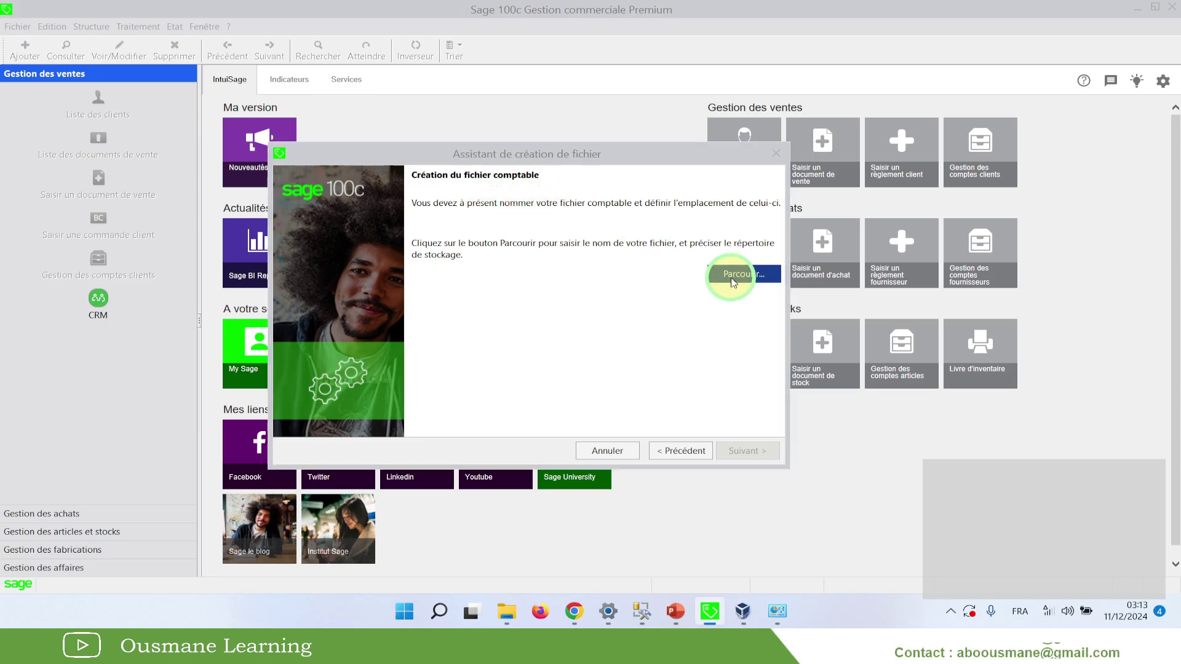
{"action": "left_click", "coordinate": [317, 206]}
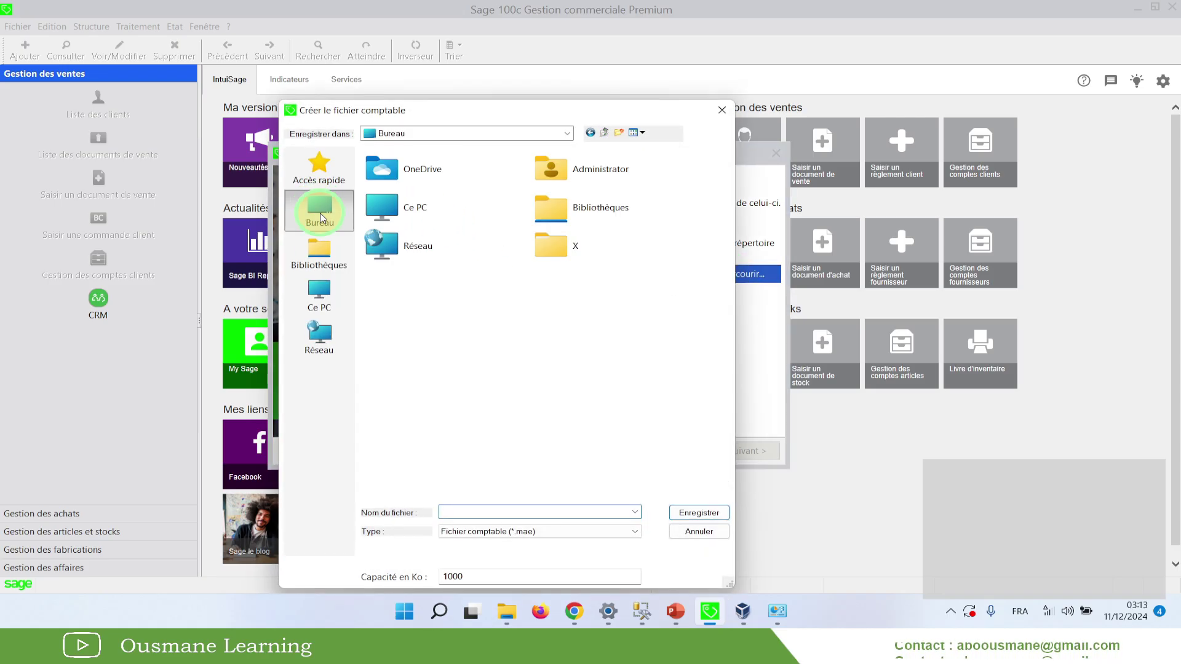
{"action": "left_click", "coordinate": [621, 134]}
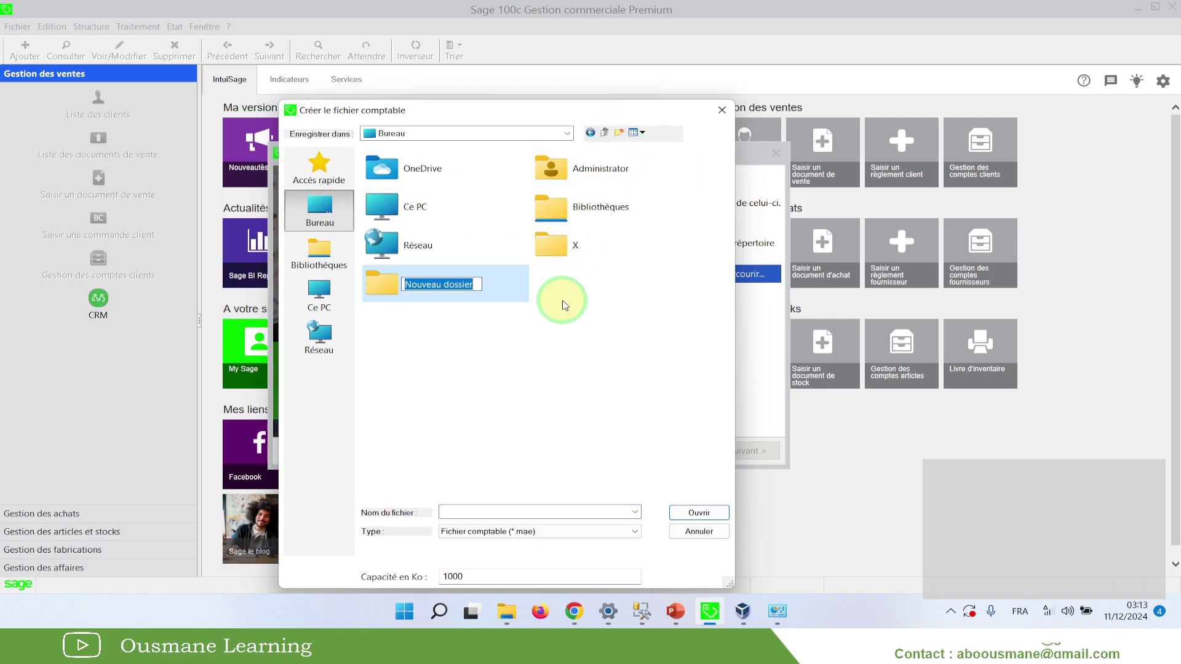
{"action": "type", "text": "FORMAT"}
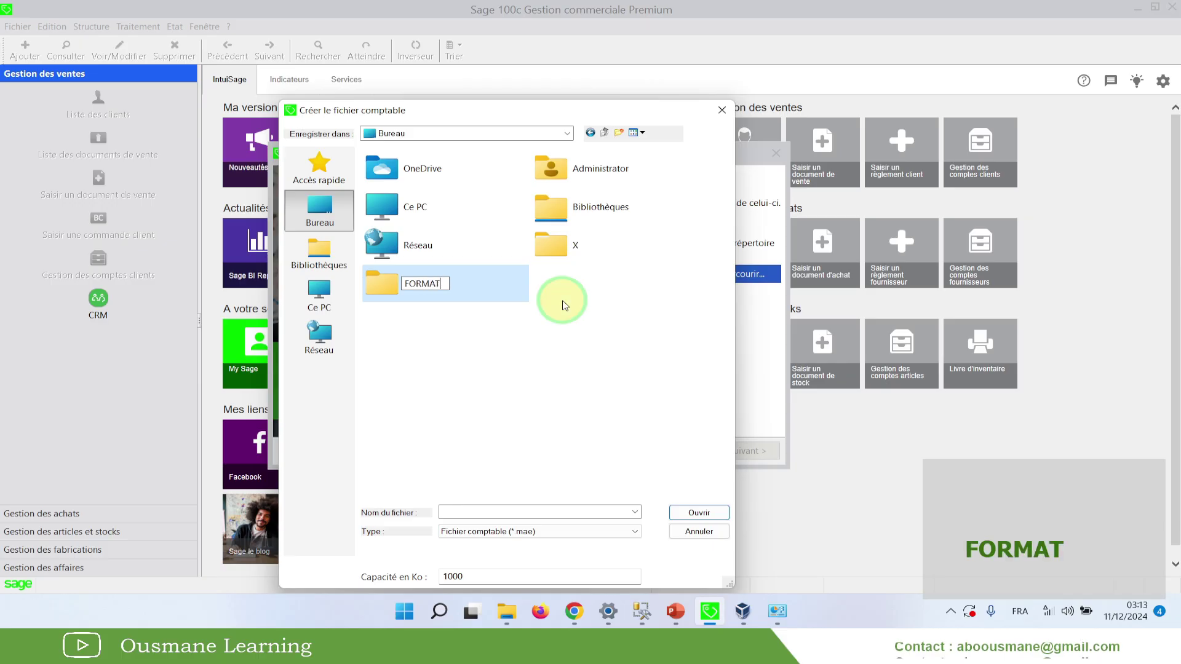
{"action": "type", "text": "ION GESCOM"}
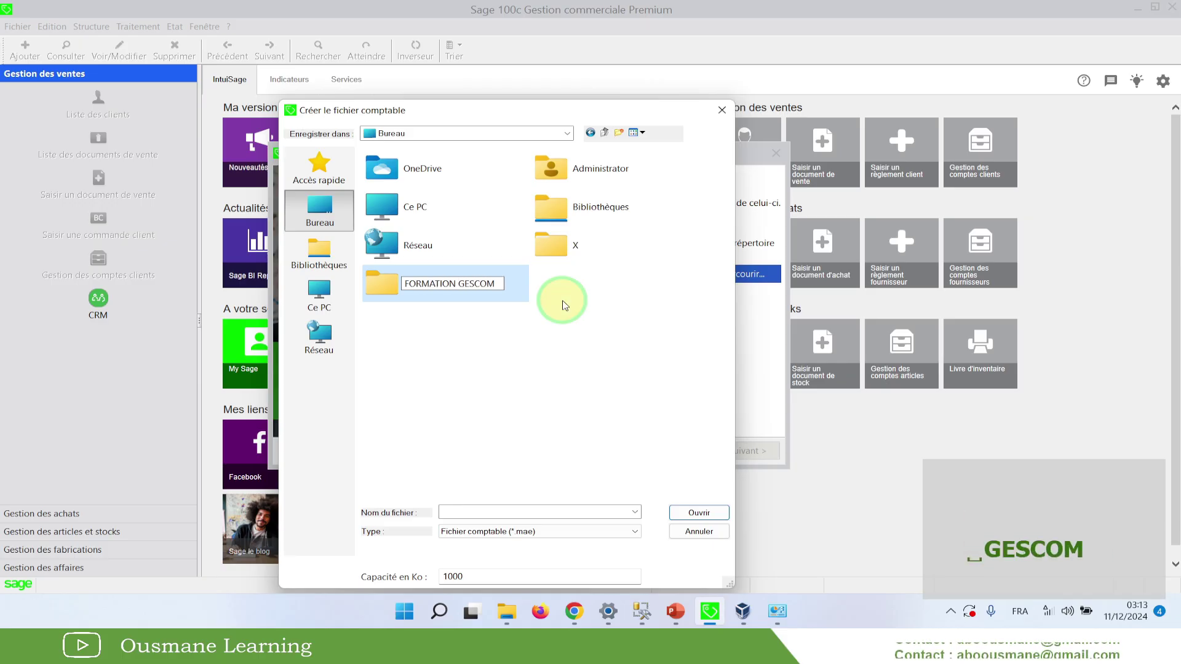
{"action": "type", "text": " 100C"}
{"action": "key", "text": "Return"}
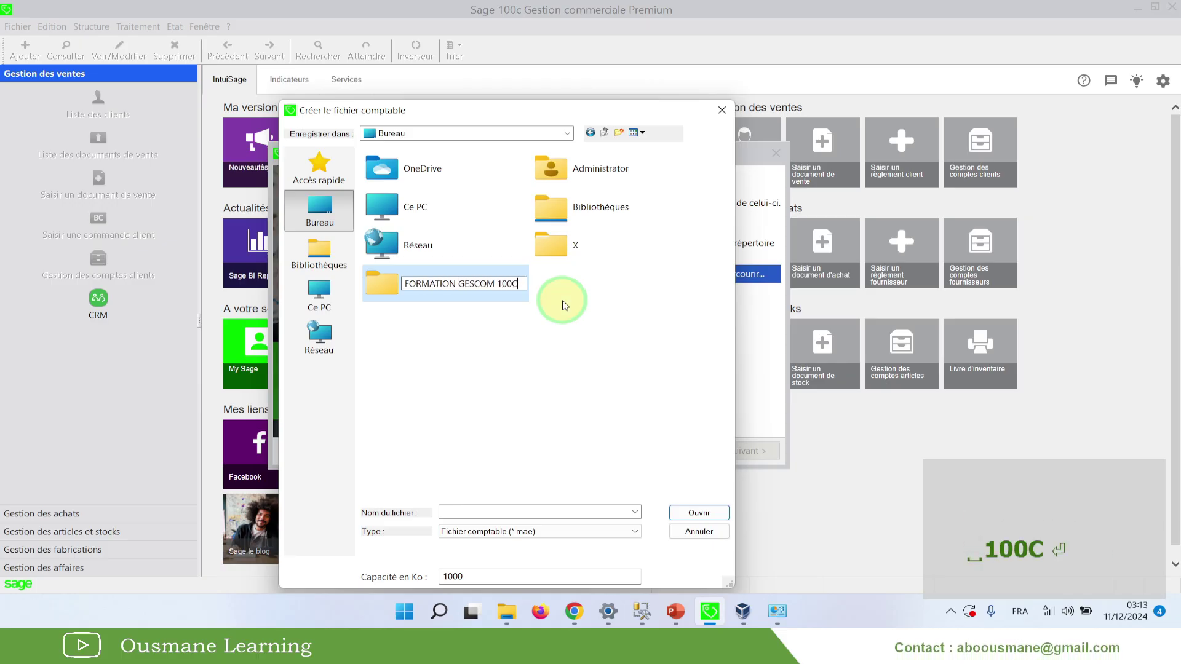
{"action": "double_click", "coordinate": [473, 289]}
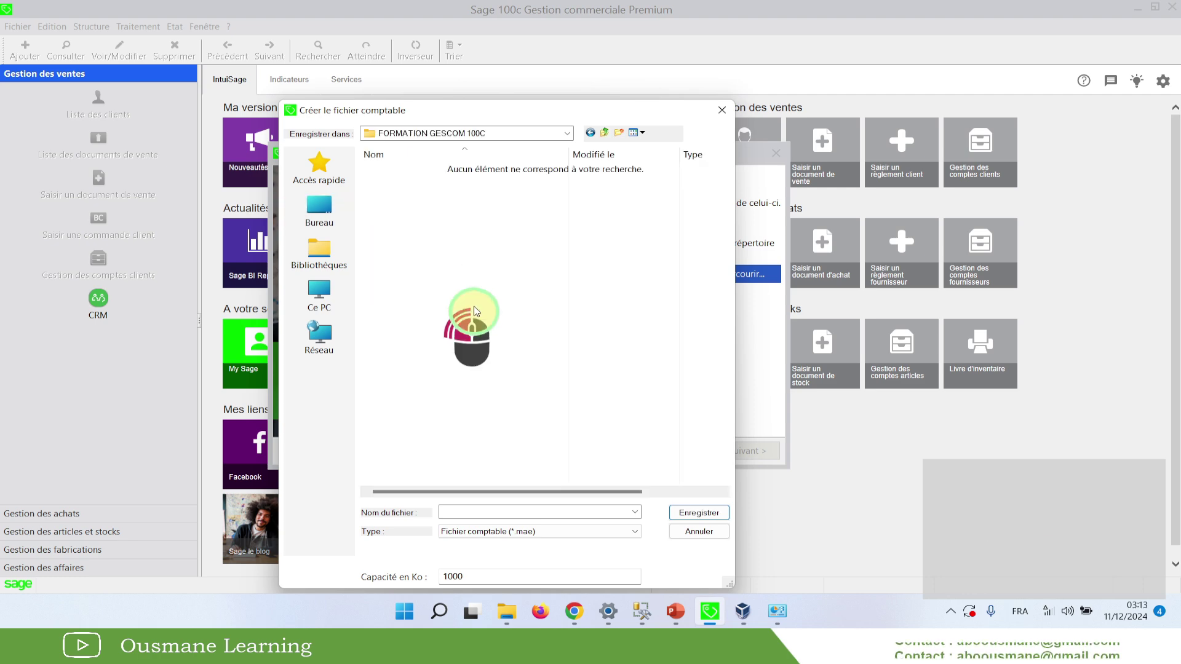
Save the accounting file in that folder as PROXIMA.mae
{"action": "left_click", "coordinate": [464, 511]}
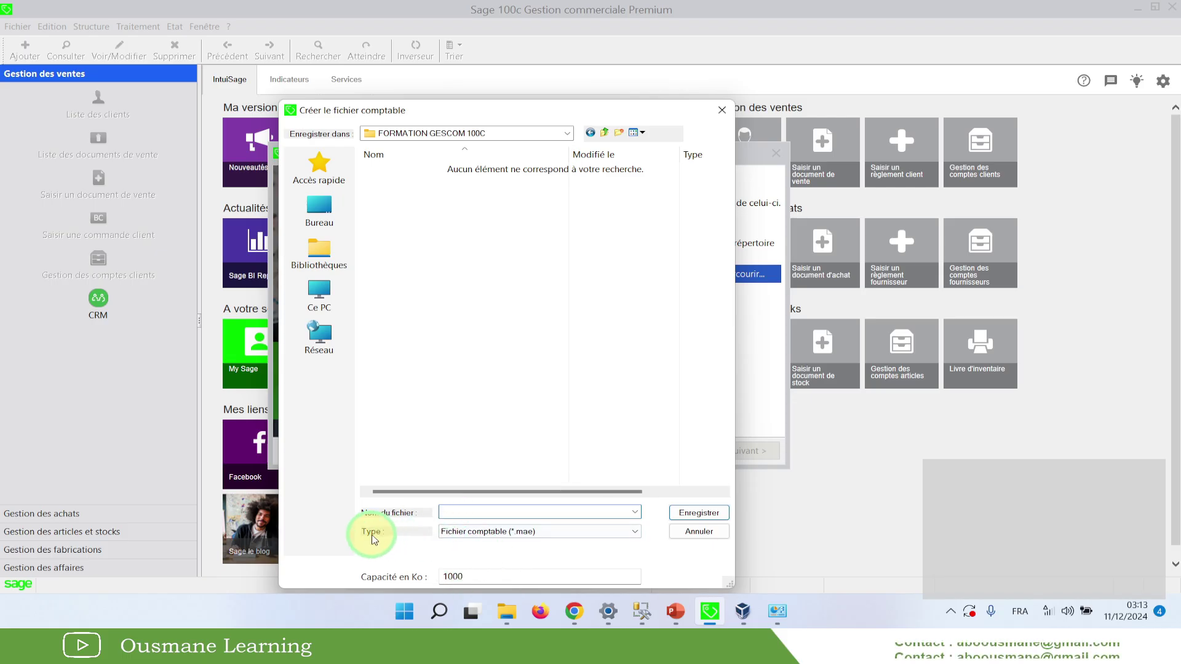
{"action": "left_click", "coordinate": [526, 536]}
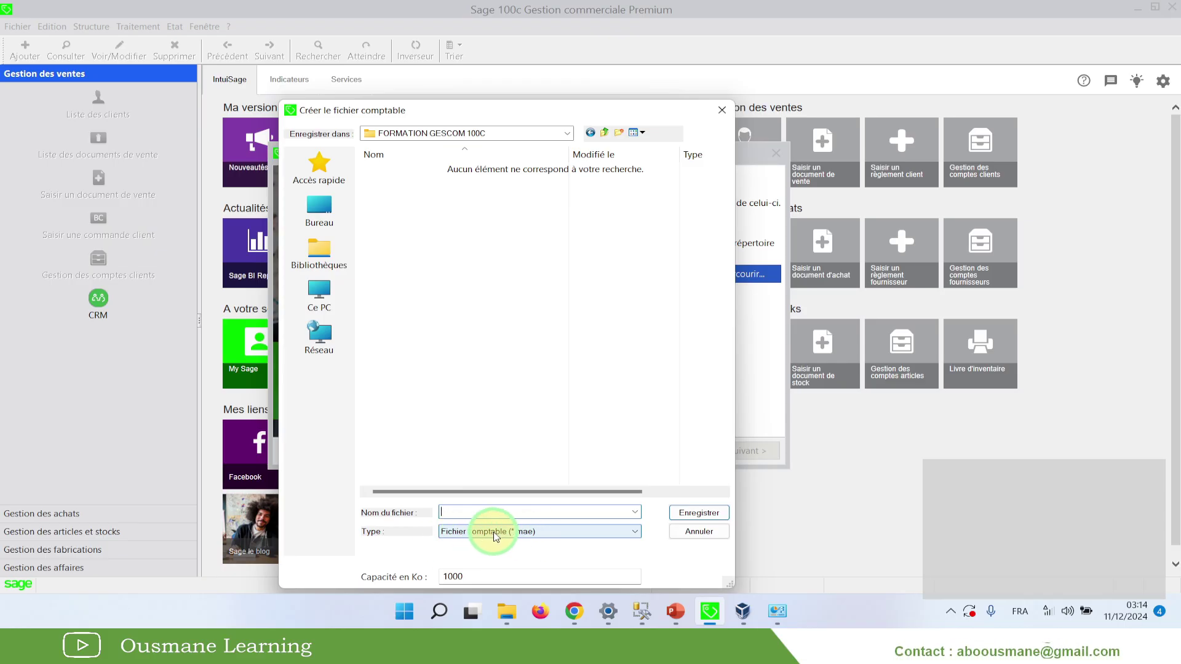
{"action": "left_click", "coordinate": [473, 516]}
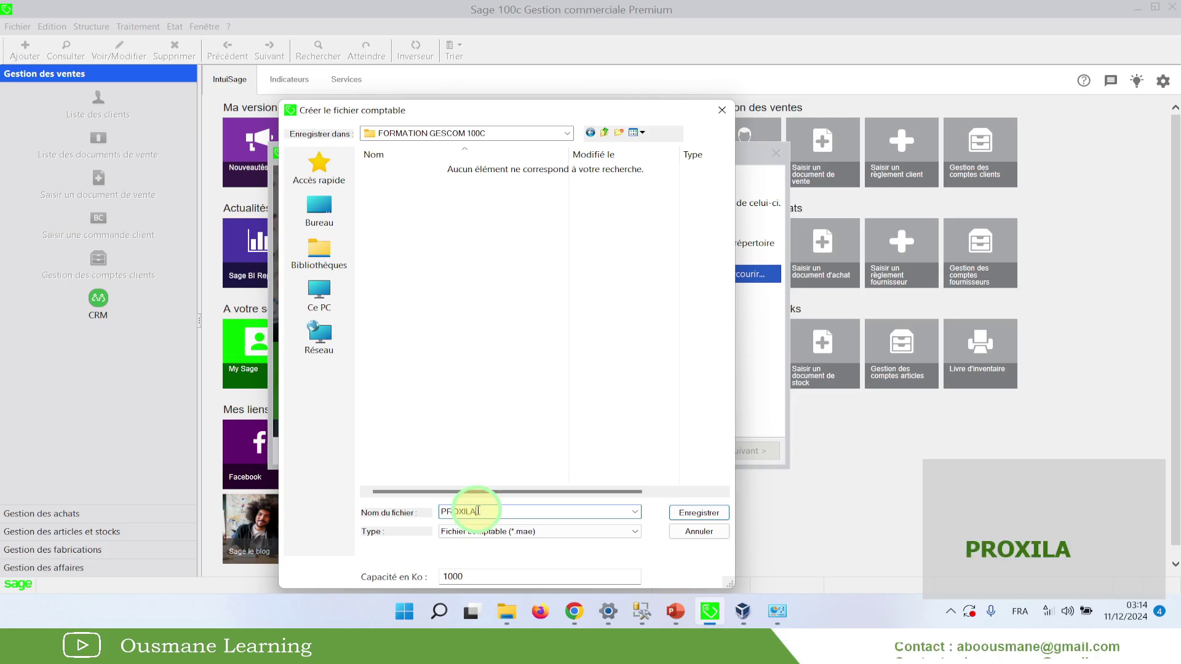
{"action": "left_click_drag", "start_coordinate": [476, 510], "coordinate": [440, 513]}
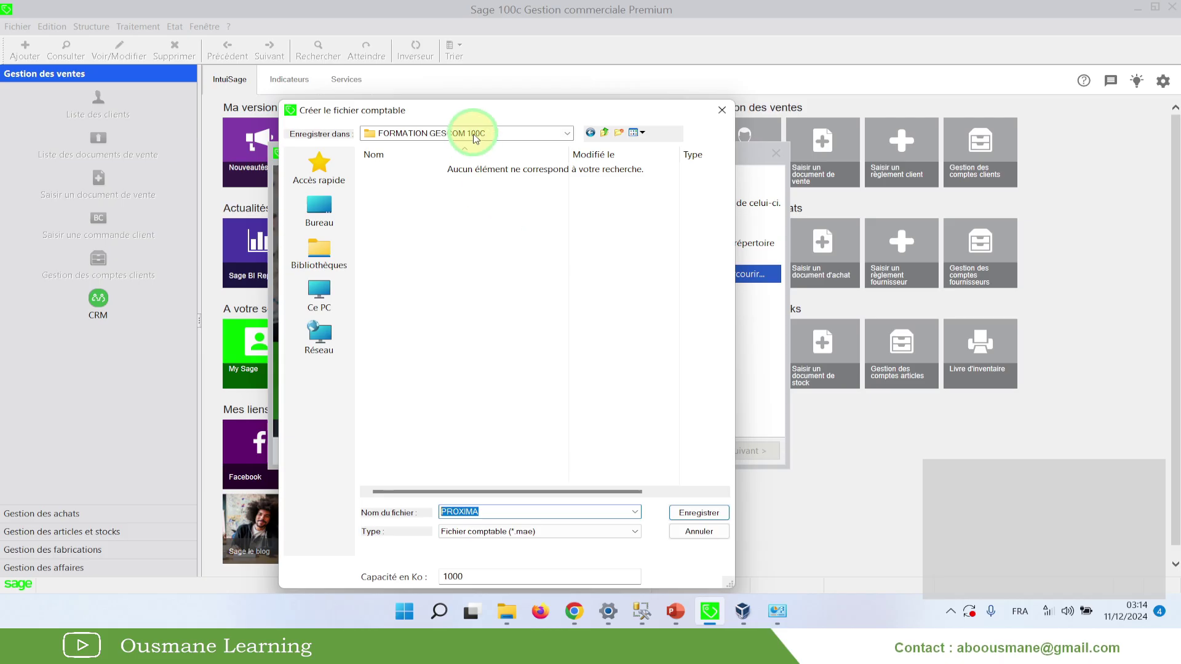
{"action": "left_click_drag", "start_coordinate": [467, 112], "coordinate": [464, 56]}
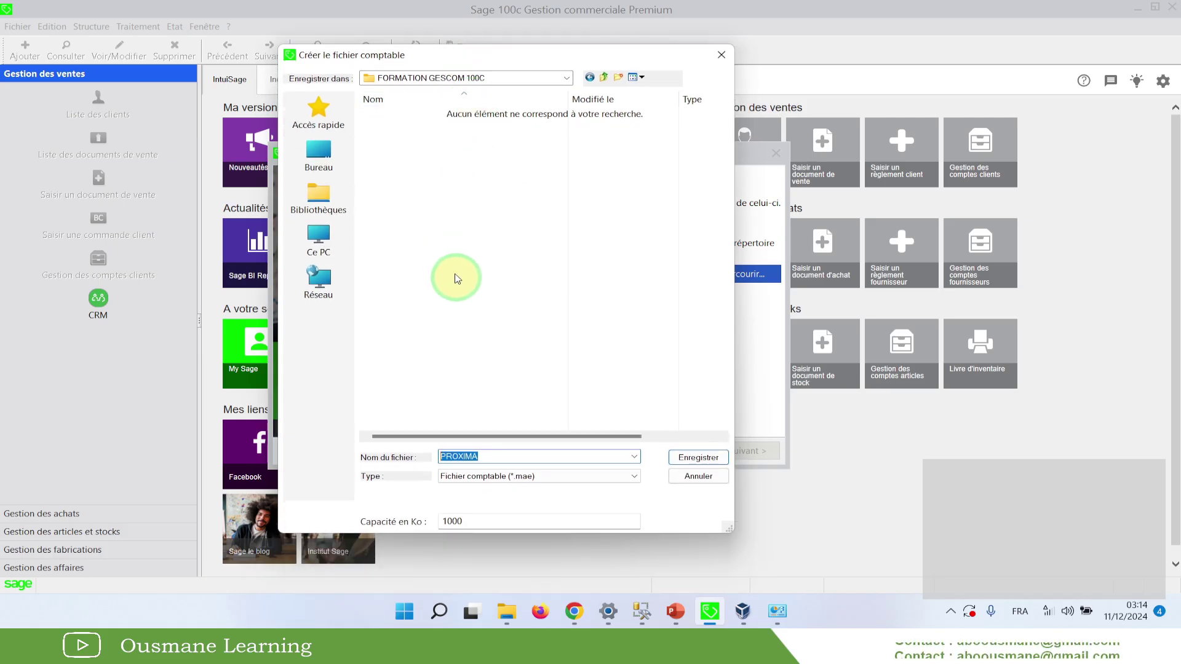
{"action": "left_click", "coordinate": [485, 456]}
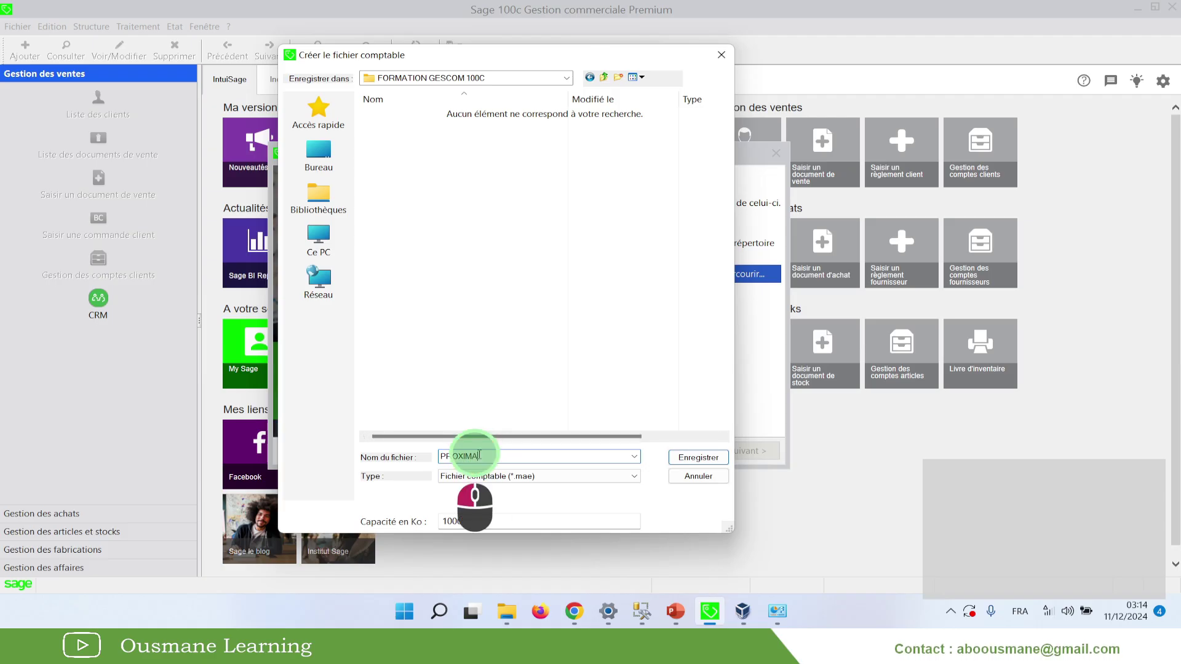
{"action": "left_click_drag", "start_coordinate": [473, 457], "coordinate": [396, 457]}
{"action": "left_click", "coordinate": [691, 459]}
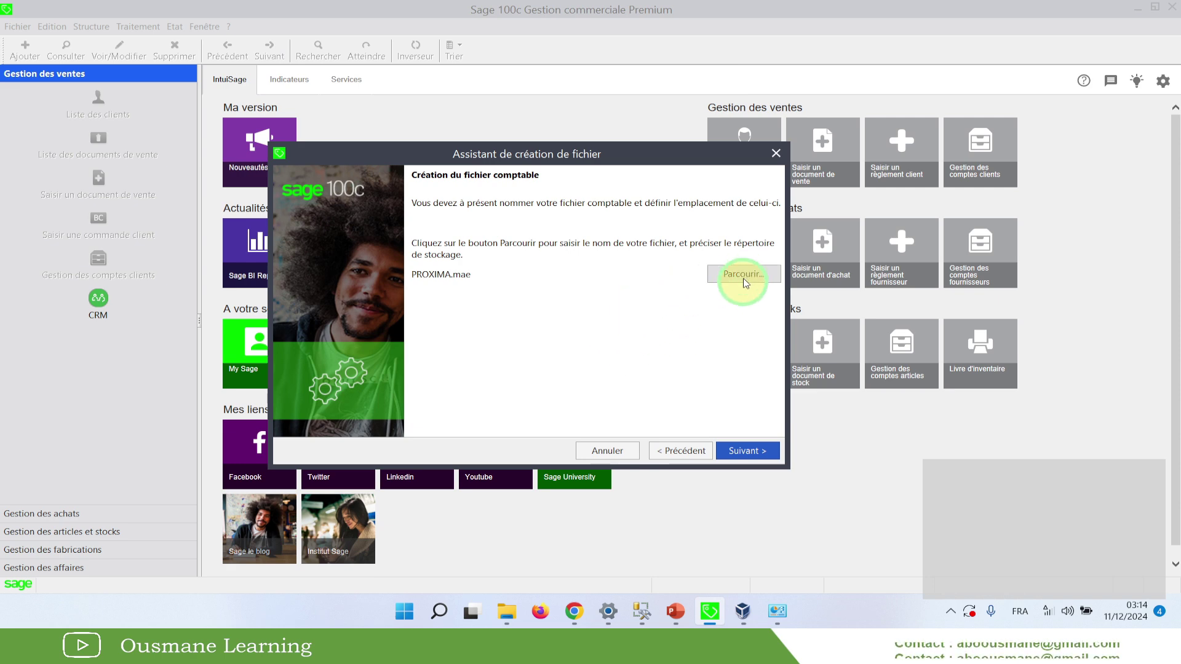
Point the commercial file's save location to the desktop's FORMATION GESCOM 100C folder
{"action": "left_click", "coordinate": [746, 450]}
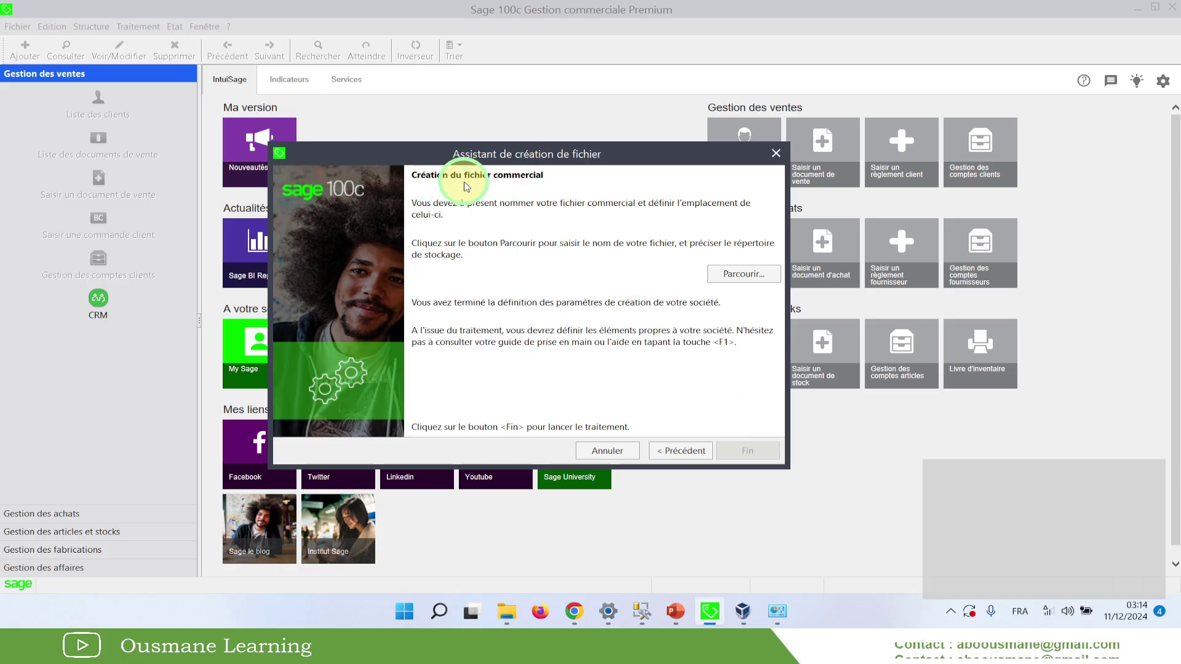
{"action": "mouse_move", "coordinate": [519, 159]}
{"action": "left_mouse_down"}
{"action": "mouse_move", "coordinate": [541, 197]}
{"action": "mouse_move", "coordinate": [511, 179]}
{"action": "left_mouse_up"}
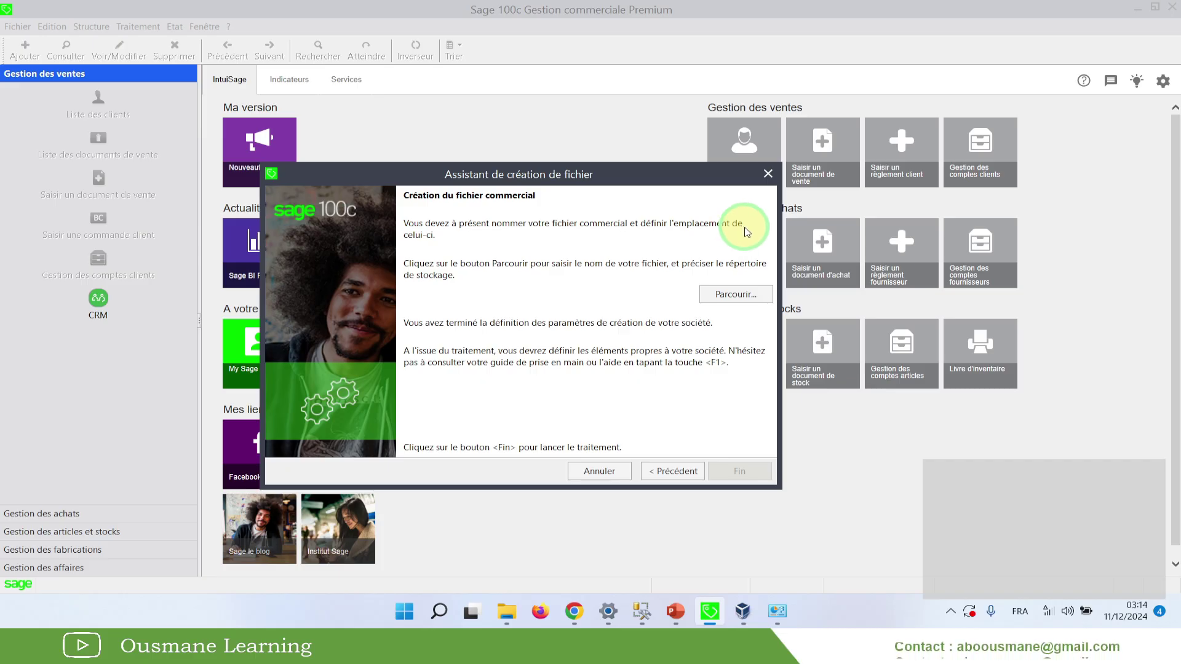
{"action": "left_click", "coordinate": [736, 294]}
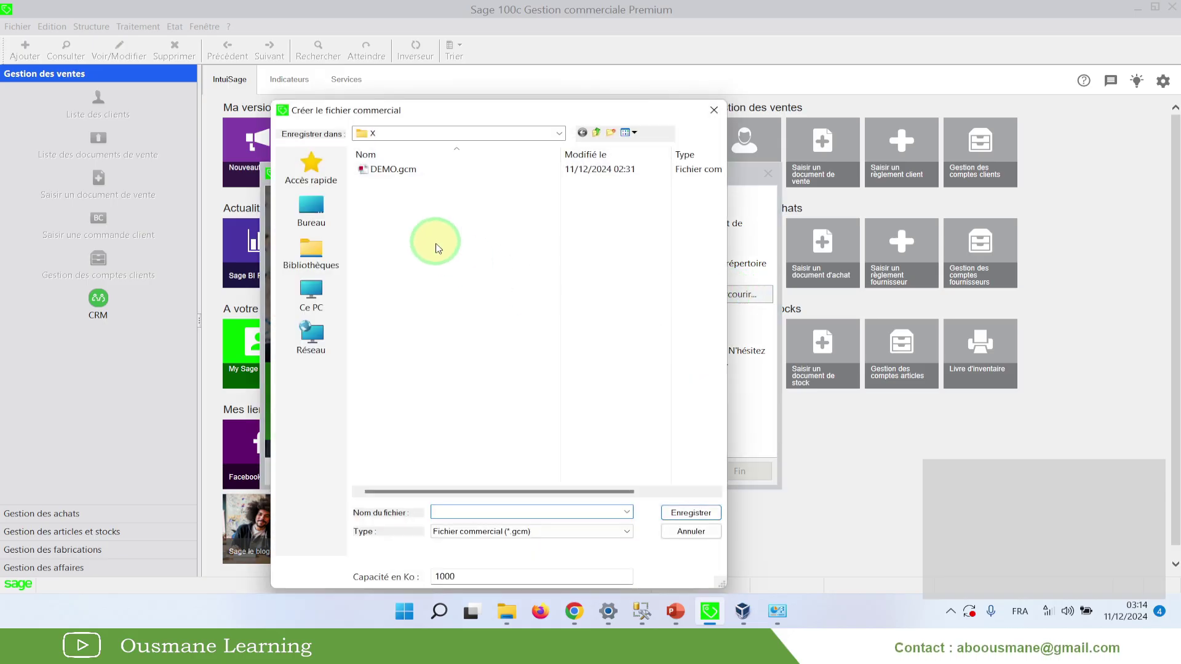
{"action": "left_click", "coordinate": [319, 205]}
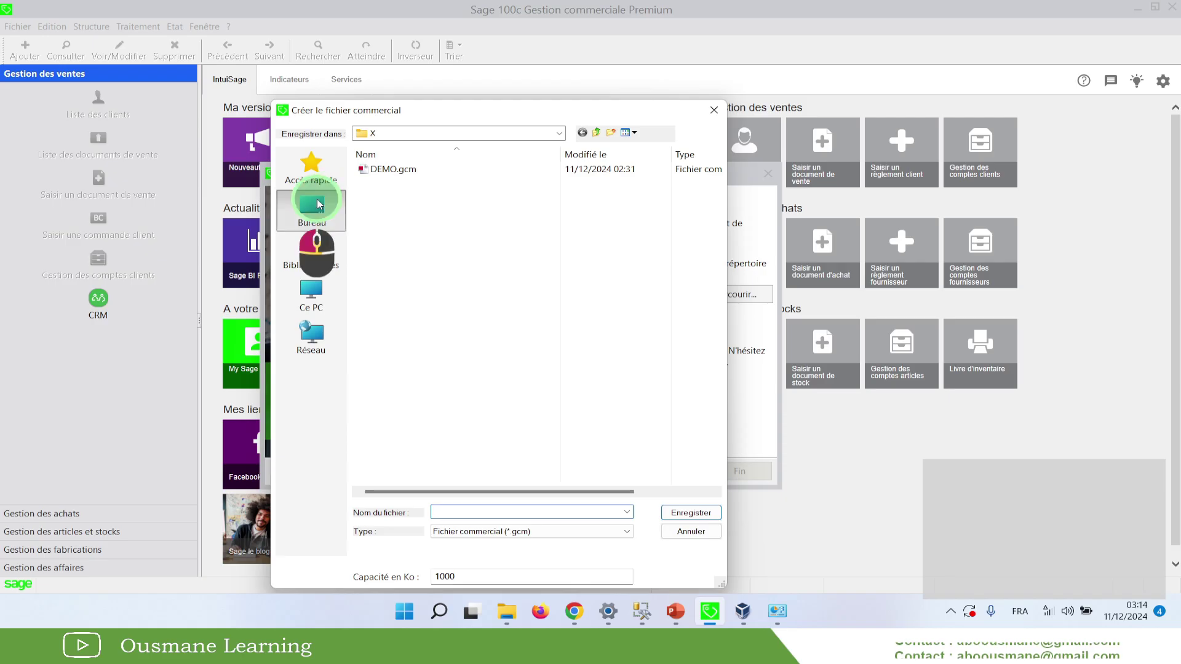
{"action": "double_click", "coordinate": [607, 249]}
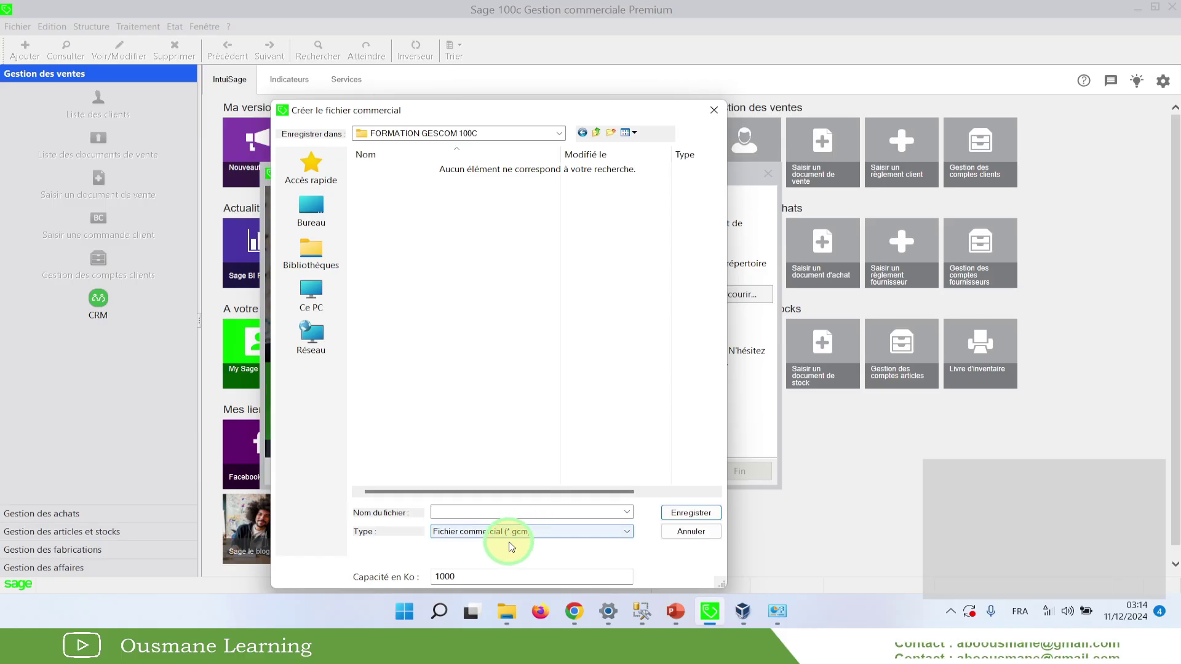
{"action": "left_click", "coordinate": [515, 513]}
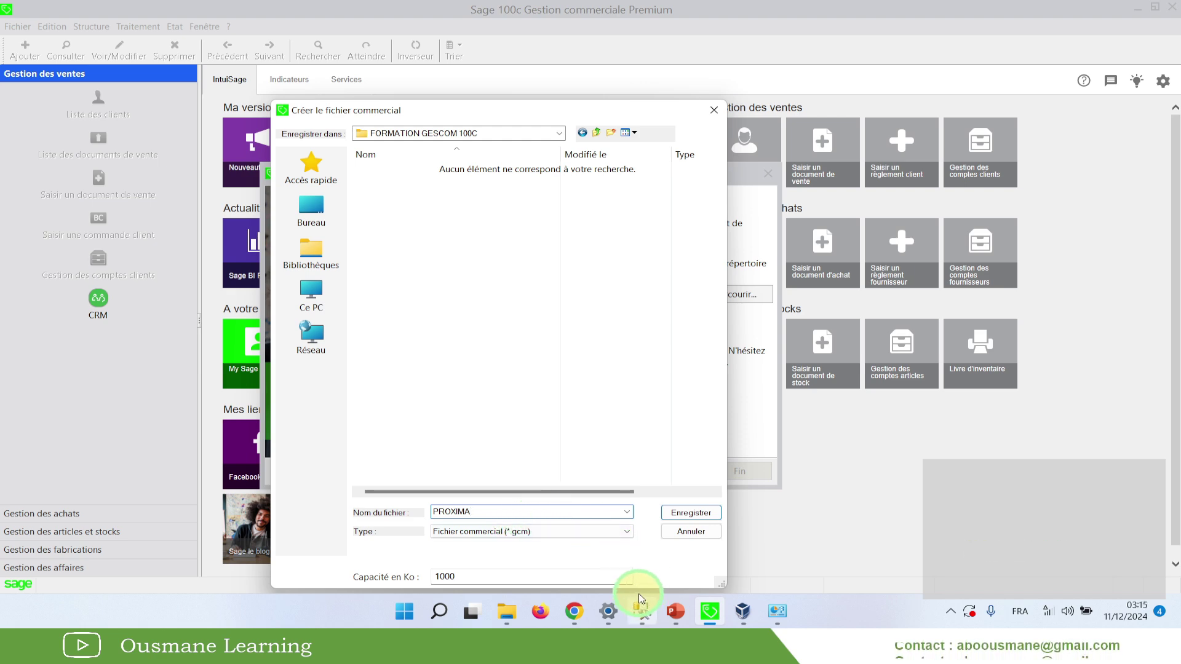
{"action": "left_click", "coordinate": [640, 611]}
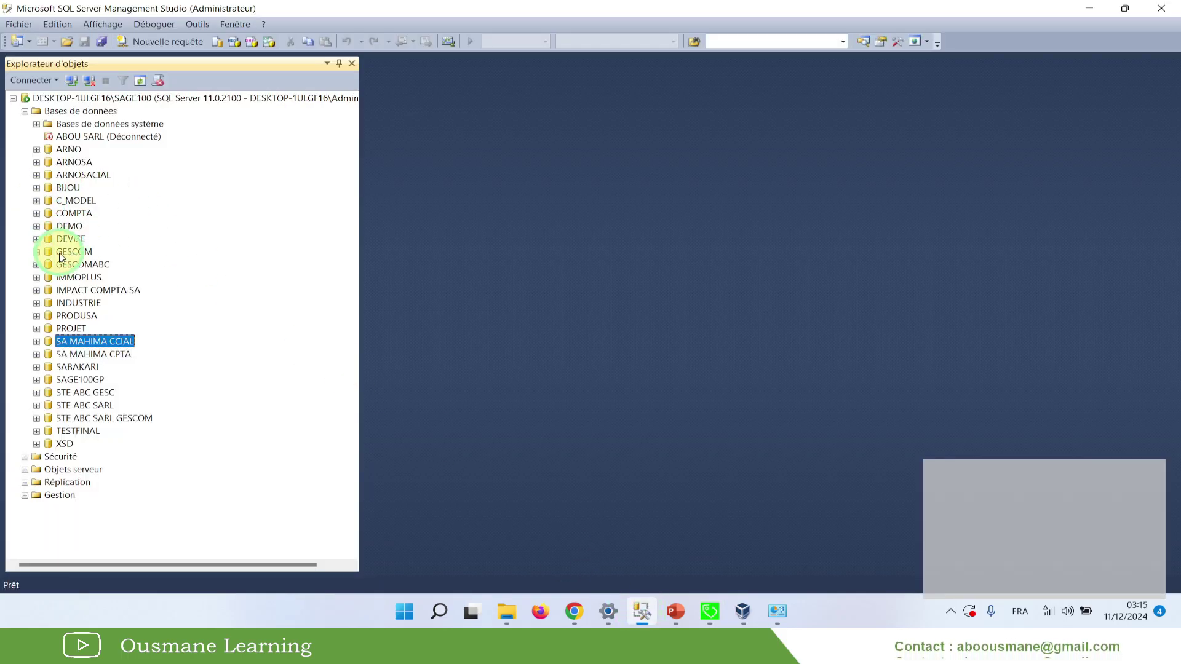
Expand and collapse the INDUSTRIE database in Object Explorer, then minimize SSMS
{"action": "left_click", "coordinate": [69, 278]}
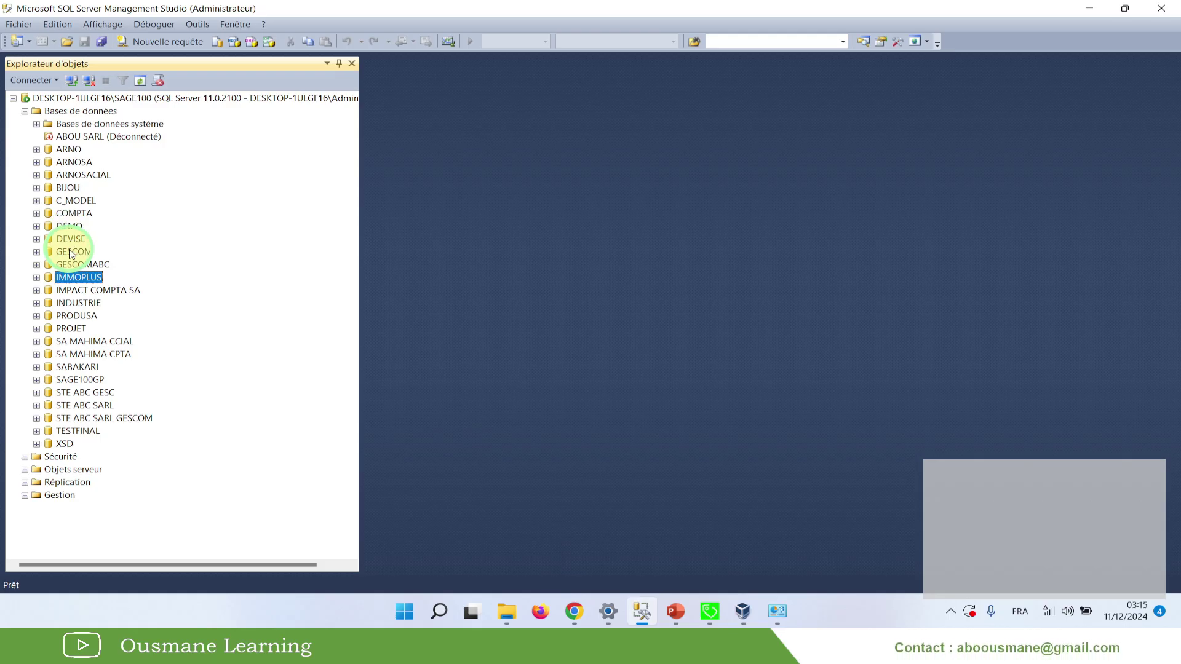
{"action": "left_click", "coordinate": [58, 306]}
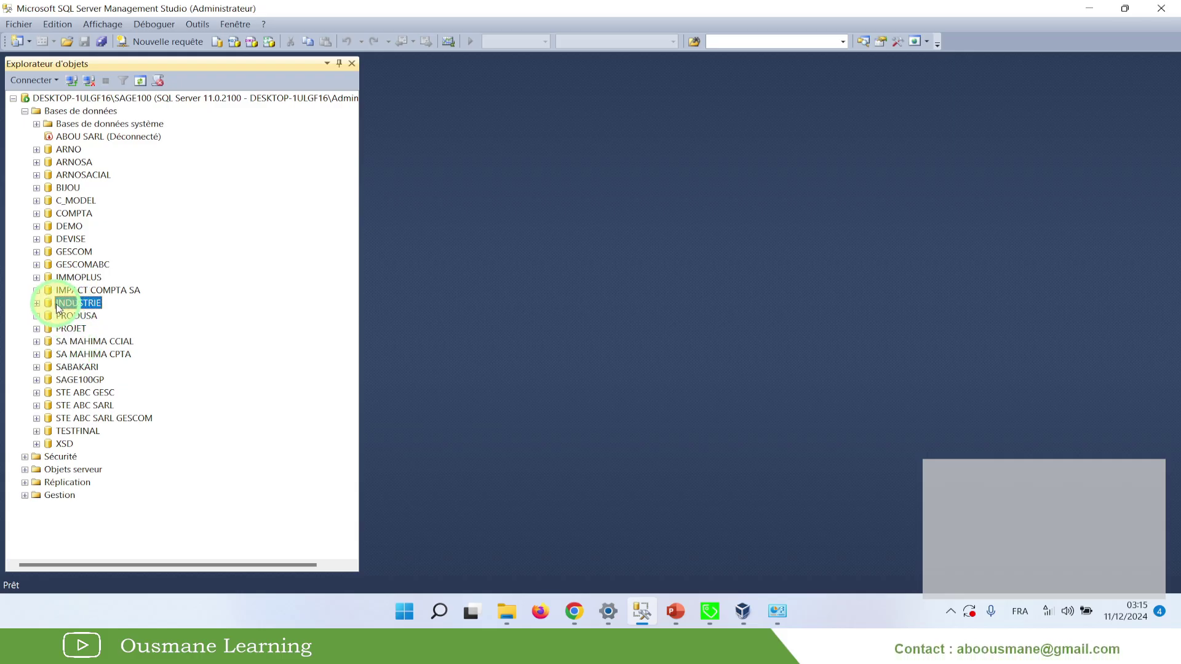
{"action": "left_click", "coordinate": [37, 303]}
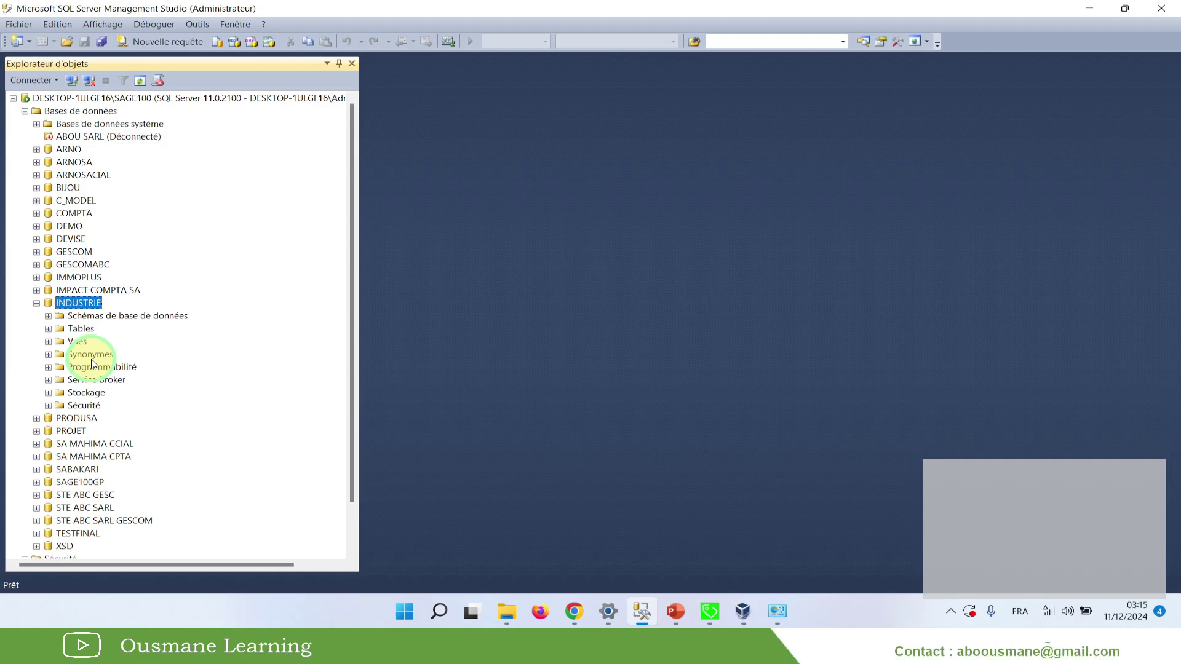
{"action": "left_click", "coordinate": [37, 303]}
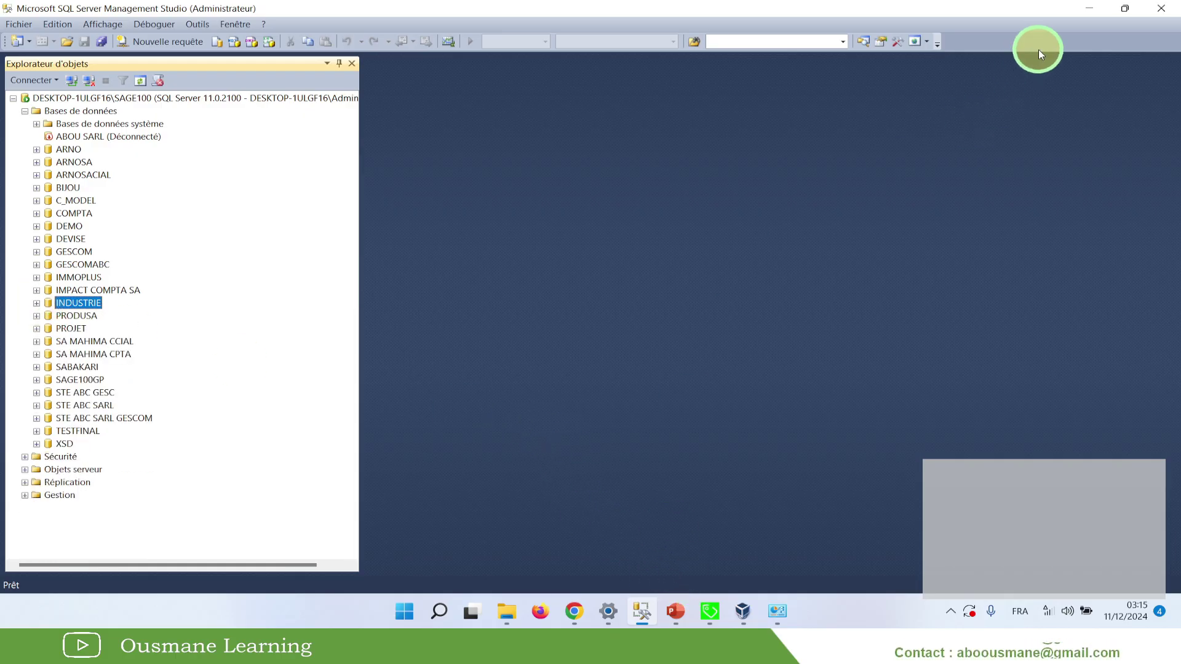
{"action": "left_click", "coordinate": [1085, 15]}
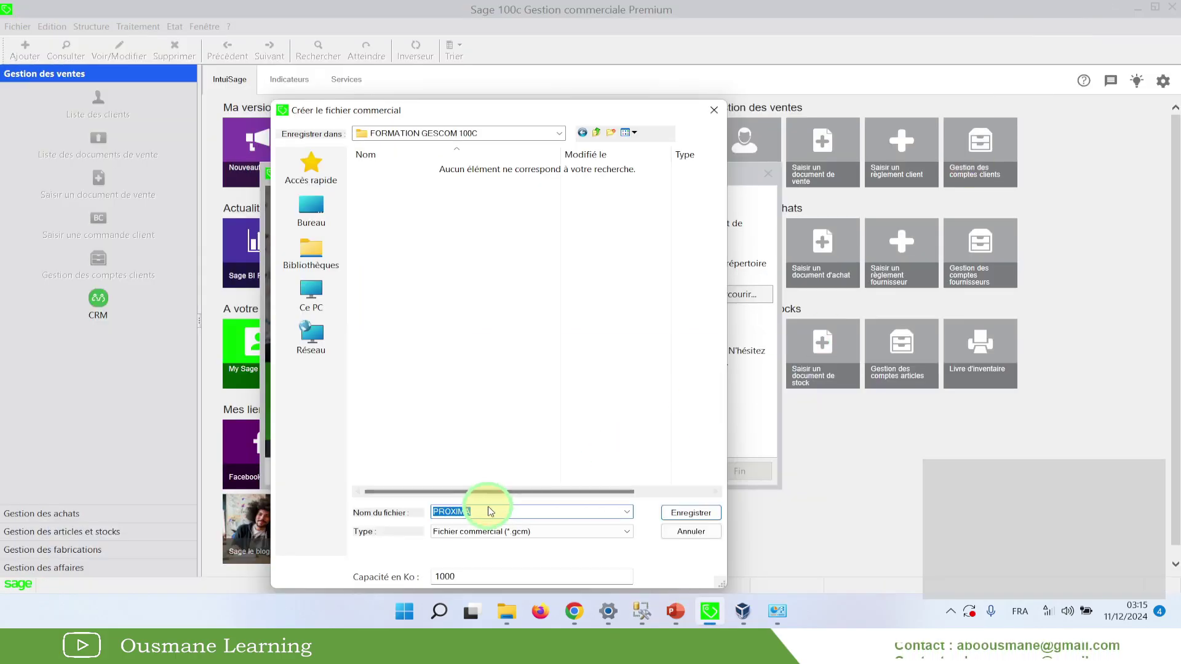
Save the commercial file as PROXIMA and launch creation with Fin
{"action": "left_click_drag", "start_coordinate": [486, 511], "coordinate": [425, 509]}
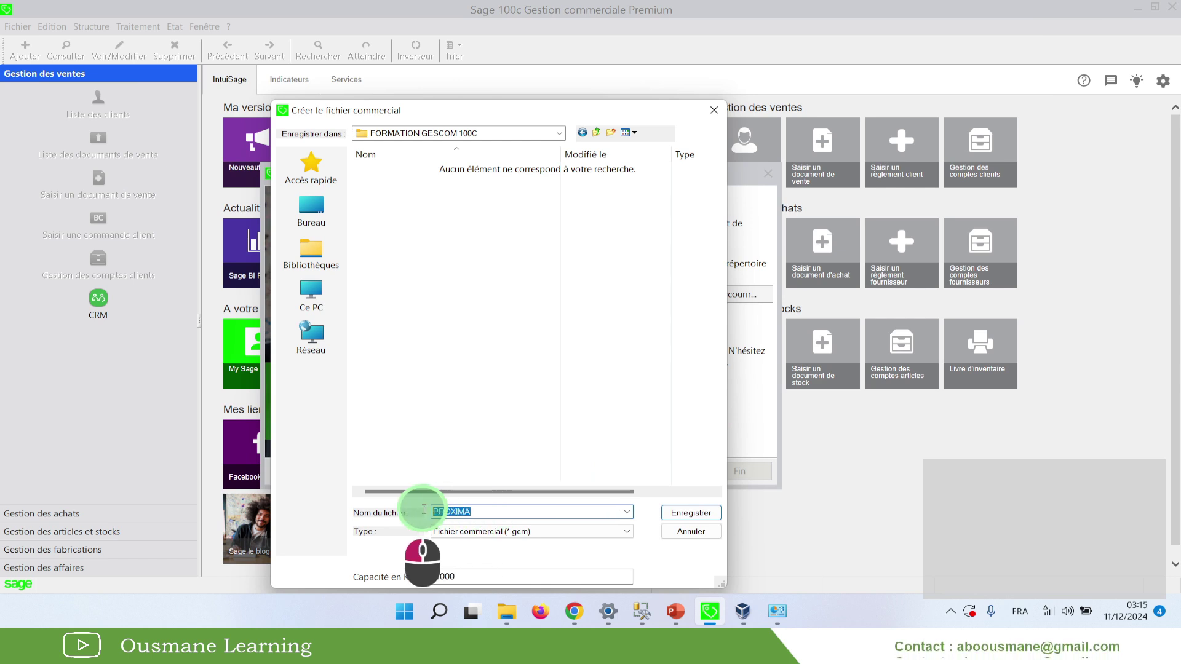
{"action": "left_click", "coordinate": [470, 510]}
{"action": "left_click_drag", "start_coordinate": [483, 515], "coordinate": [425, 514]}
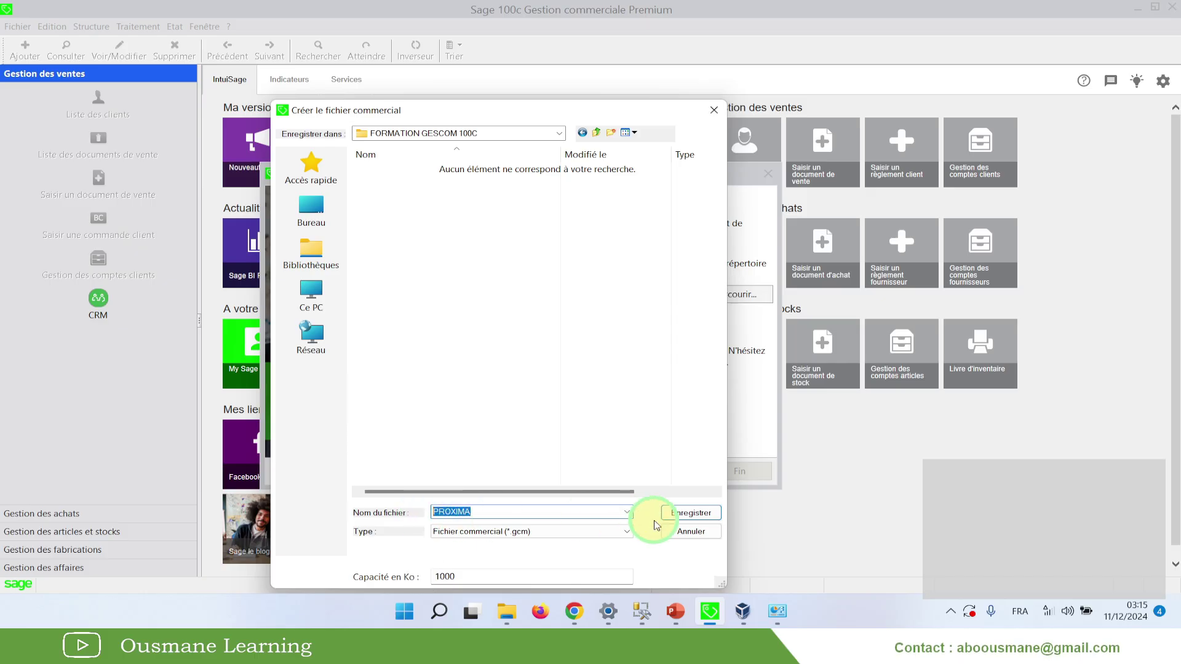
{"action": "left_click", "coordinate": [683, 513]}
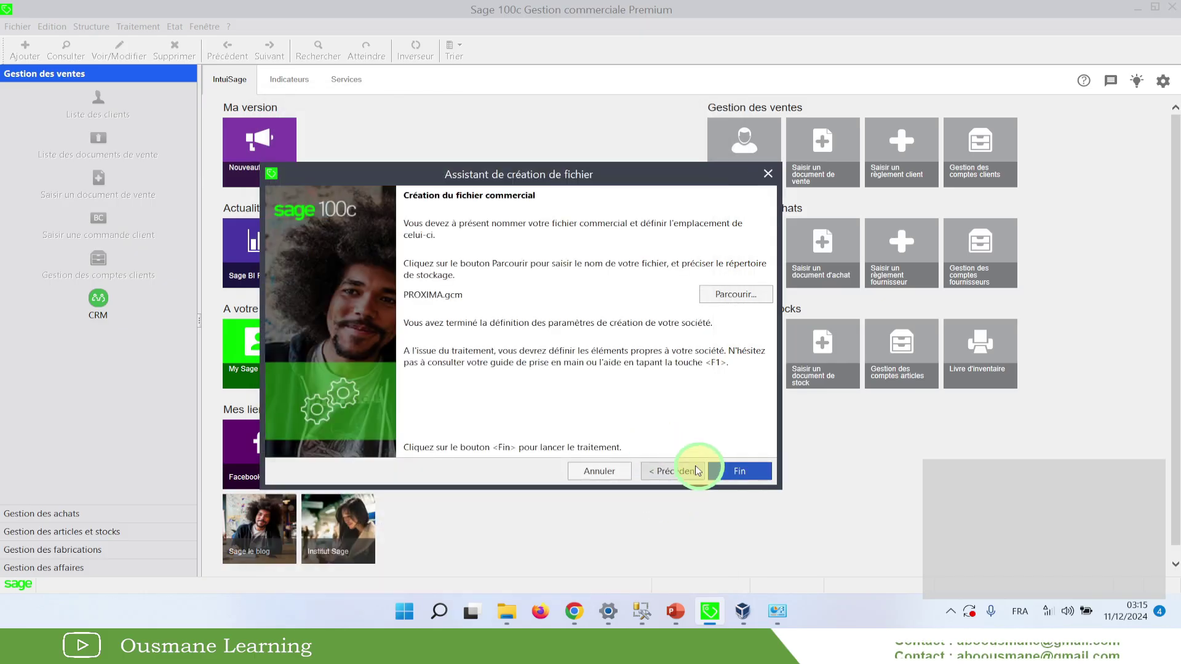
{"action": "left_click", "coordinate": [732, 471]}
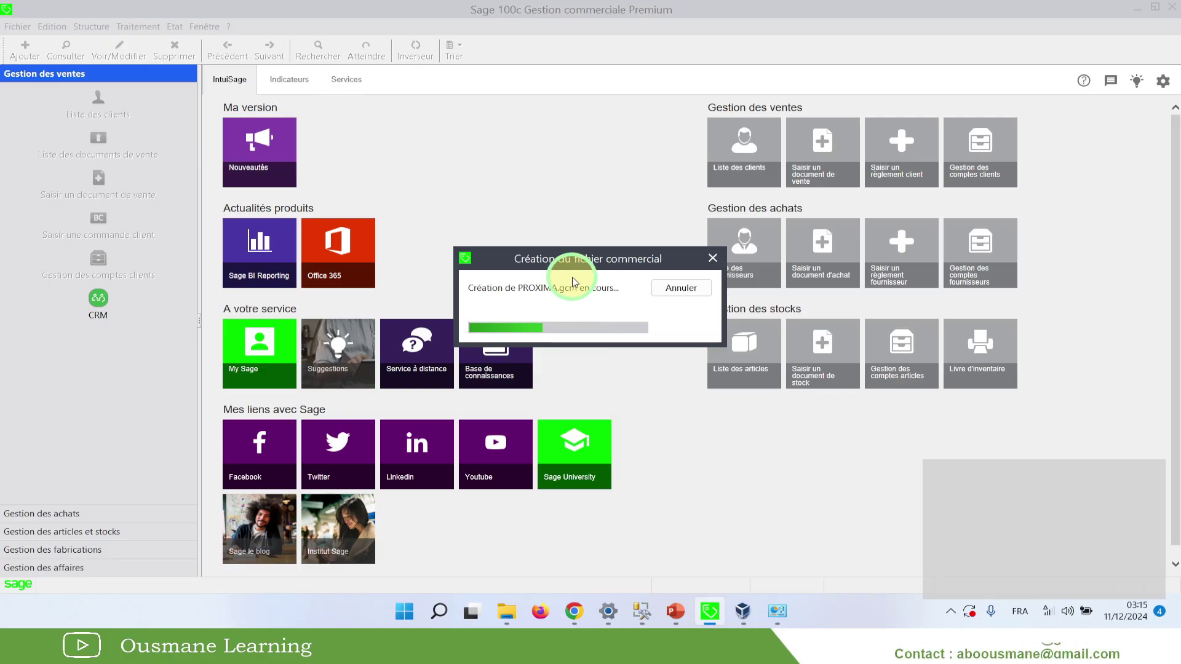
{"action": "key", "text": "F3"}
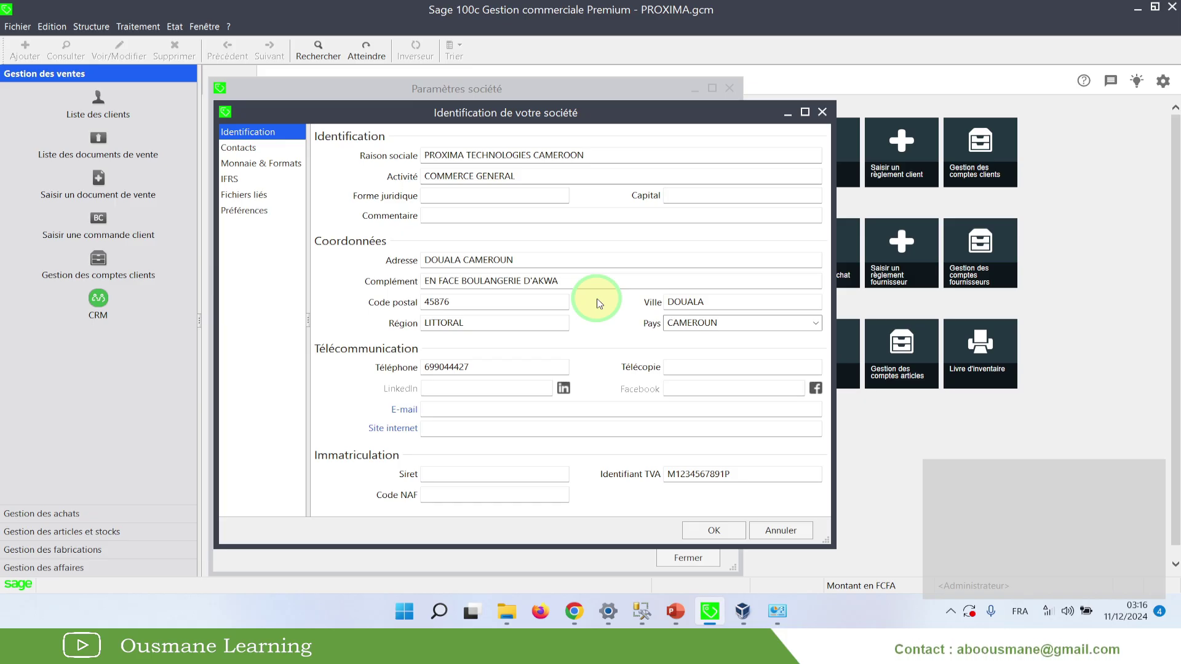
After creation completes, bring up the Enregistrements audio File Explorer window
{"action": "left_click", "coordinate": [508, 612]}
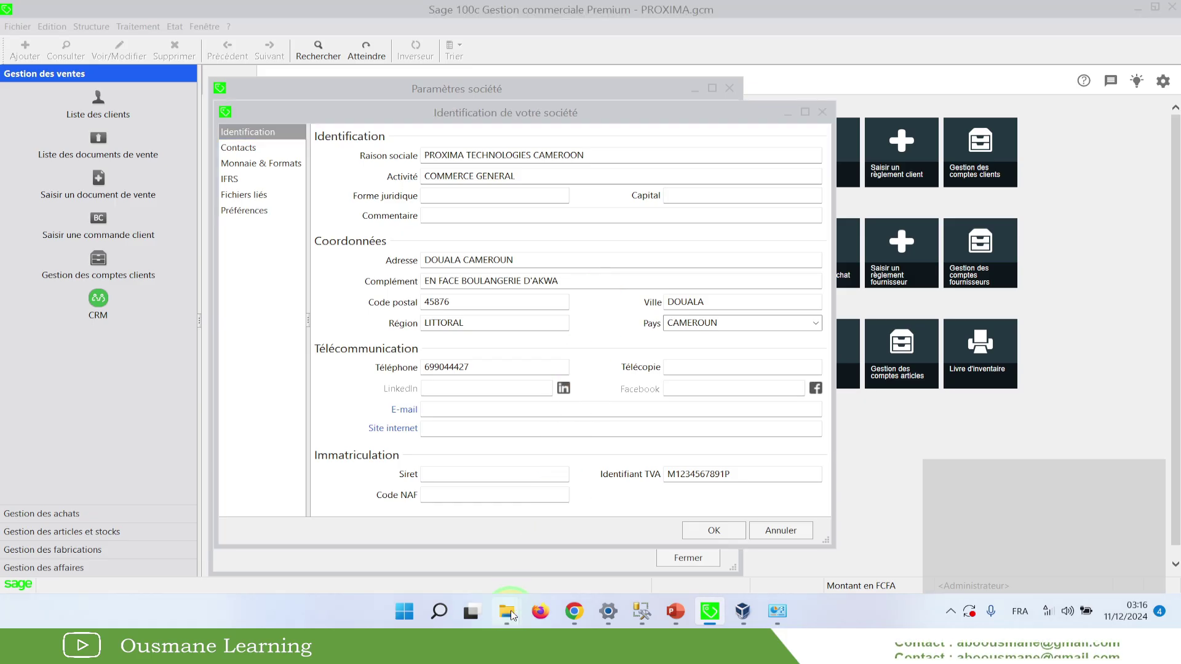
{"action": "left_click", "coordinate": [548, 570]}
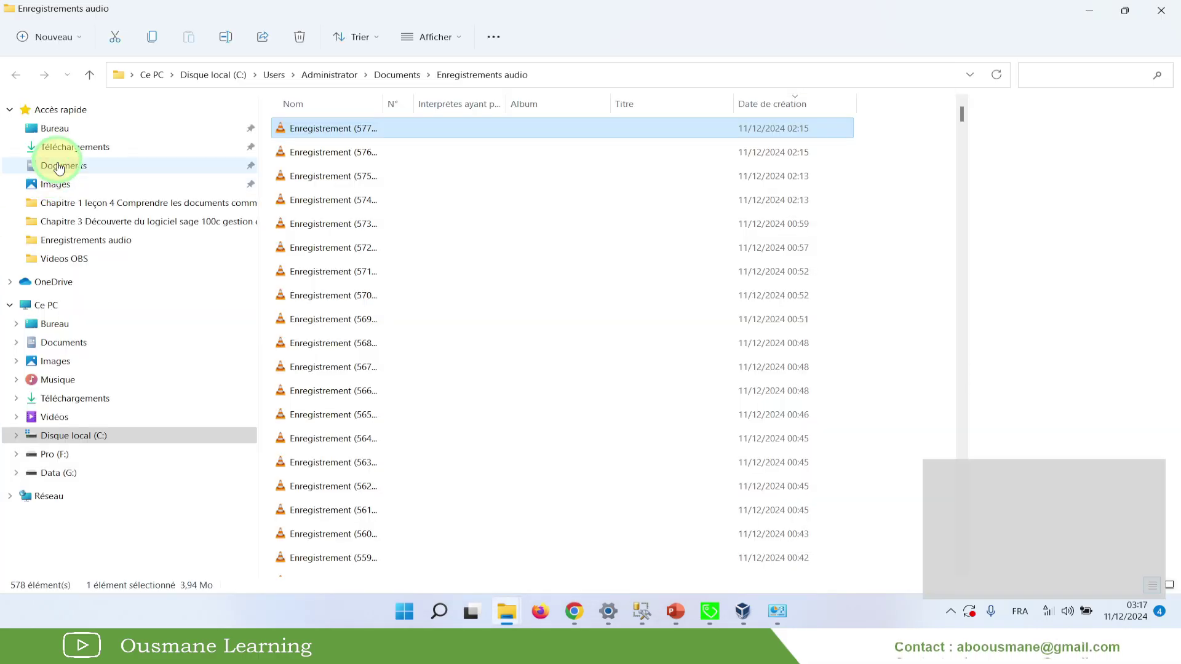
Open the desktop's FORMATION GESCOM 100C folder and right-click PROXIMA.mae
{"action": "left_click", "coordinate": [54, 128]}
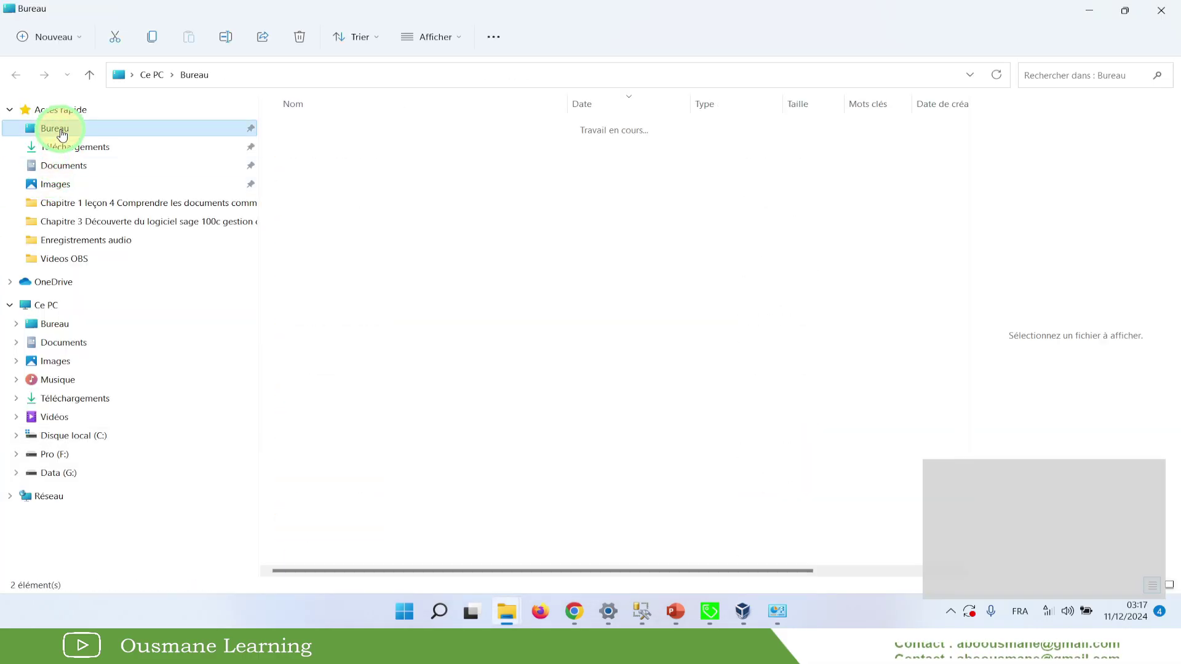
{"action": "double_click", "coordinate": [332, 129]}
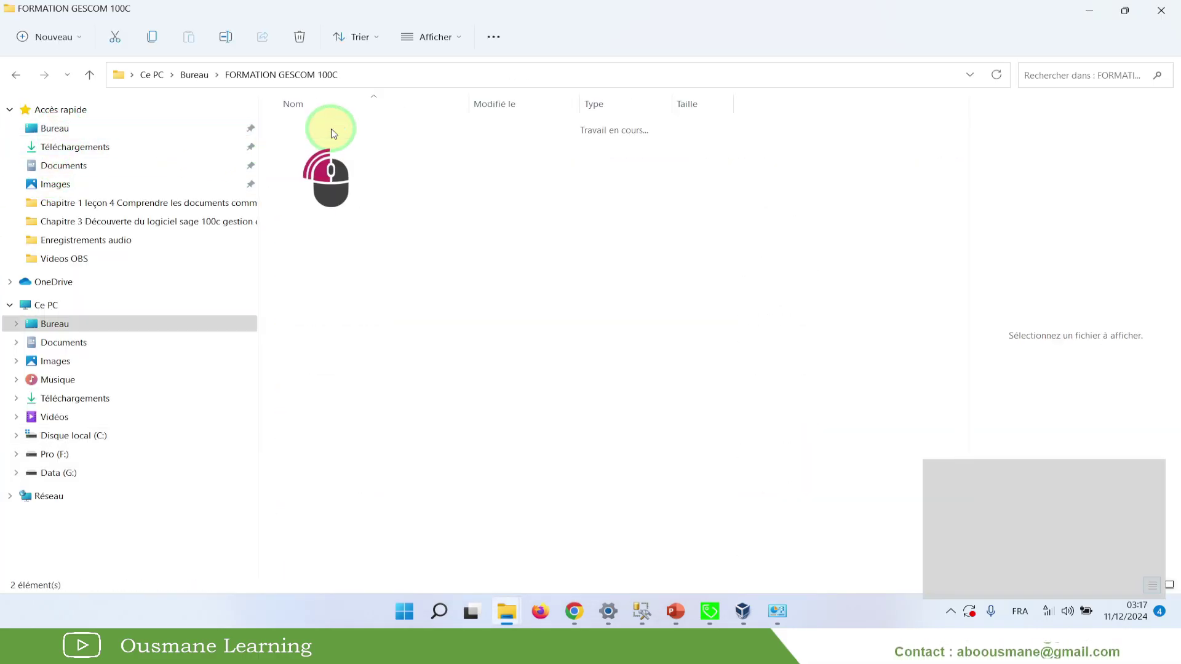
{"action": "left_click", "coordinate": [336, 152]}
{"action": "left_click", "coordinate": [314, 128], "text": "shift"}
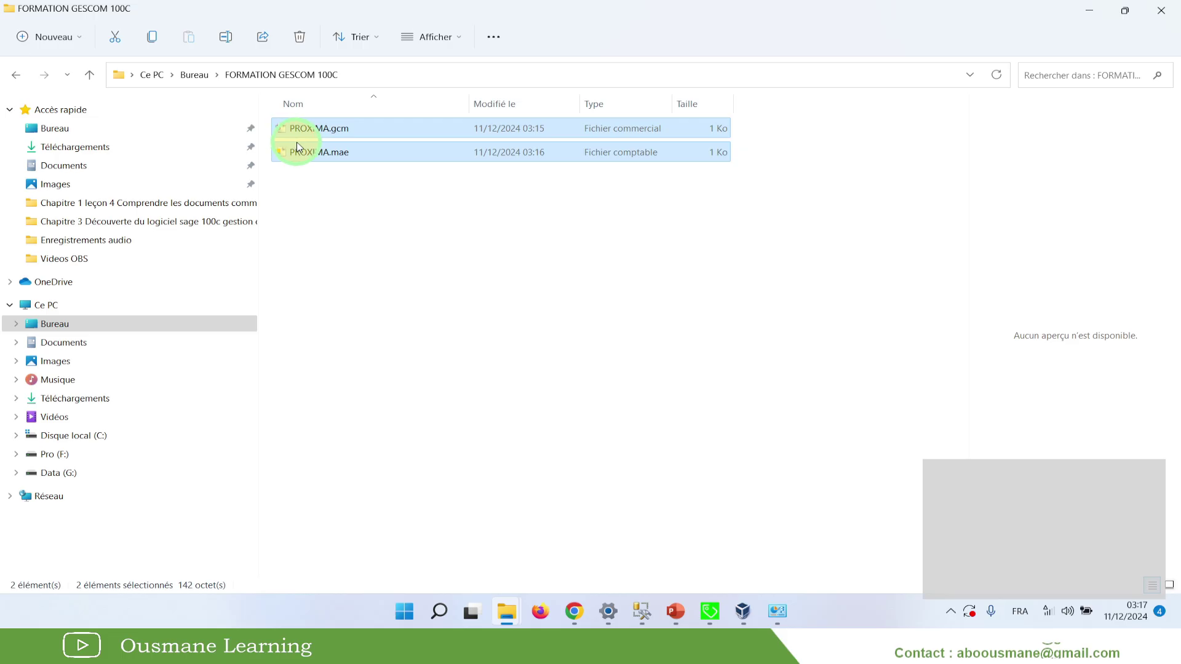
{"action": "left_click", "coordinate": [320, 189]}
{"action": "left_click_drag", "start_coordinate": [327, 183], "coordinate": [318, 130]}
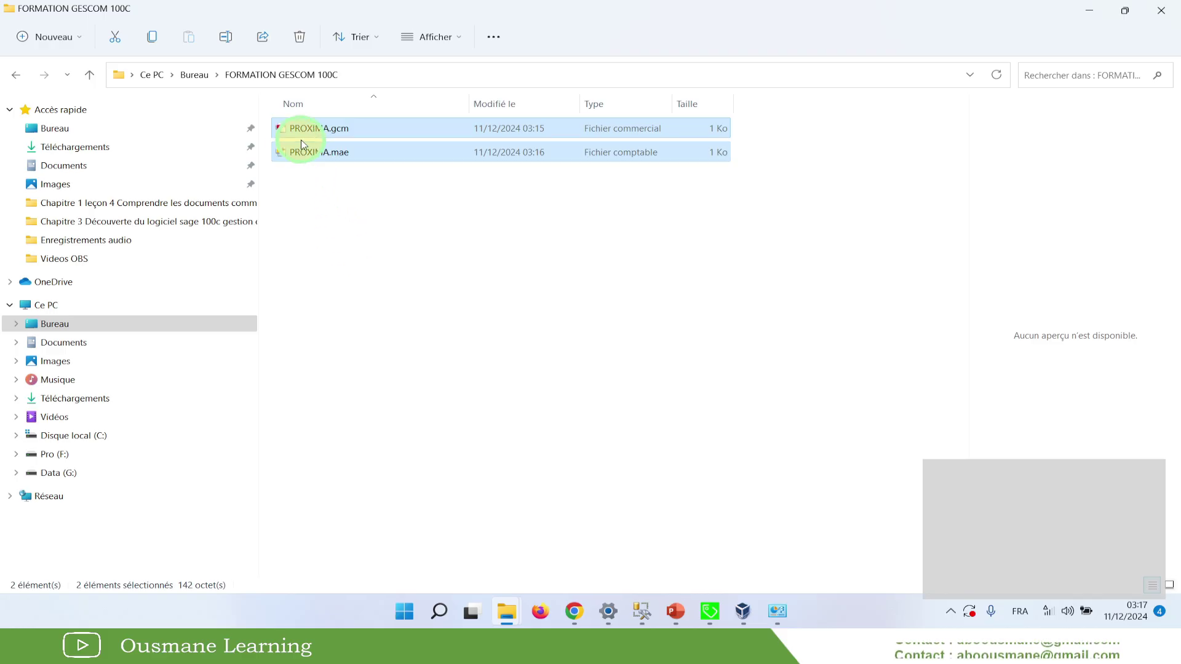
{"action": "left_click", "coordinate": [331, 191]}
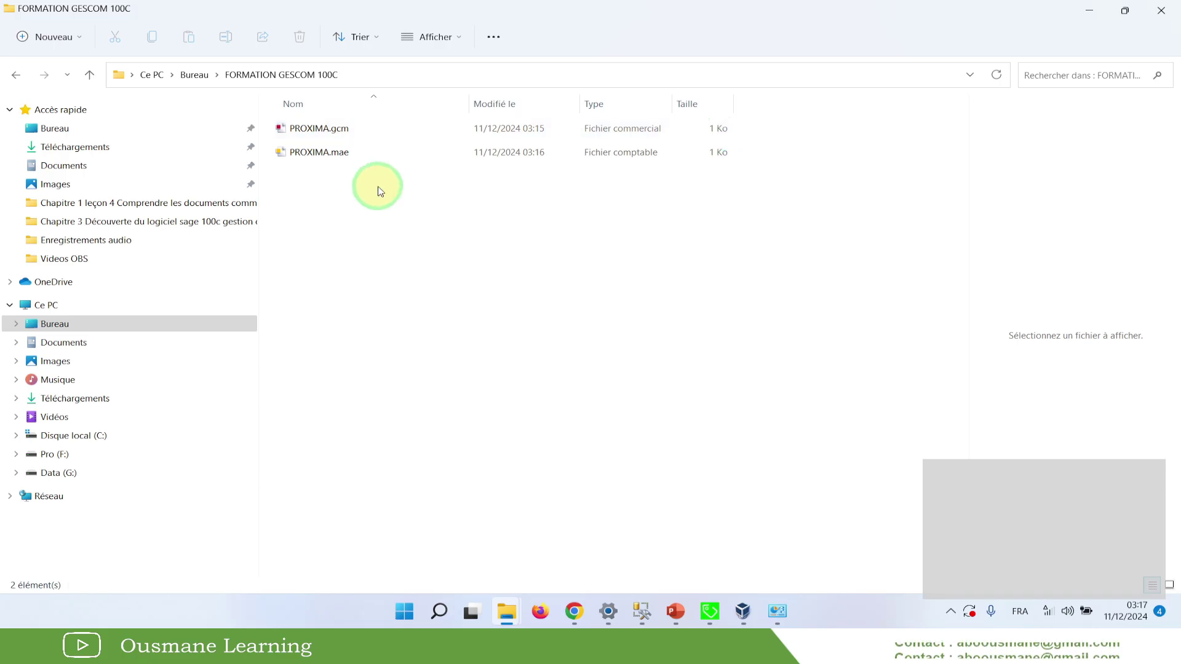
{"action": "left_click", "coordinate": [329, 160]}
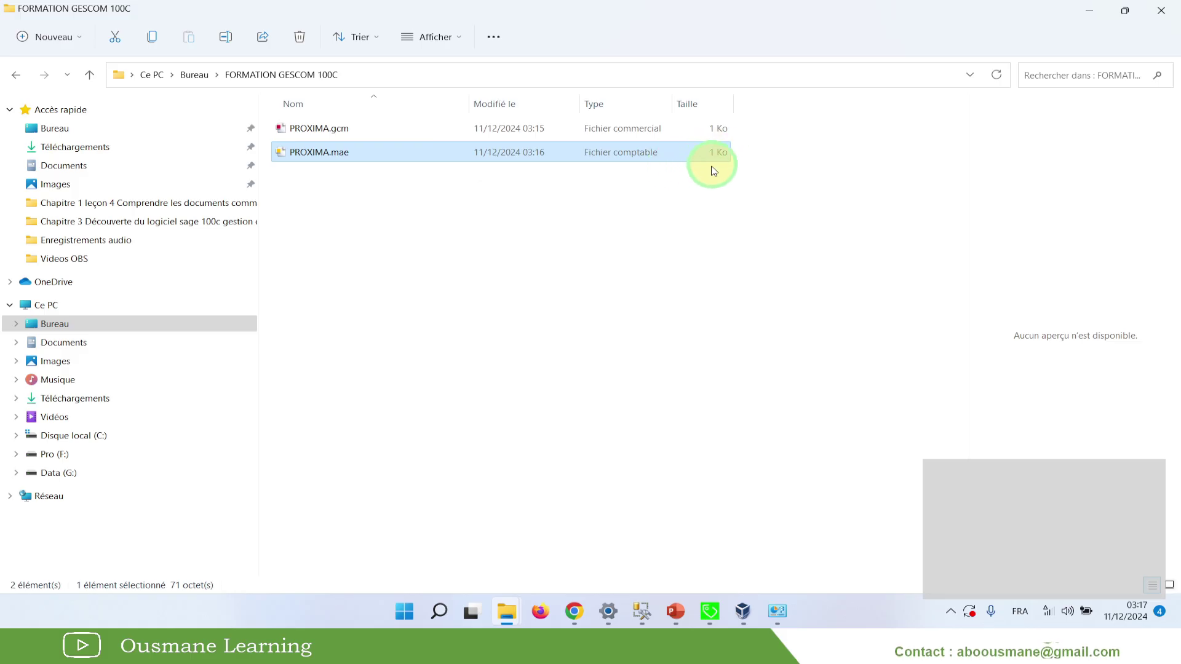
{"action": "right_click", "coordinate": [317, 153]}
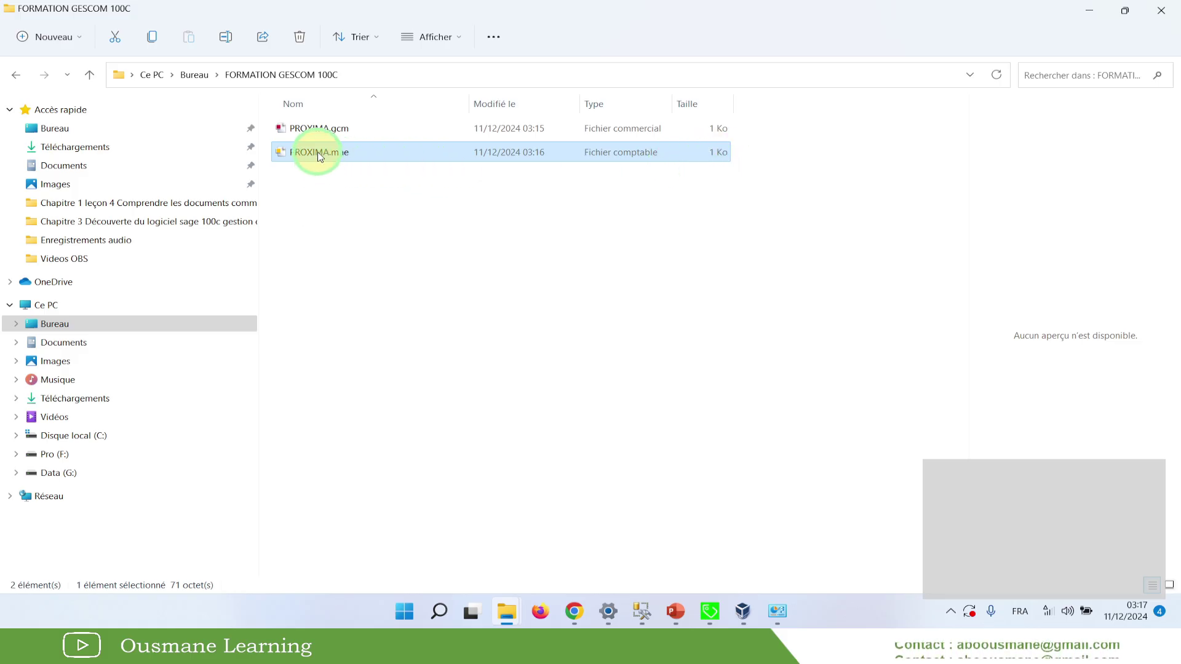
Open PROXIMA.mae in Notepad and highlight its ServeurSQL value
{"action": "left_click", "coordinate": [409, 324]}
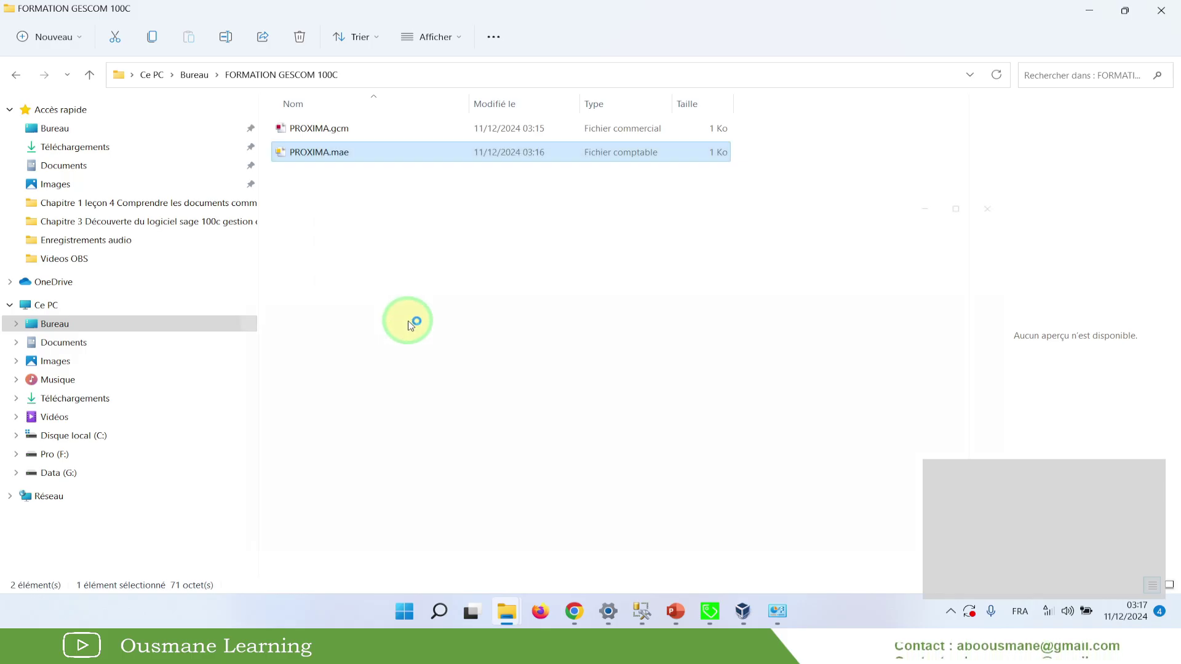
{"action": "left_click_drag", "start_coordinate": [350, 298], "coordinate": [163, 231]}
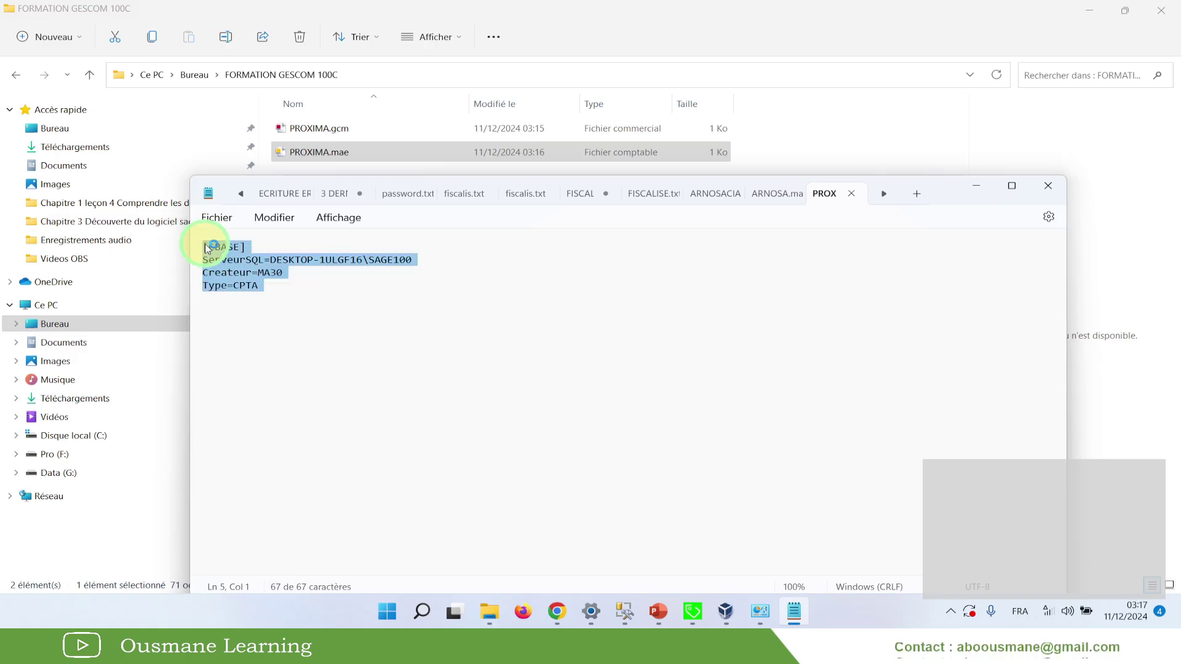
{"action": "left_click", "coordinate": [289, 272]}
{"action": "left_click_drag", "start_coordinate": [414, 260], "coordinate": [275, 264]}
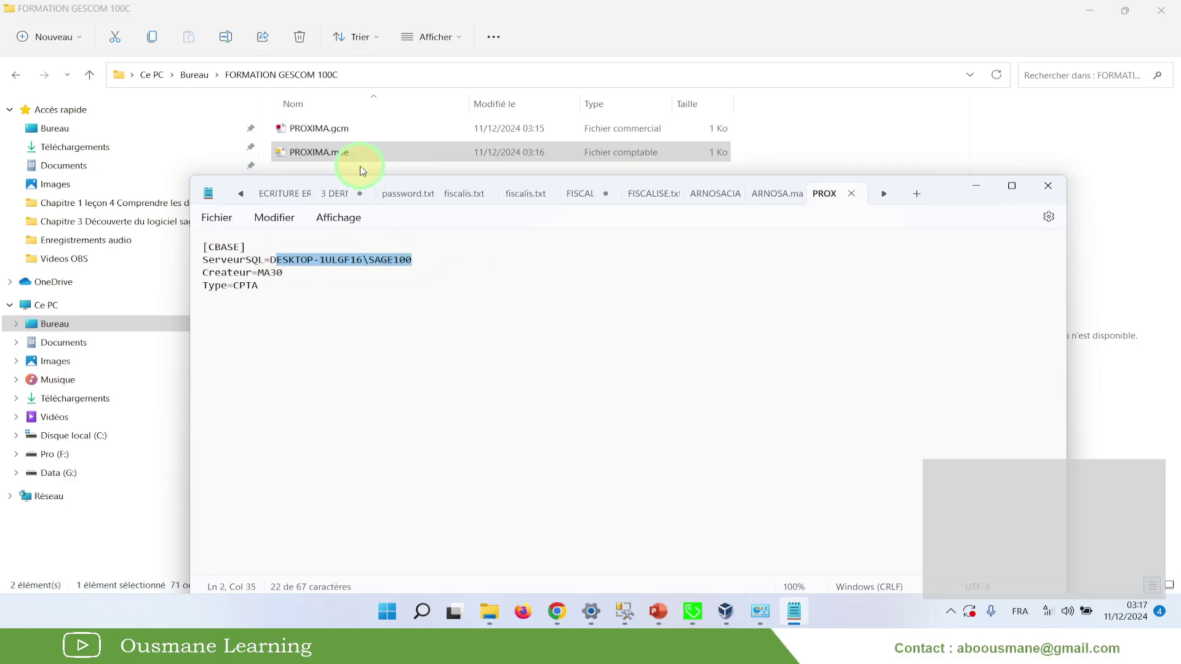
{"action": "left_click", "coordinate": [624, 611]}
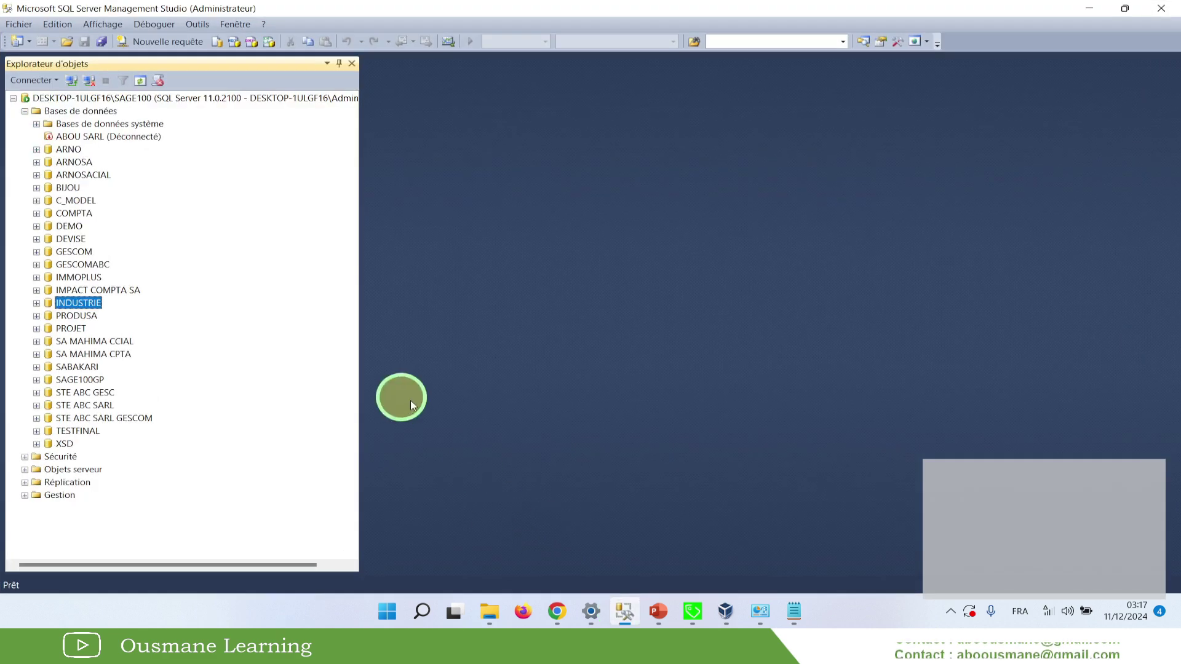
Refresh the Bases de données list so the new PROXIMA database appears, and select it
{"action": "right_click", "coordinate": [72, 111]}
{"action": "left_click", "coordinate": [129, 246]}
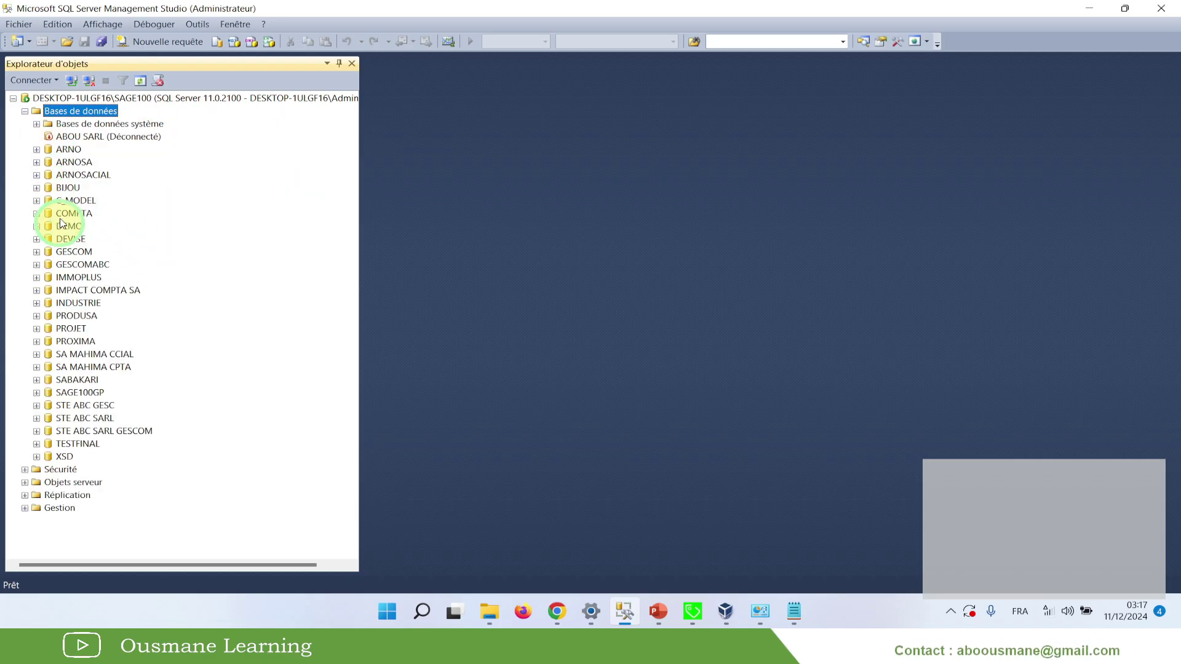
{"action": "left_click", "coordinate": [74, 342]}
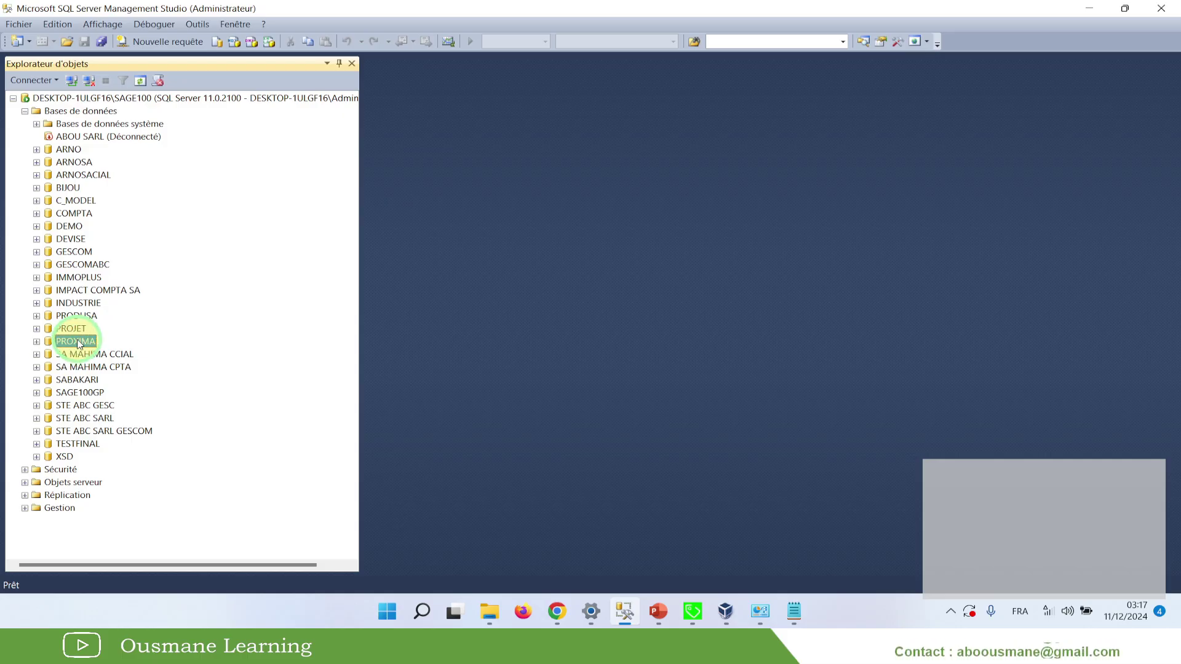
{"action": "left_click", "coordinate": [80, 137]}
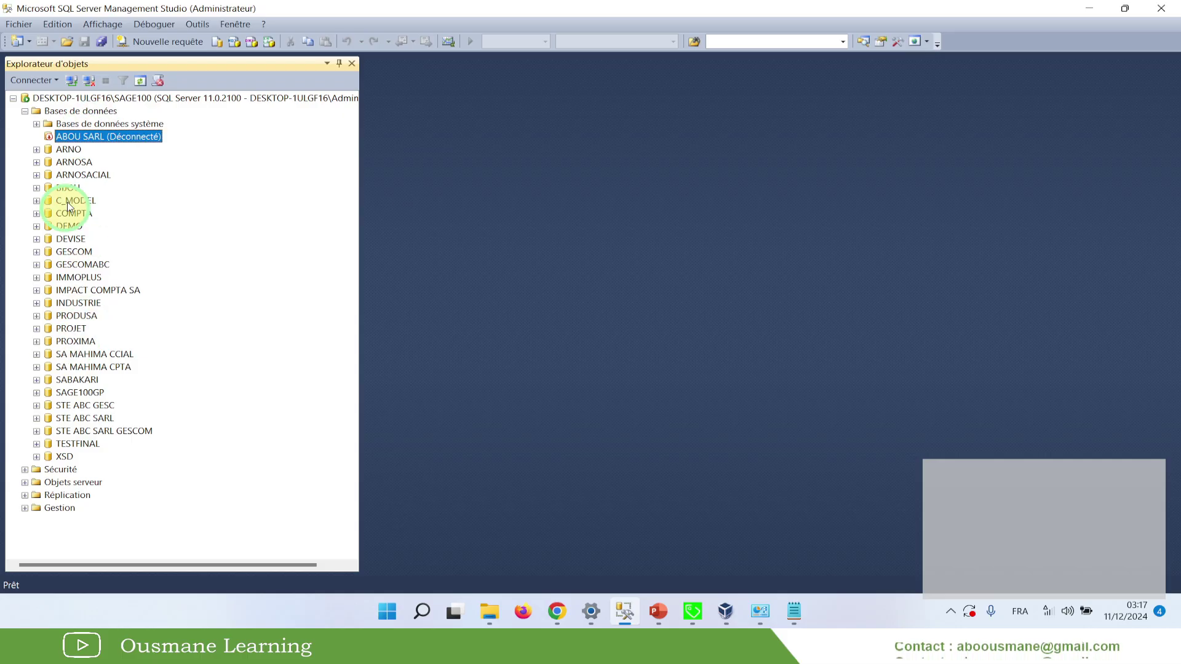
{"action": "left_click", "coordinate": [65, 350]}
{"action": "left_click", "coordinate": [76, 341]}
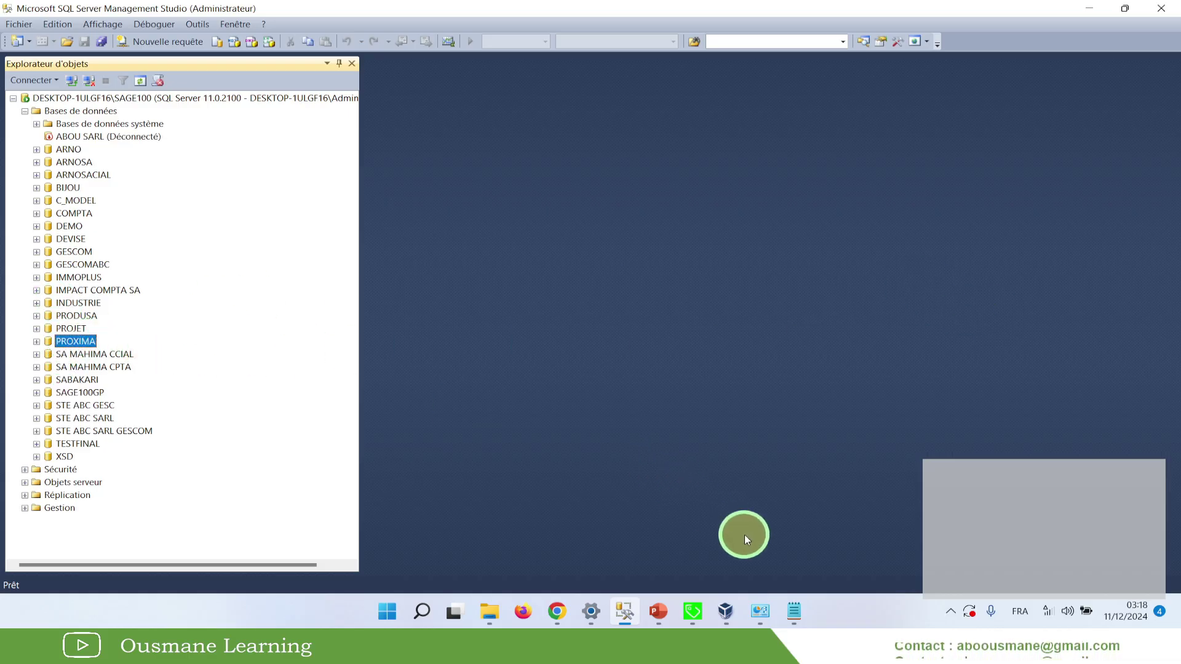
Compare PROXIMA.mae's ServeurSQL value in Notepad, then start renaming the PROXIMA database
{"action": "left_click", "coordinate": [793, 607]}
{"action": "left_click", "coordinate": [354, 274]}
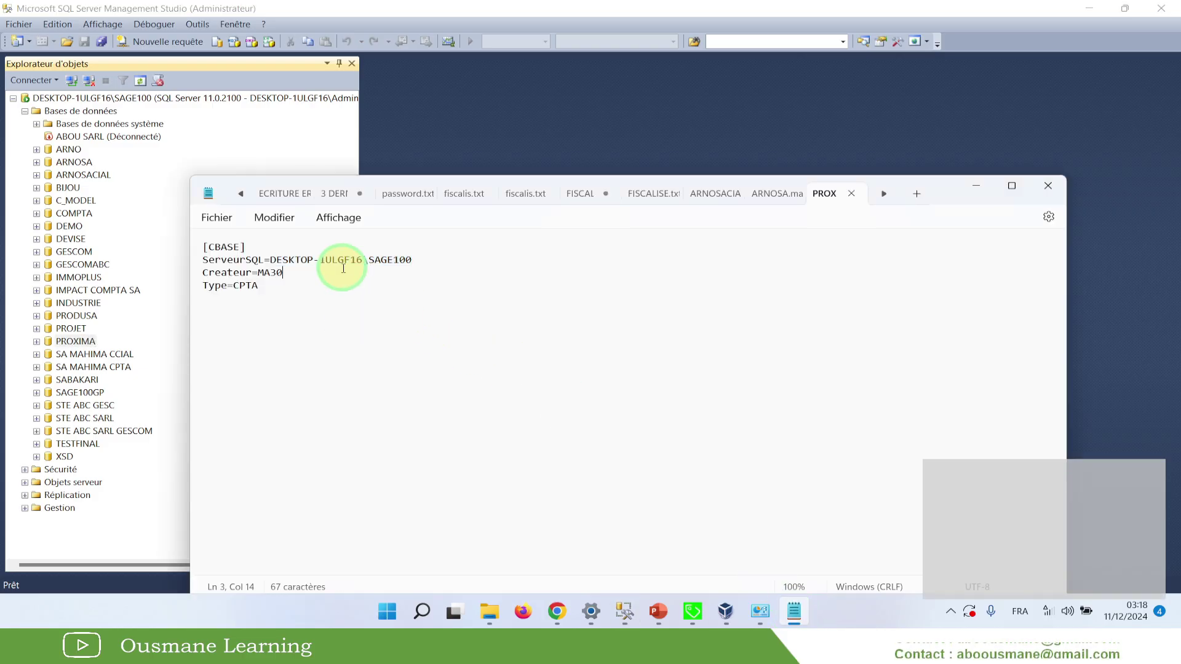
{"action": "left_click_drag", "start_coordinate": [330, 305], "coordinate": [205, 242]}
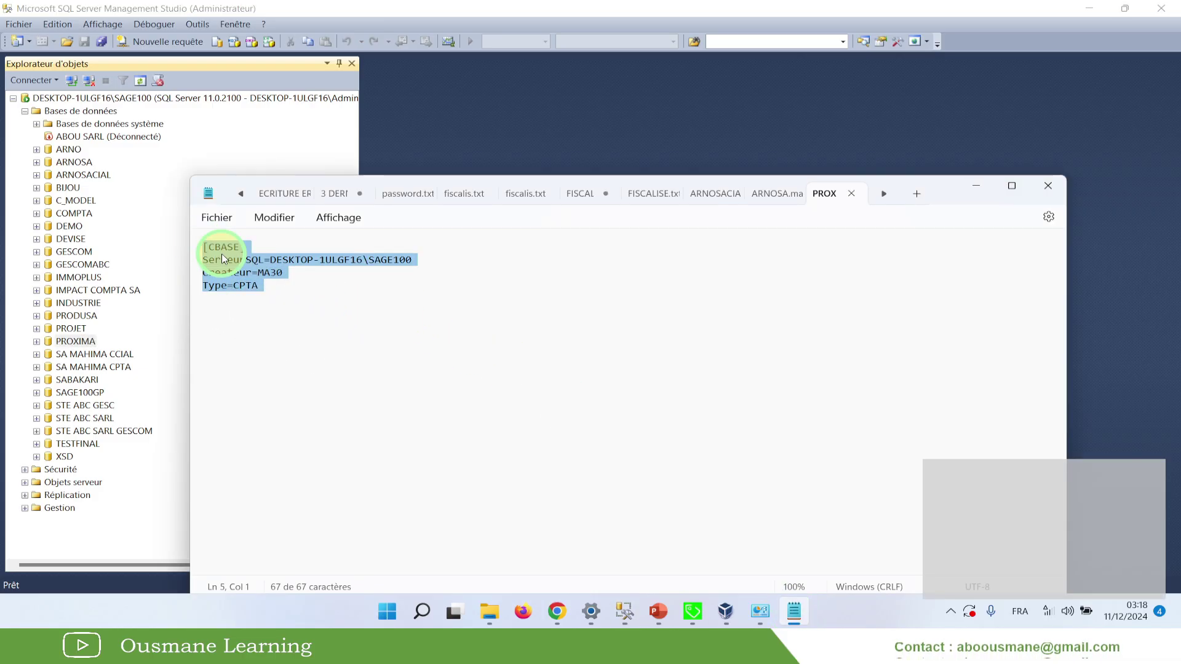
{"action": "left_click", "coordinate": [284, 292]}
{"action": "left_click_drag", "start_coordinate": [271, 259], "coordinate": [426, 260]}
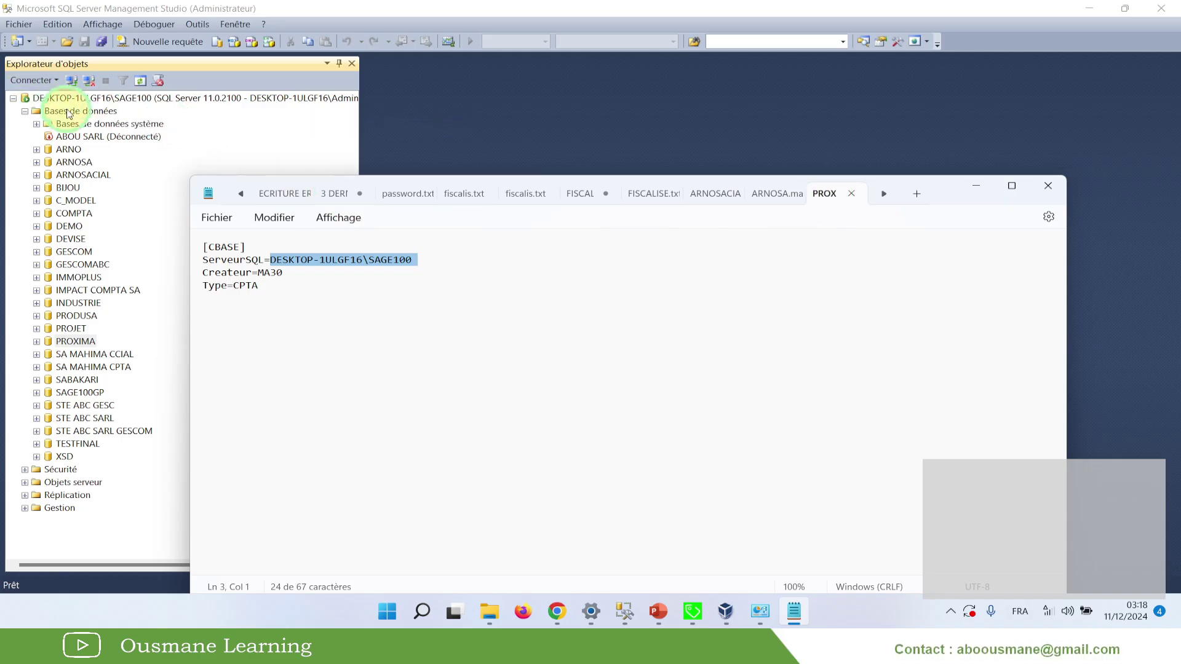
{"action": "left_click", "coordinate": [62, 343]}
{"action": "left_click", "coordinate": [72, 342]}
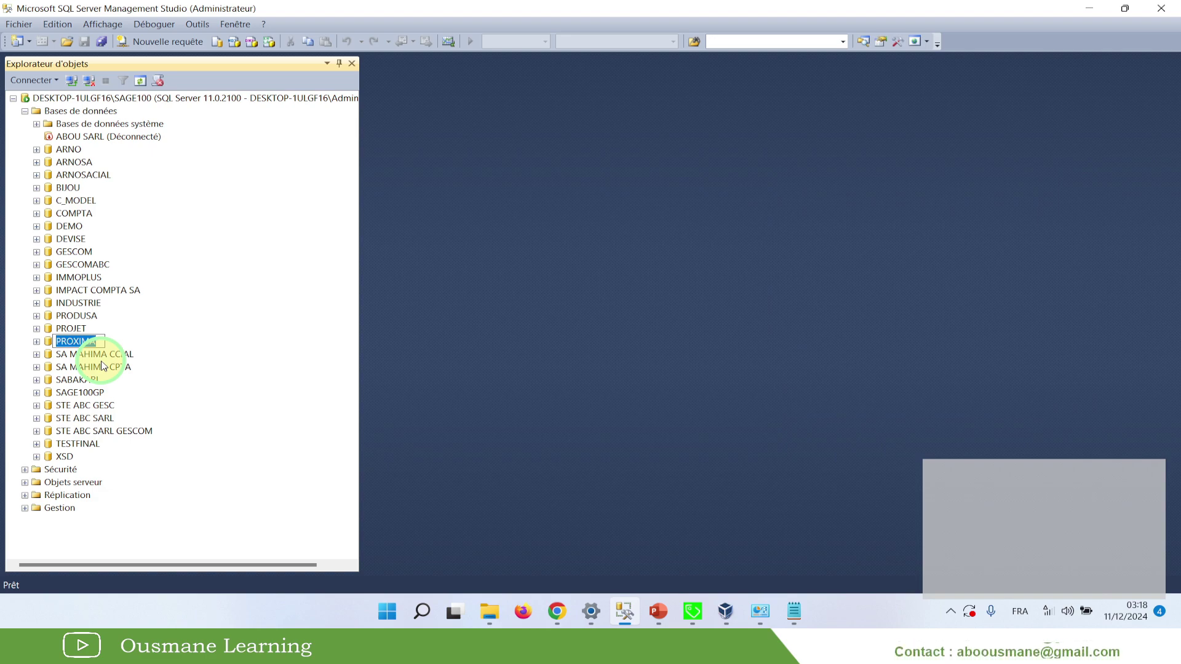
{"action": "key", "text": "F3"}
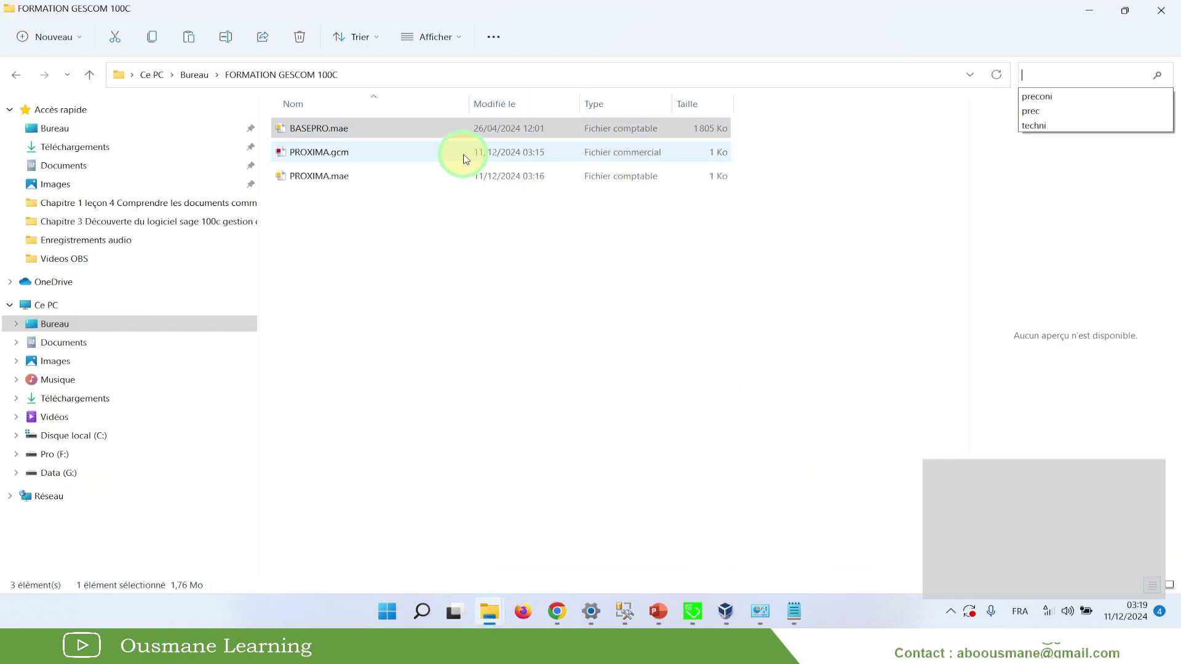
Open BASEPRO.mae in Notepad to view its binary contents
{"action": "left_click", "coordinate": [432, 265]}
{"action": "left_click", "coordinate": [327, 134]}
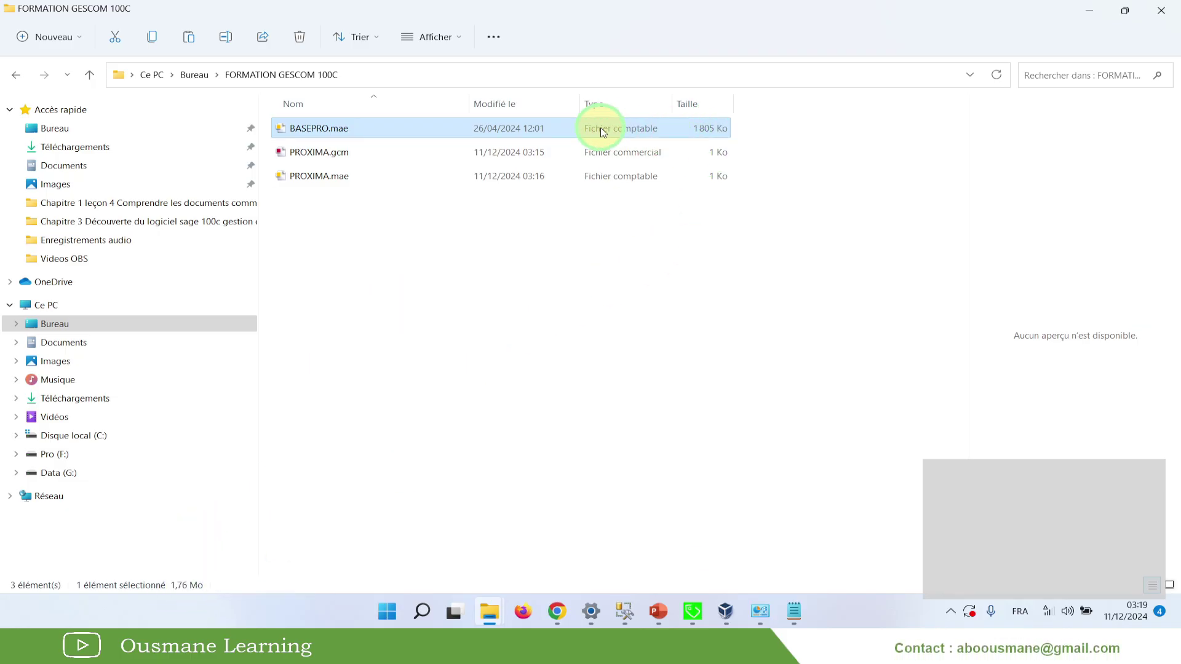
{"action": "right_click", "coordinate": [330, 128]}
{"action": "left_click", "coordinate": [413, 301]}
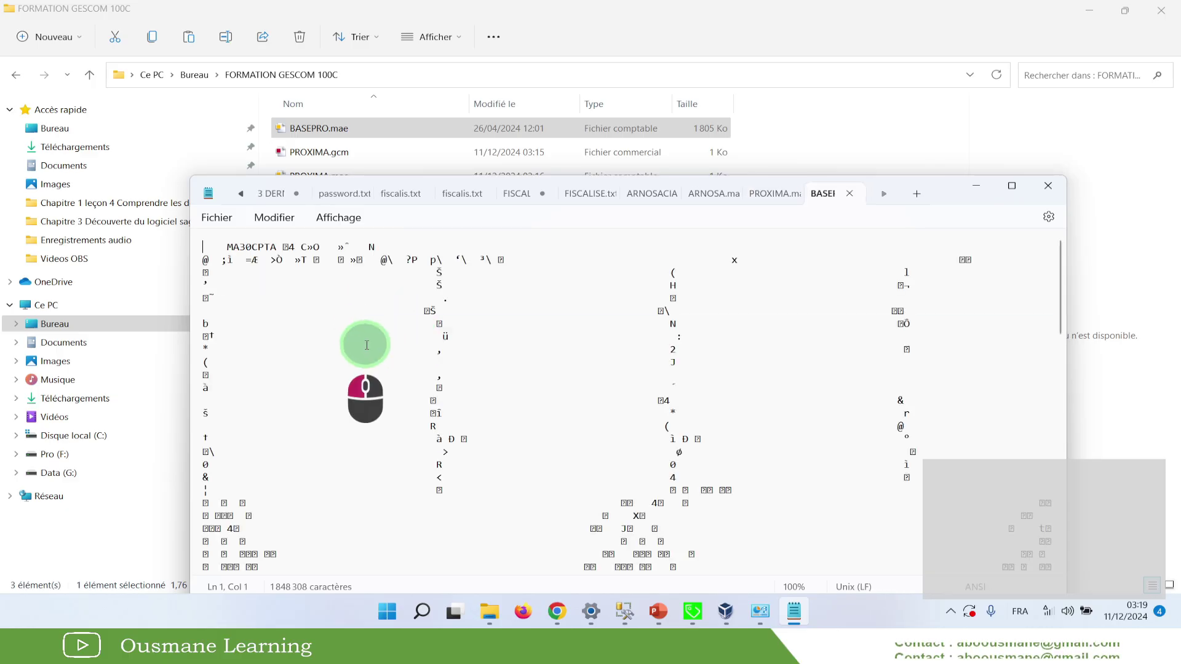
{"action": "left_click_drag", "start_coordinate": [367, 345], "coordinate": [528, 473]}
Compare it with PROXIMA.mae's short SQL connection text, then close Notepad
{"action": "left_click", "coordinate": [762, 194]}
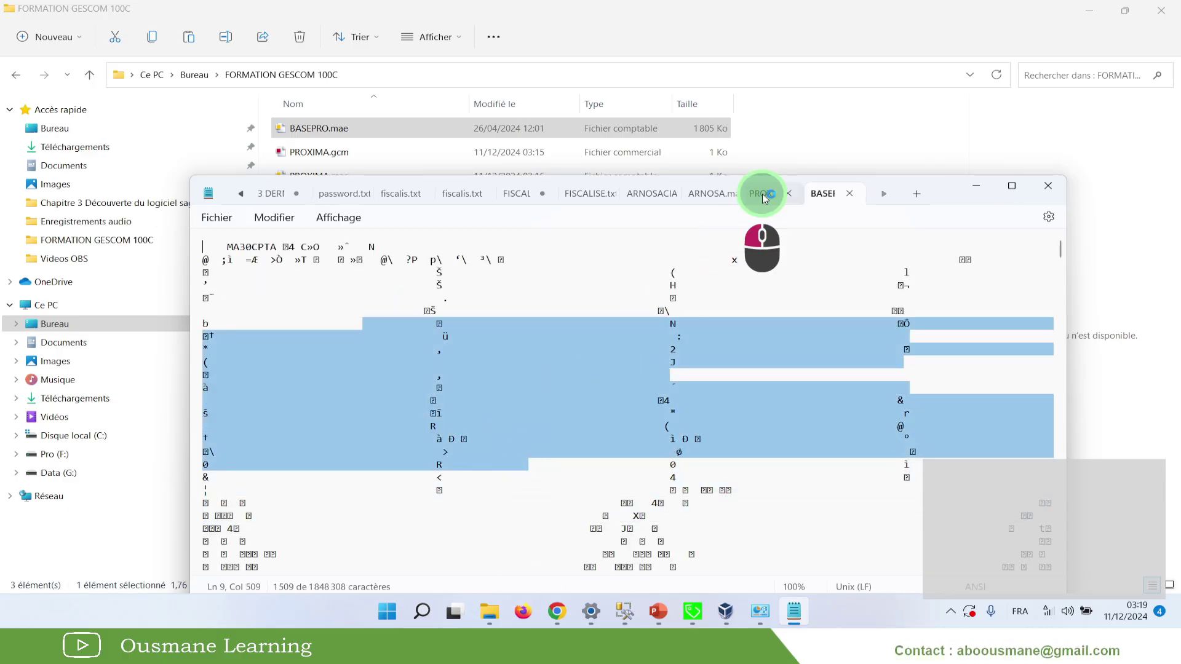
{"action": "left_click_drag", "start_coordinate": [352, 352], "coordinate": [188, 215]}
{"action": "left_click", "coordinate": [356, 314]}
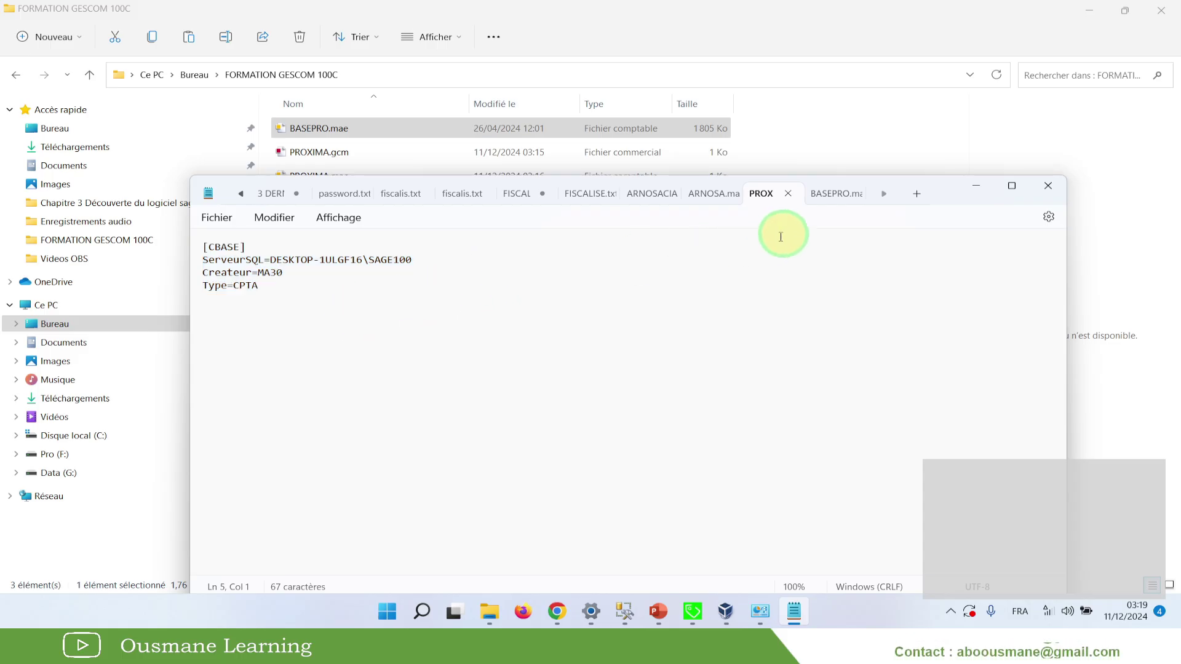
{"action": "left_click", "coordinate": [835, 192]}
{"action": "left_click", "coordinate": [851, 194]}
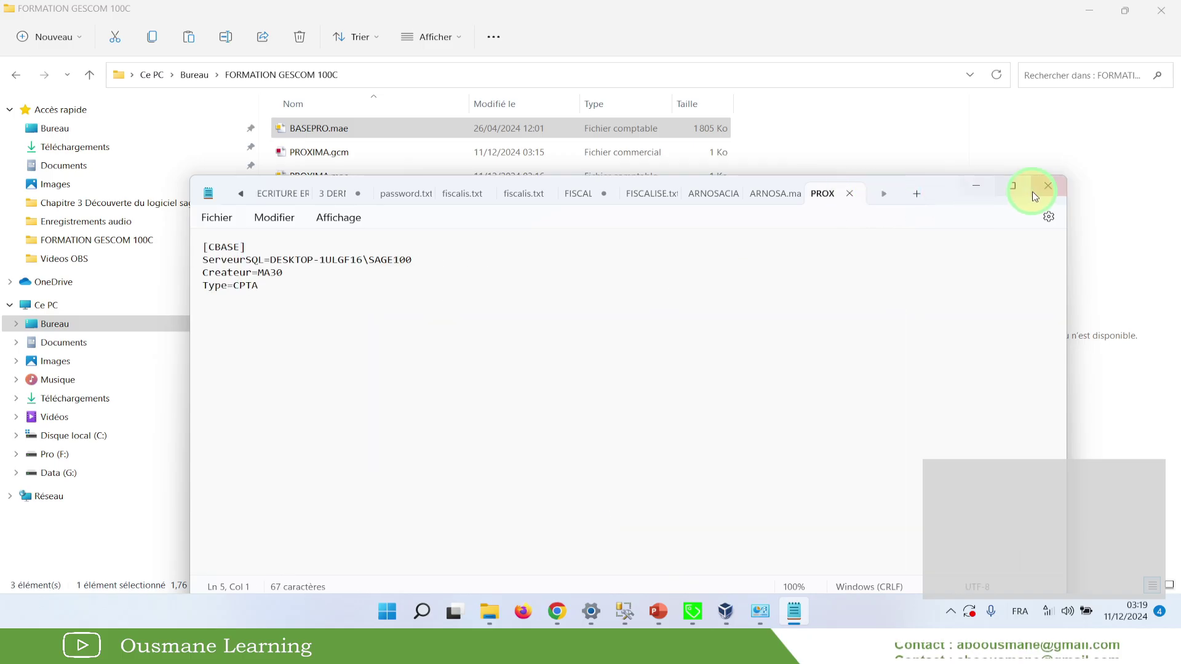
{"action": "left_click", "coordinate": [1047, 186]}
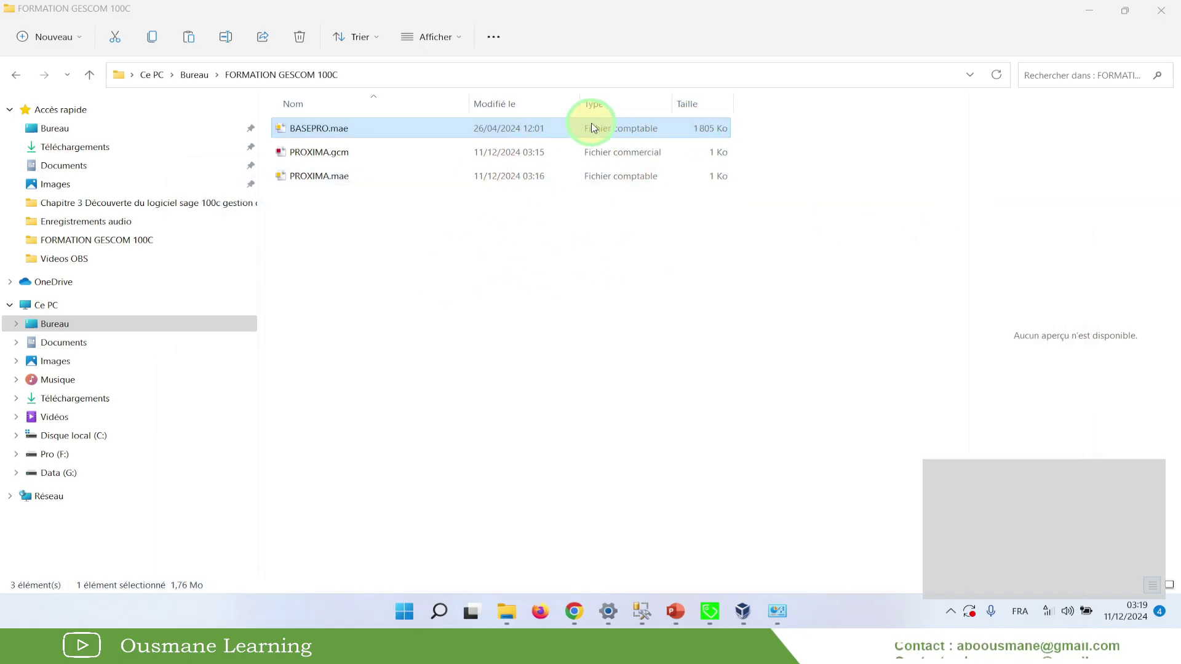
Select both PROXIMA files, then glance at SQL Server Management Studio and minimize it
{"action": "left_click_drag", "start_coordinate": [326, 197], "coordinate": [323, 146]}
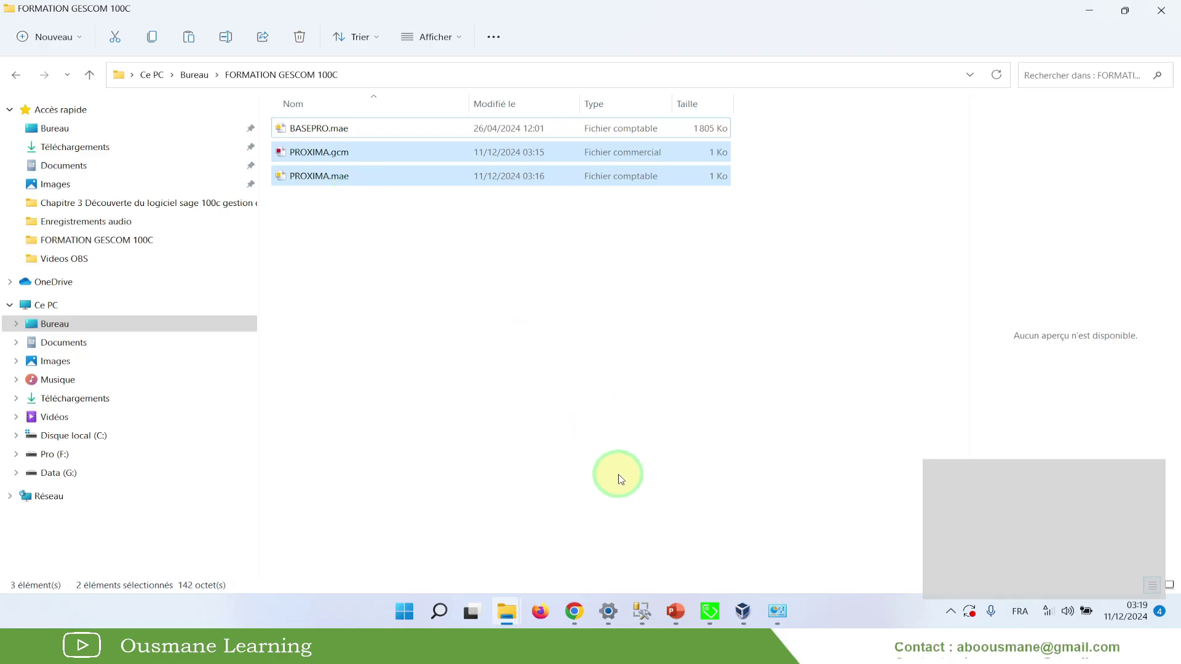
{"action": "left_click", "coordinate": [641, 611]}
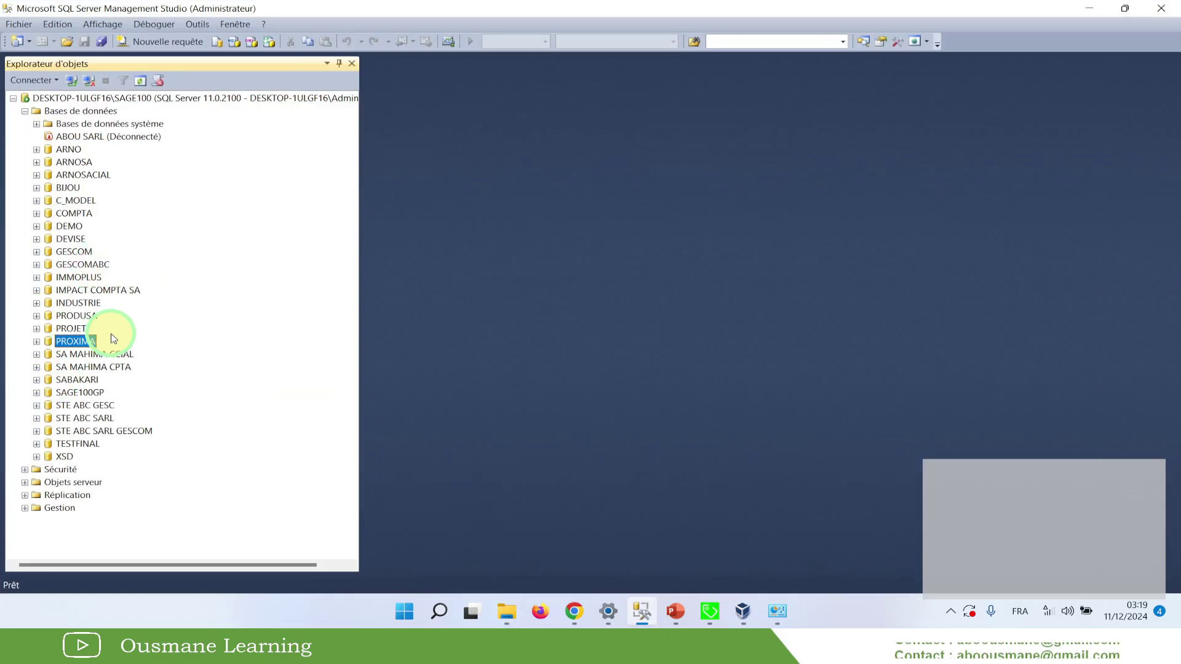
{"action": "left_click", "coordinate": [1088, 9]}
Enter SARL as the Forme juridique and 1000000 as the Capital
{"action": "left_click", "coordinate": [714, 612]}
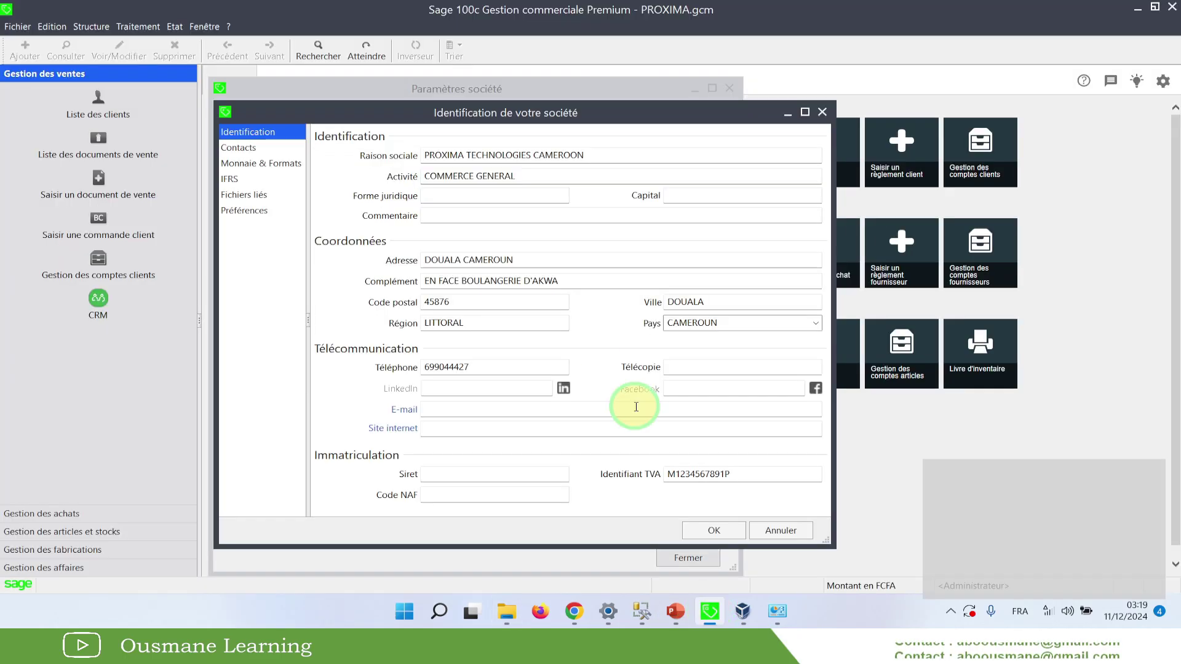
{"action": "left_click_drag", "start_coordinate": [481, 113], "coordinate": [578, 122]}
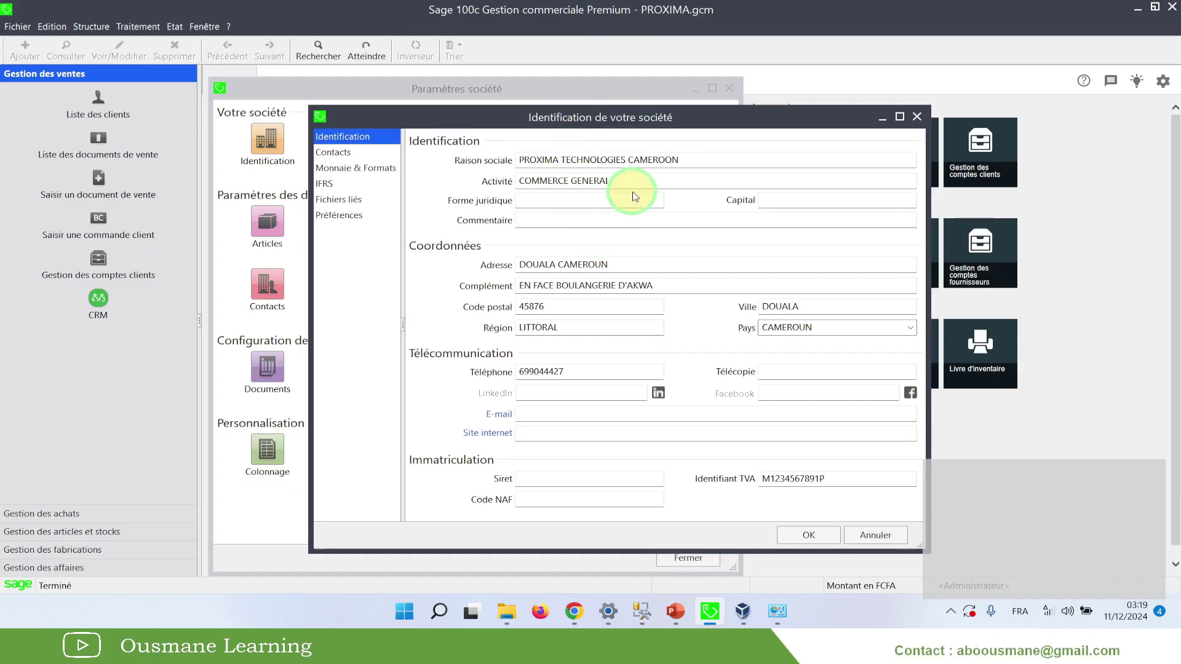
{"action": "left_click", "coordinate": [533, 167]}
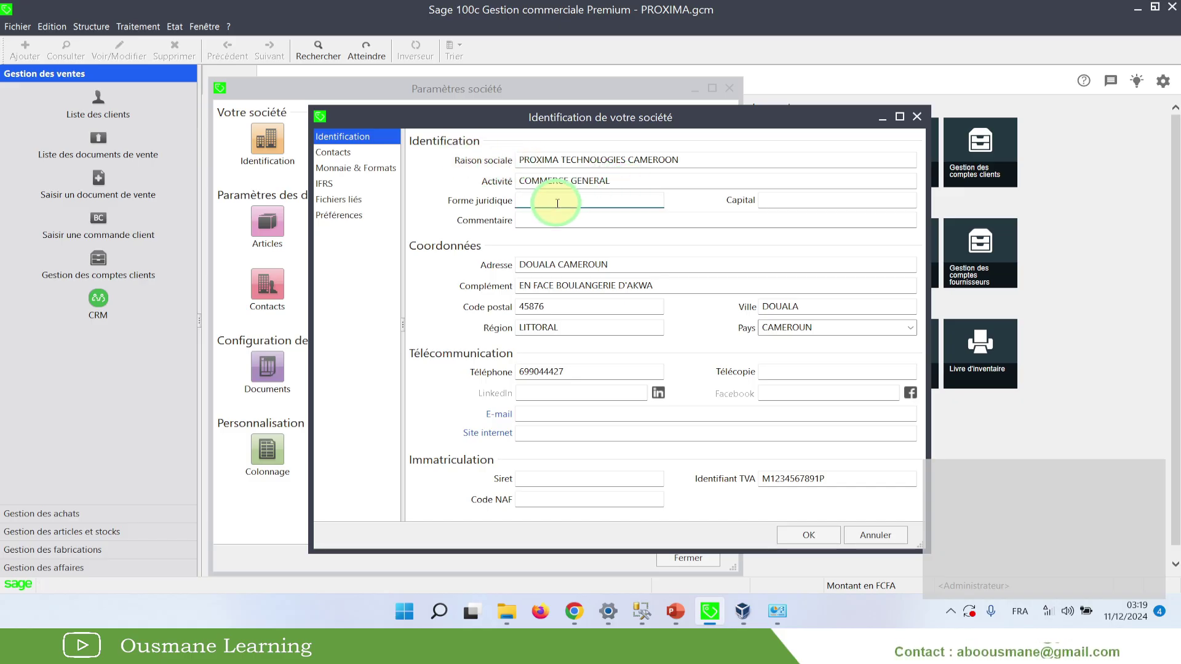
{"action": "type", "text": "SARL"}
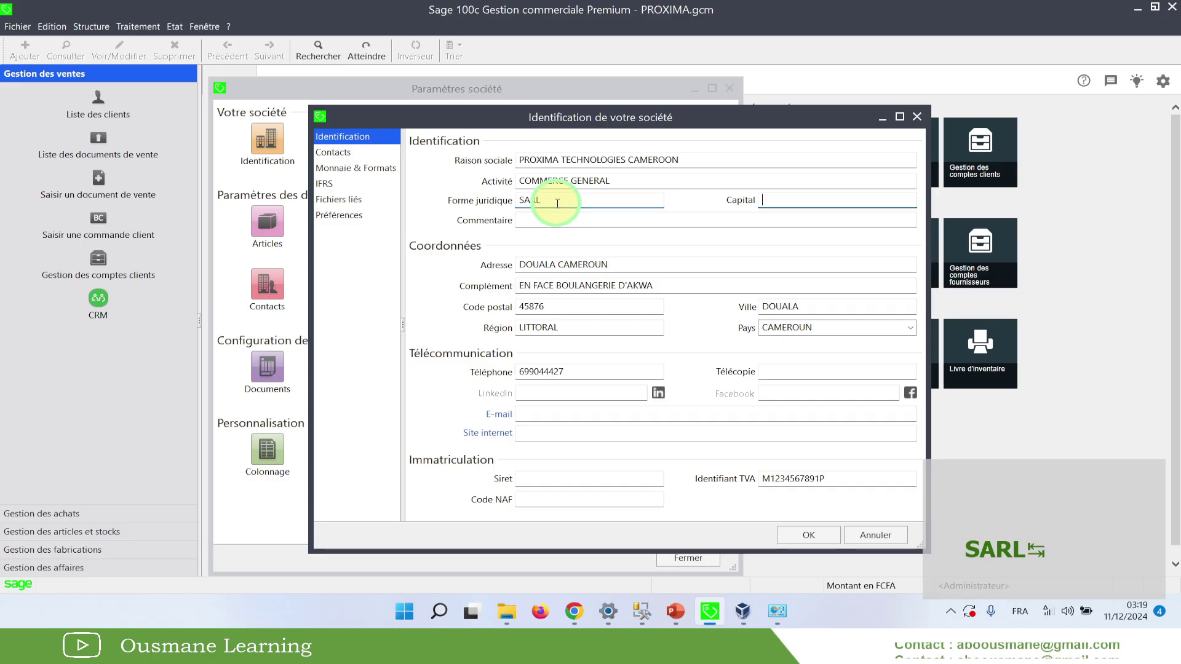
{"action": "type", "text": "1000000"}
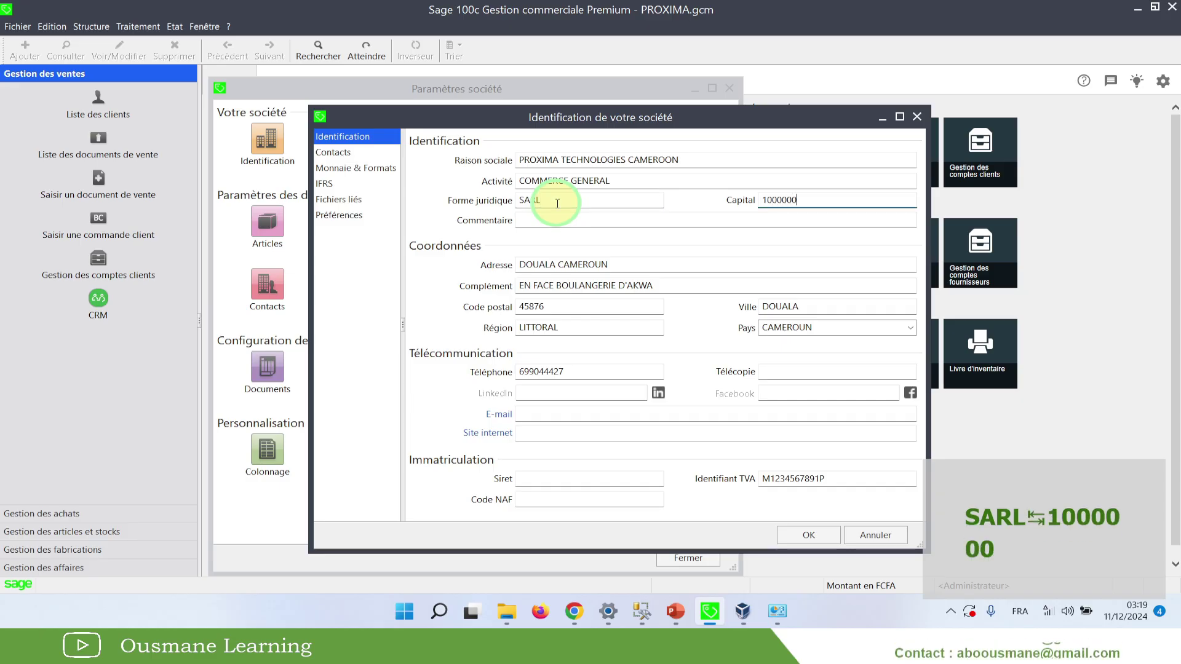
{"action": "key", "text": "Tab"}
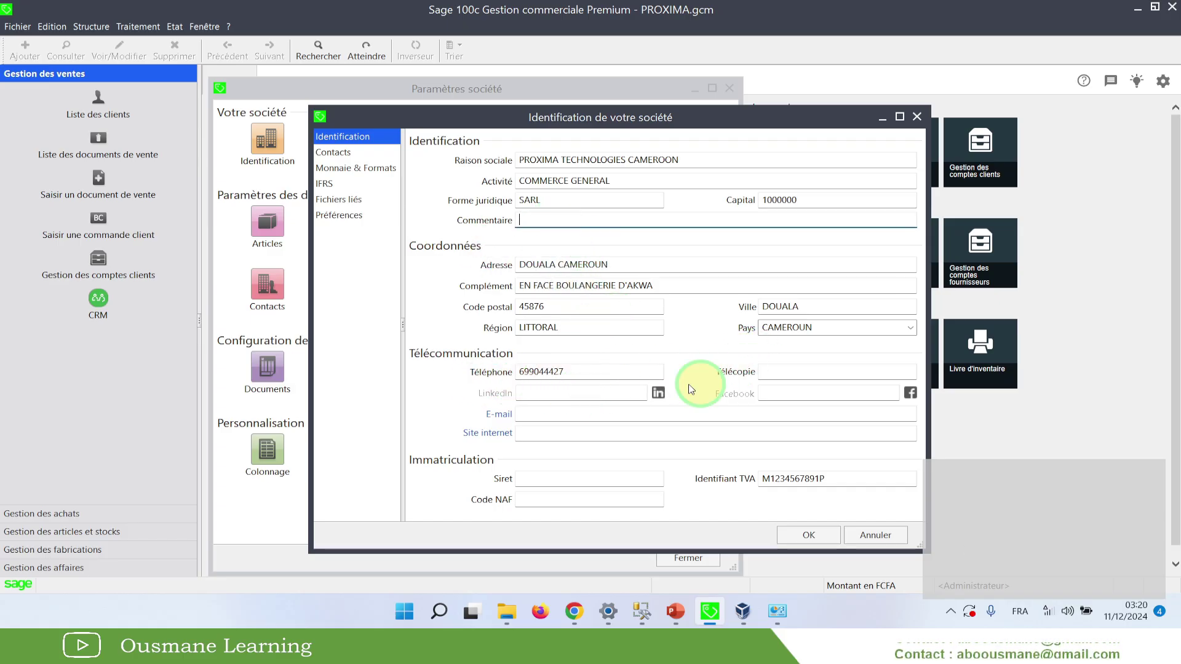
Check the fax, Facebook and e-mail fields, then open the Fichiers liés settings
{"action": "left_click", "coordinate": [812, 371]}
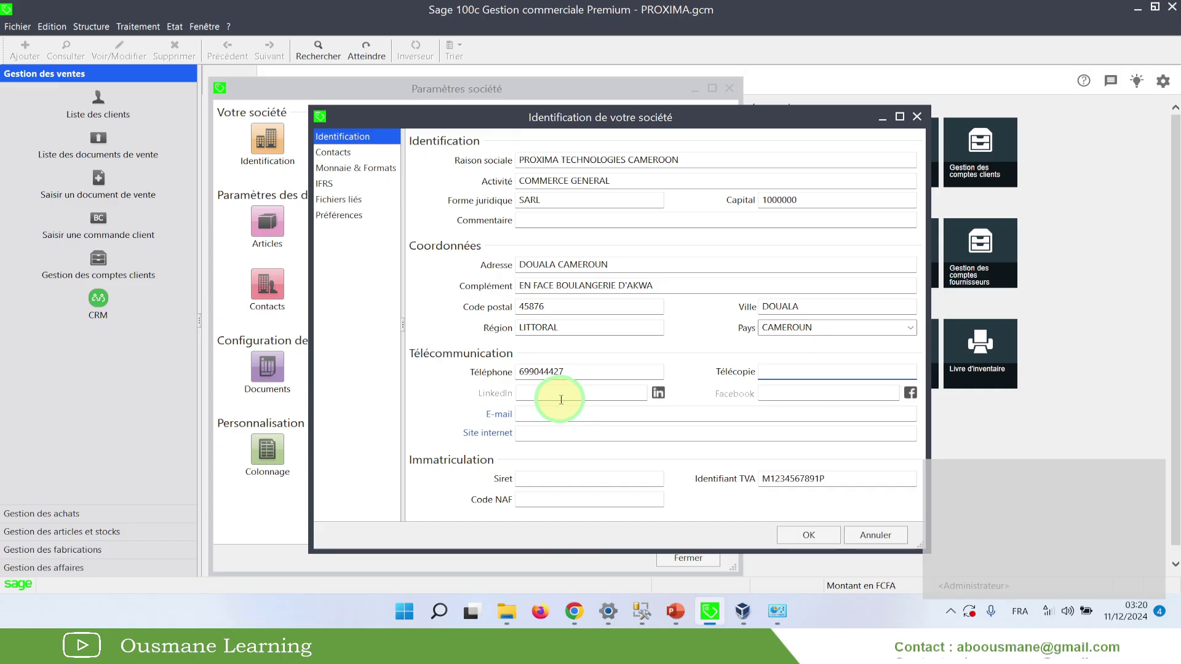
{"action": "left_click", "coordinate": [805, 393]}
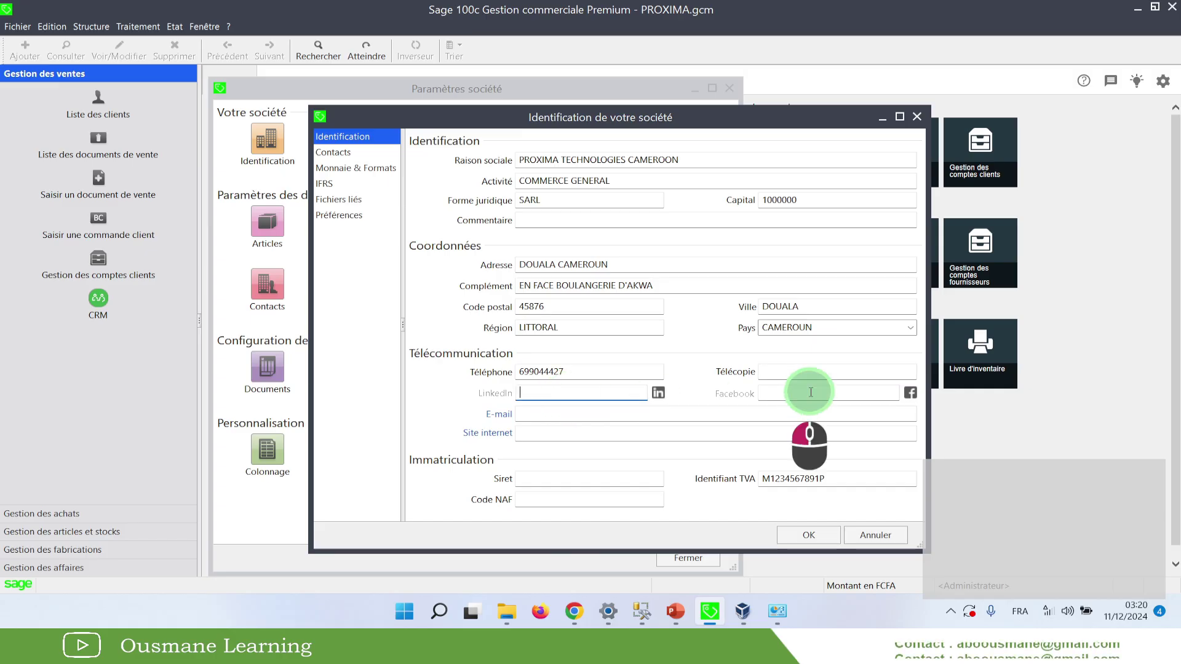
{"action": "left_click", "coordinate": [595, 412]}
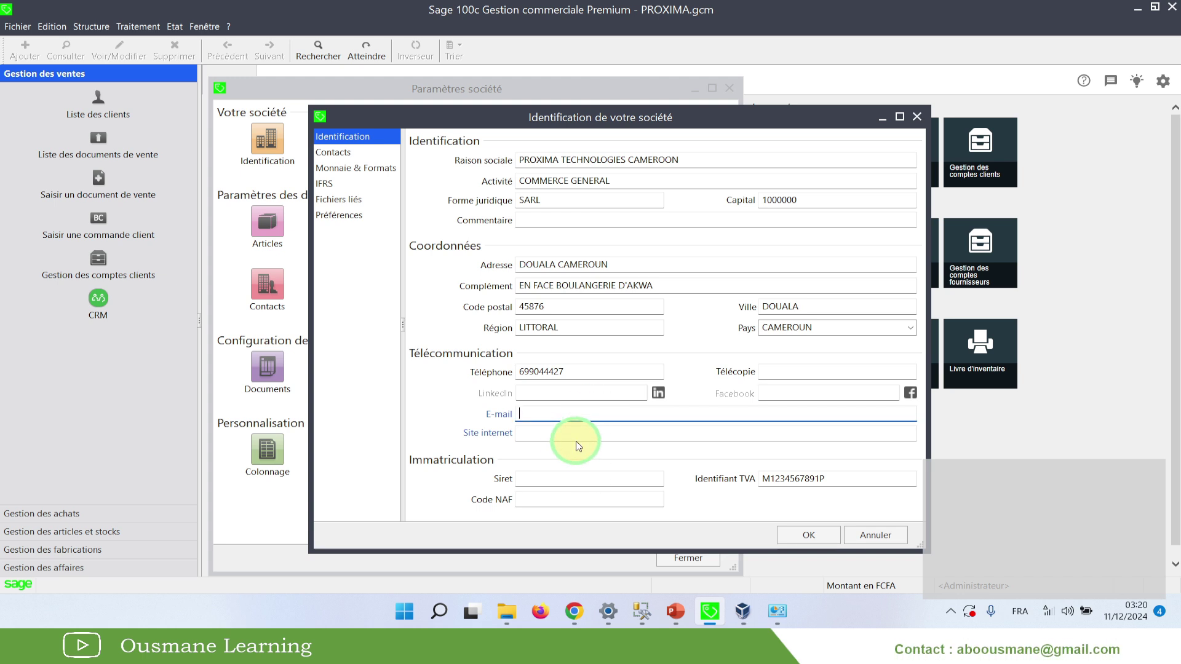
{"action": "left_click", "coordinate": [340, 200]}
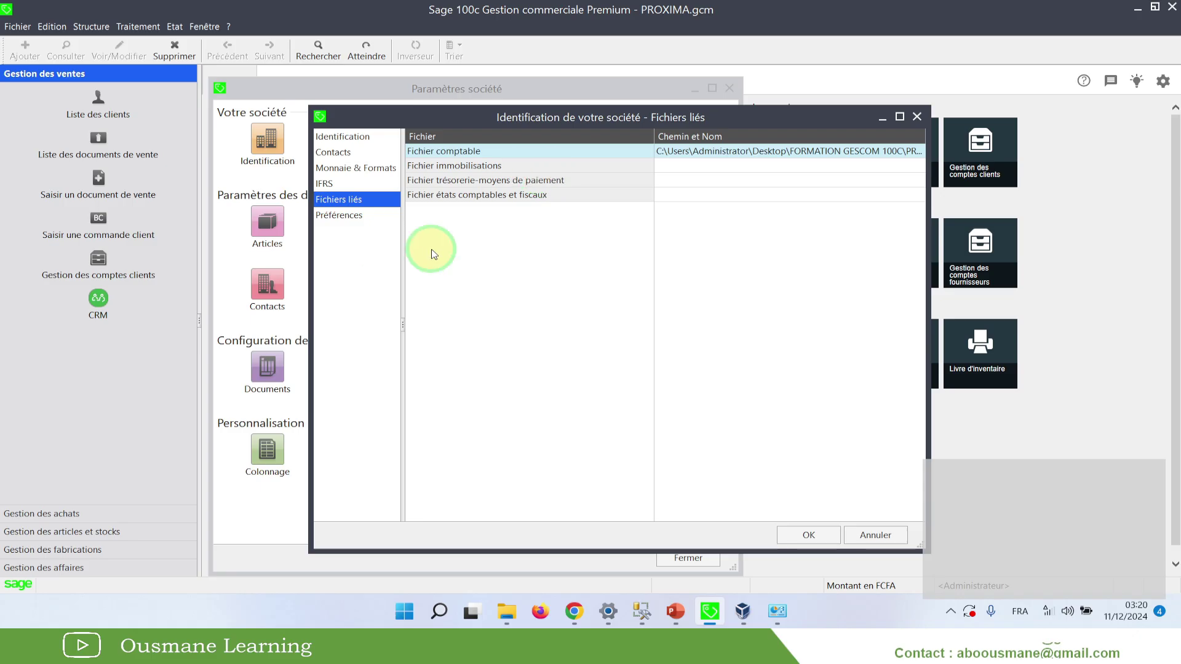
Browse the Fichier comptable path and keep it linked to PROXIMA.mae
{"action": "left_click_drag", "start_coordinate": [502, 123], "coordinate": [419, 97]}
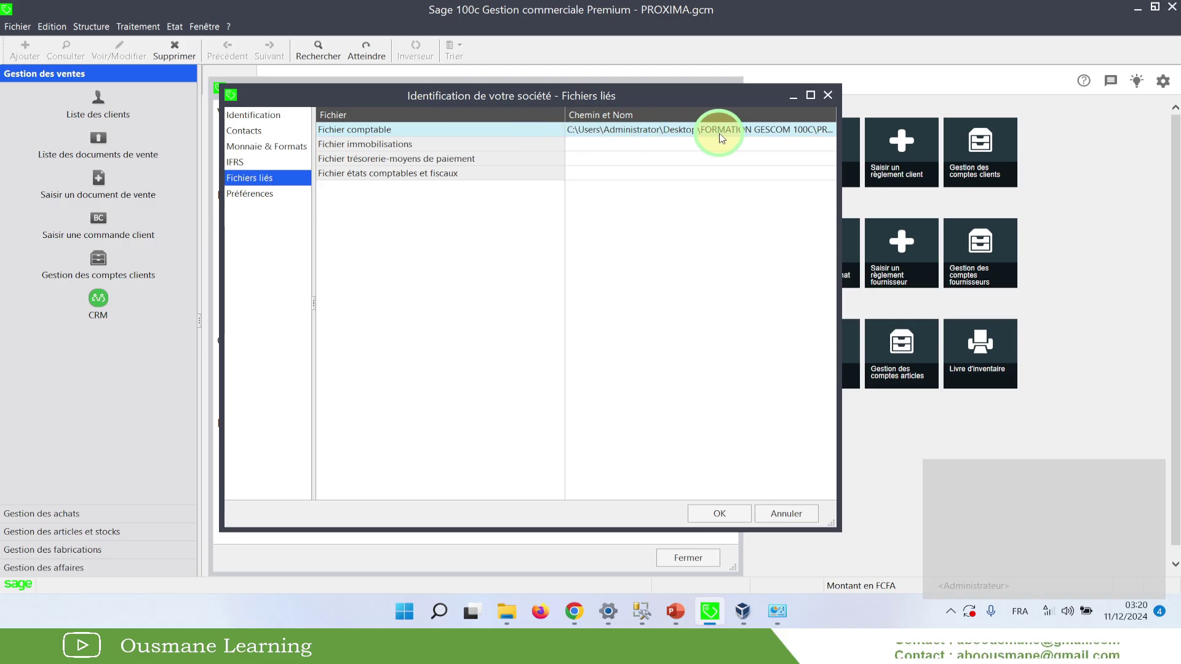
{"action": "left_click", "coordinate": [824, 137]}
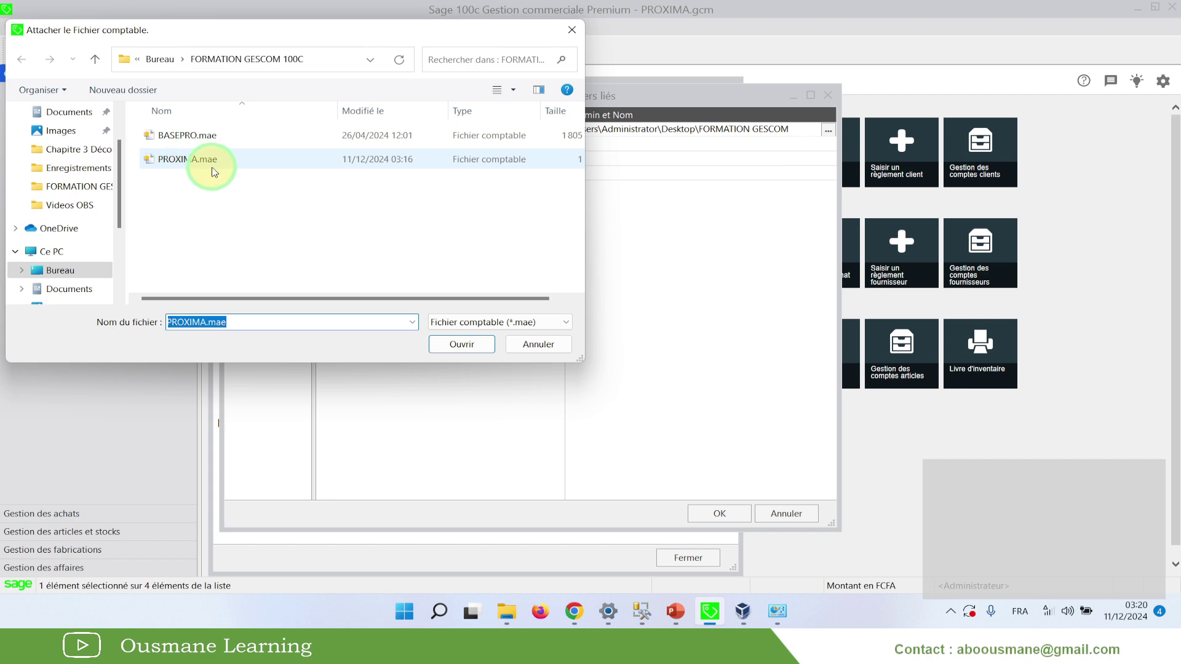
{"action": "left_click", "coordinate": [572, 31]}
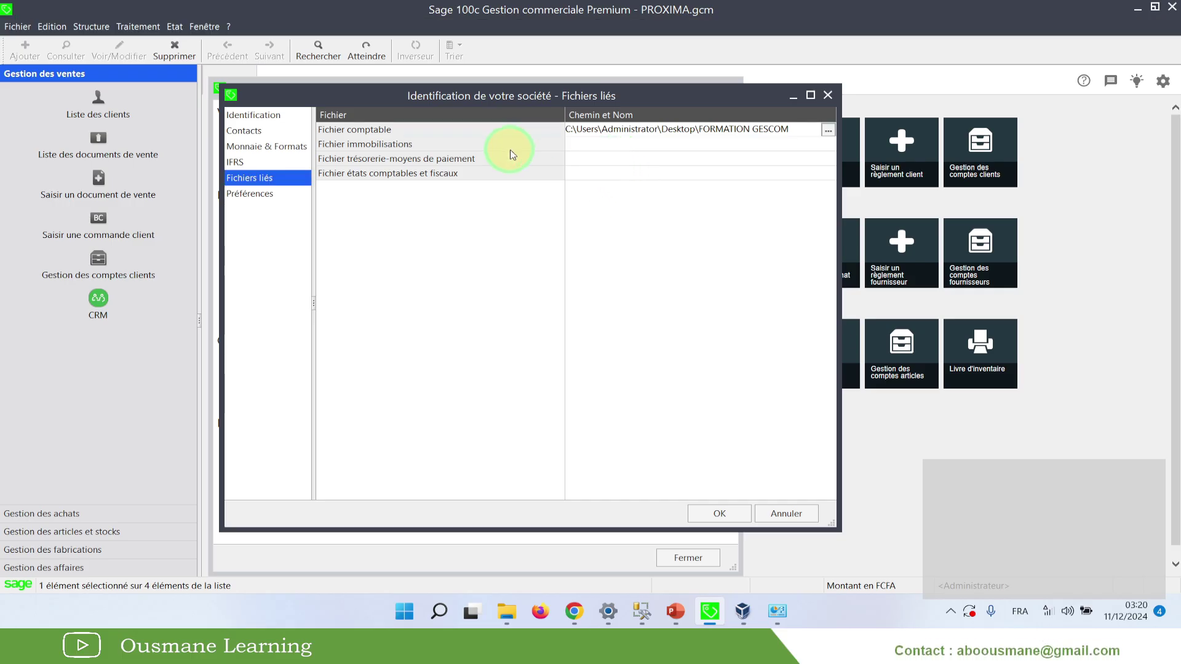
Review the accounting and fixed-assets file rows, then bring the FORMATION GESCOM 100C folder forward
{"action": "left_click", "coordinate": [444, 128]}
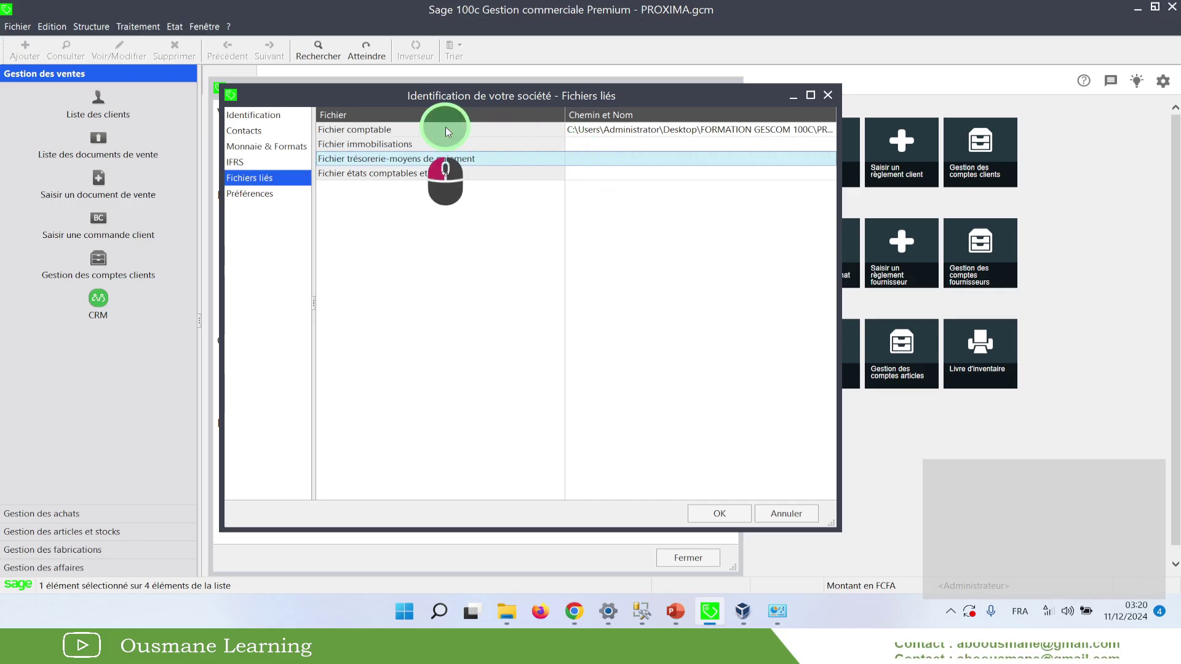
{"action": "left_click", "coordinate": [410, 145]}
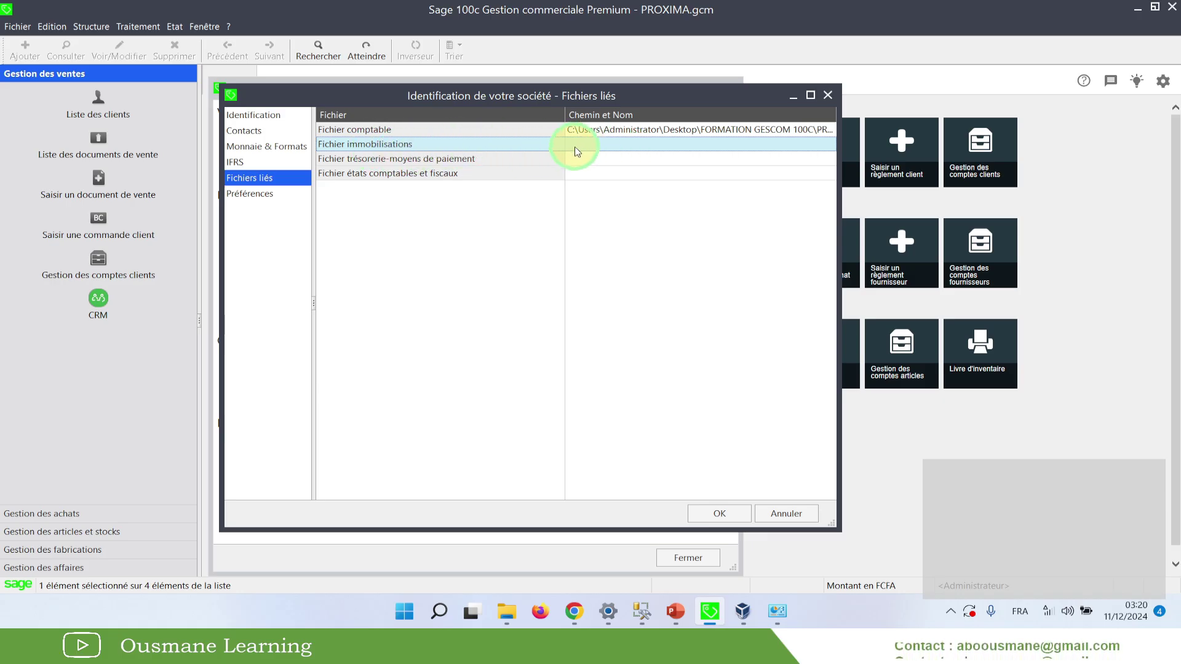
{"action": "left_click", "coordinate": [618, 130]}
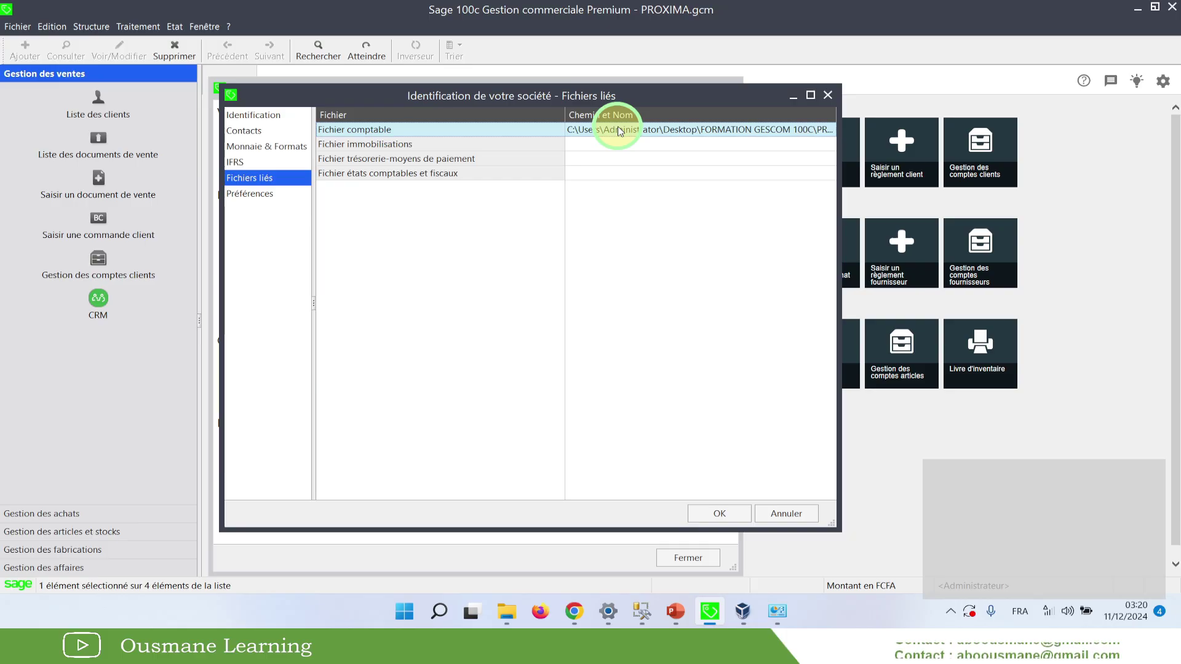
{"action": "left_click", "coordinate": [506, 617]}
{"action": "left_click", "coordinate": [544, 561]}
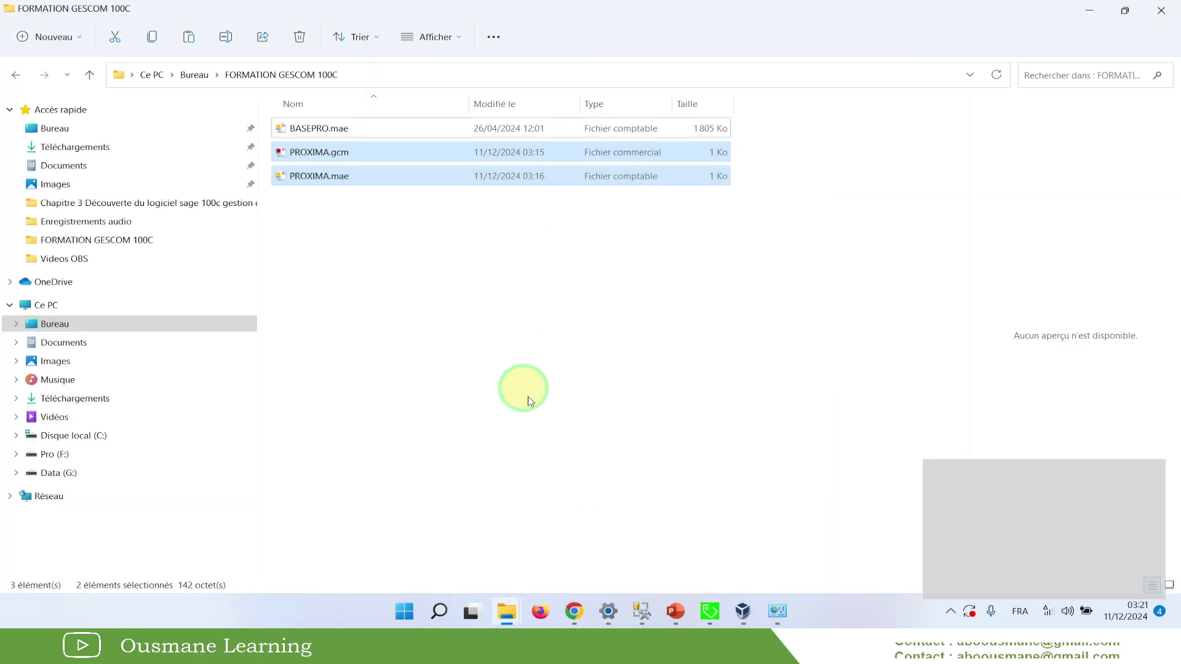
{"action": "left_click", "coordinate": [396, 274]}
{"action": "left_click_drag", "start_coordinate": [353, 222], "coordinate": [323, 162]}
{"action": "left_click", "coordinate": [325, 257]}
{"action": "left_click", "coordinate": [317, 176]}
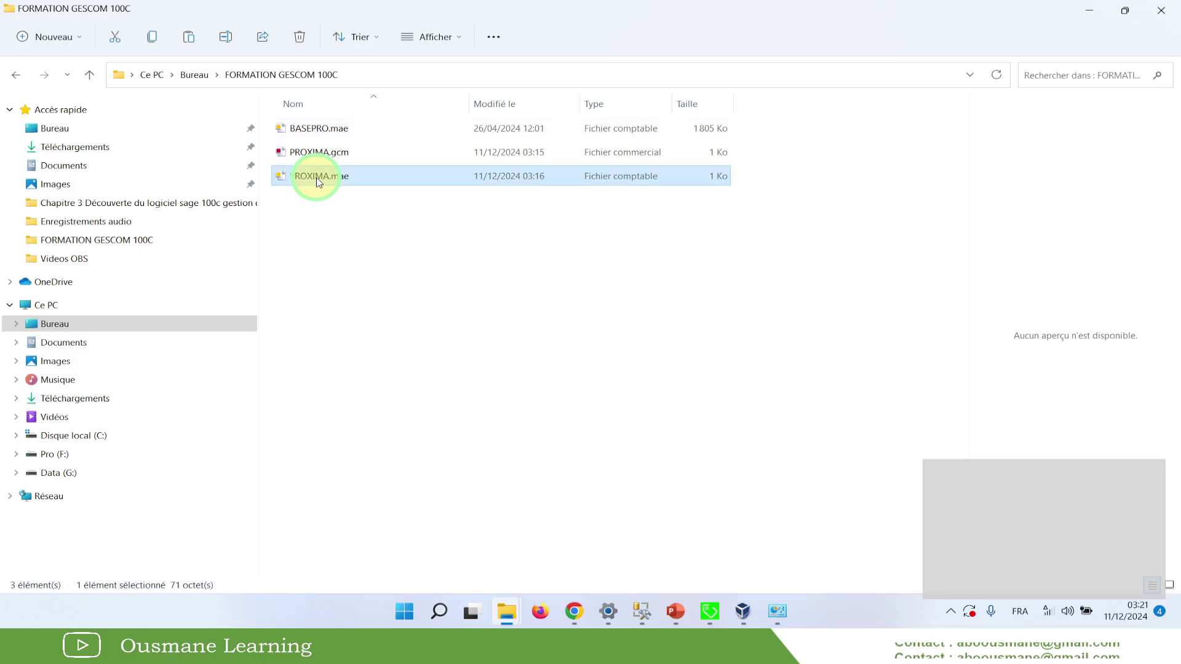
{"action": "left_click", "coordinate": [348, 153]}
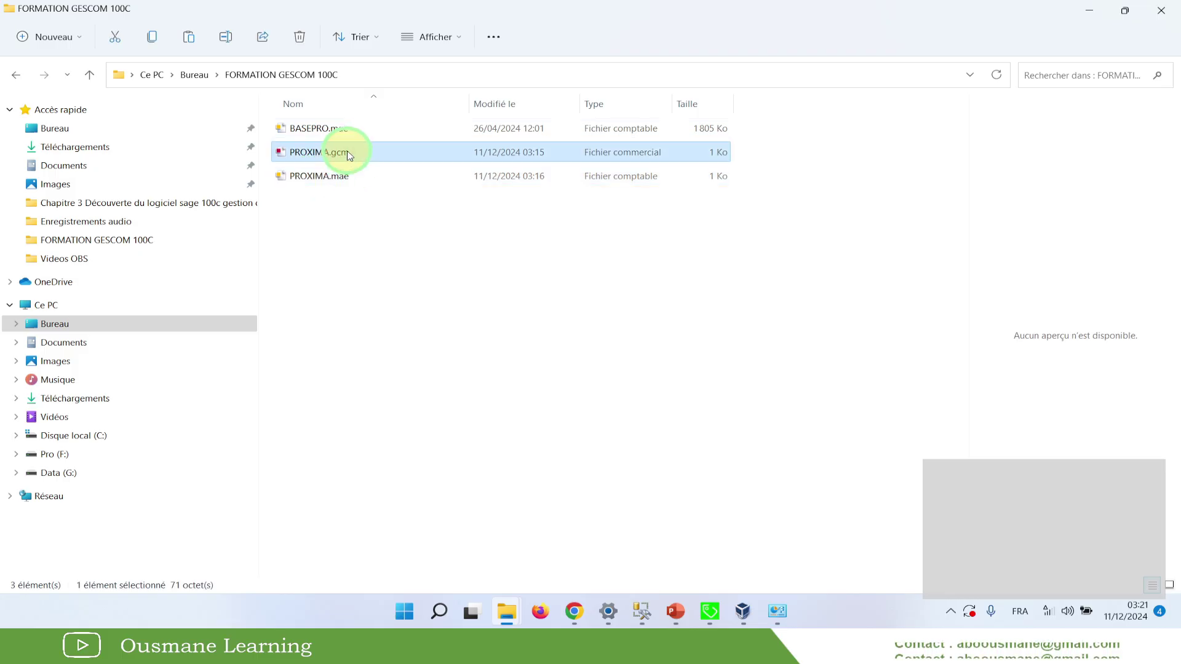
{"action": "left_click_drag", "start_coordinate": [344, 206], "coordinate": [356, 168]}
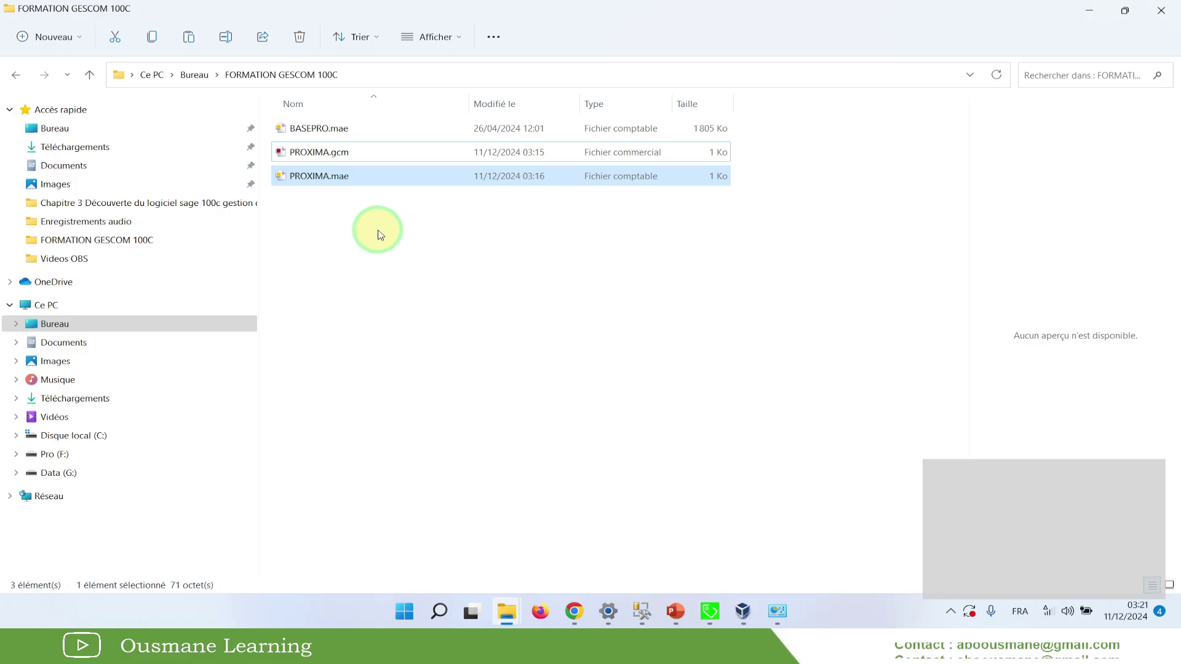
{"action": "left_click_drag", "start_coordinate": [337, 241], "coordinate": [307, 161]}
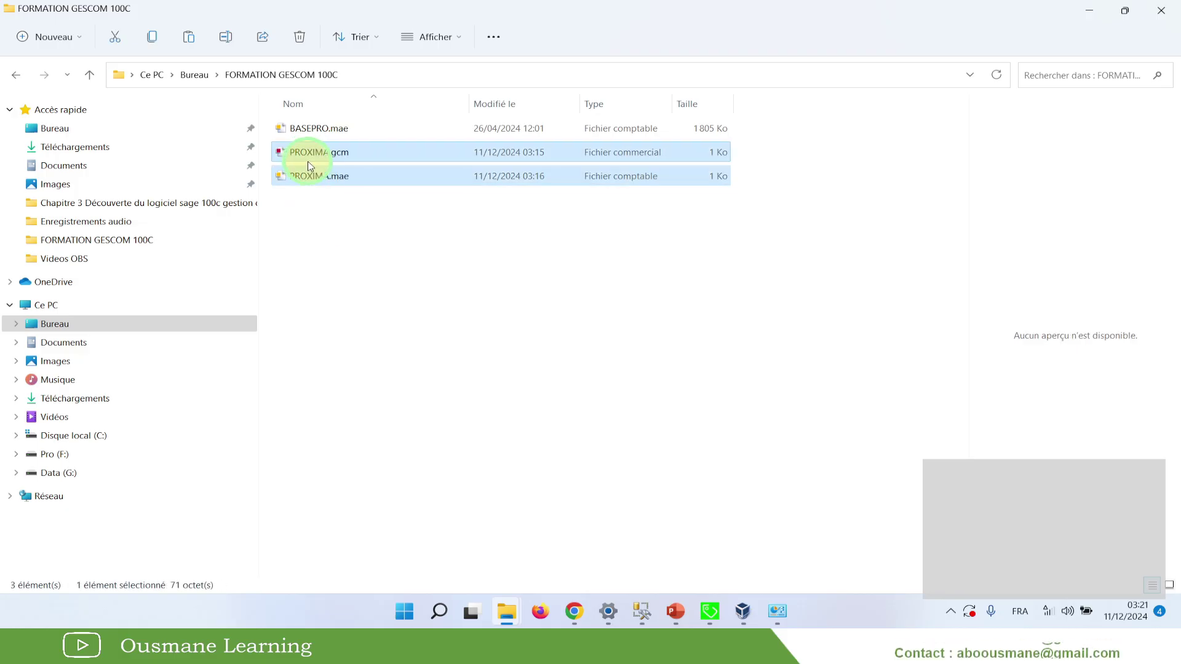
{"action": "left_click_drag", "start_coordinate": [344, 232], "coordinate": [337, 158]}
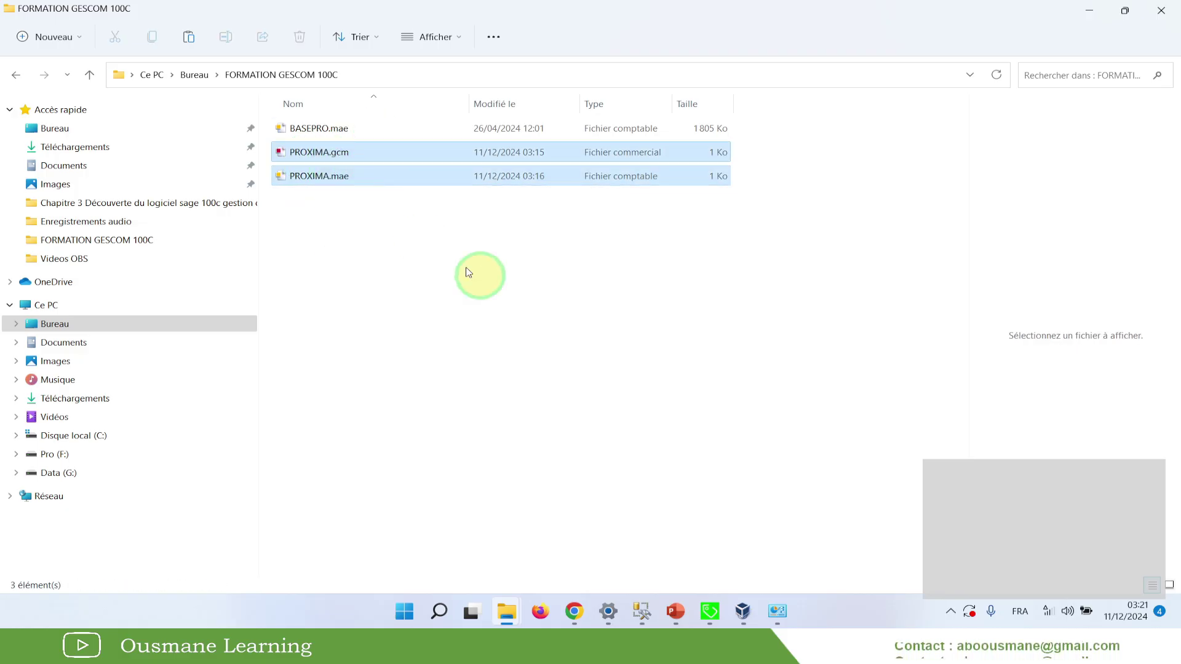